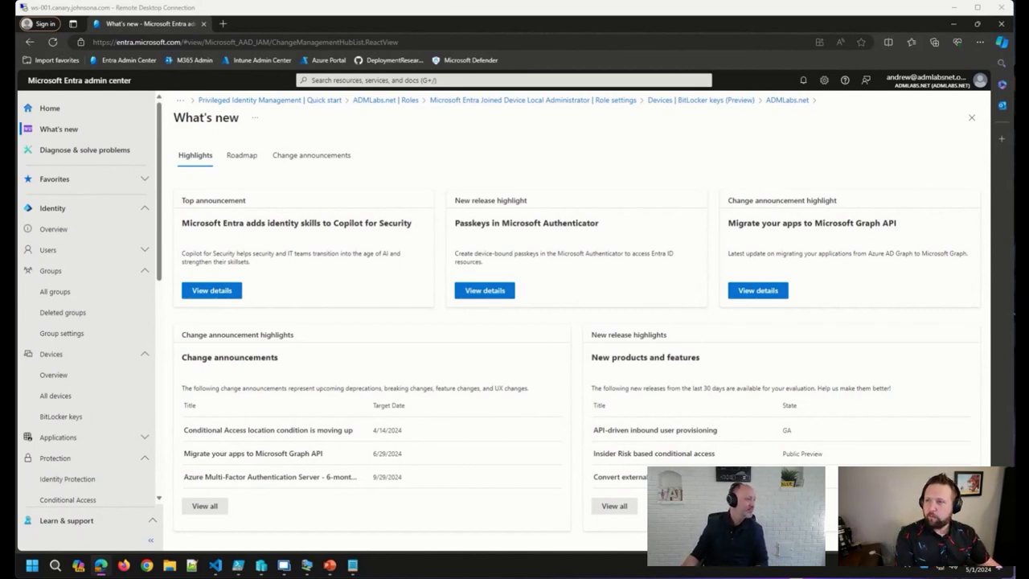
Open the cloud-right.com article 'Where are my Azure Portal Menu Items?' in a new tab
key(ctrl+t)
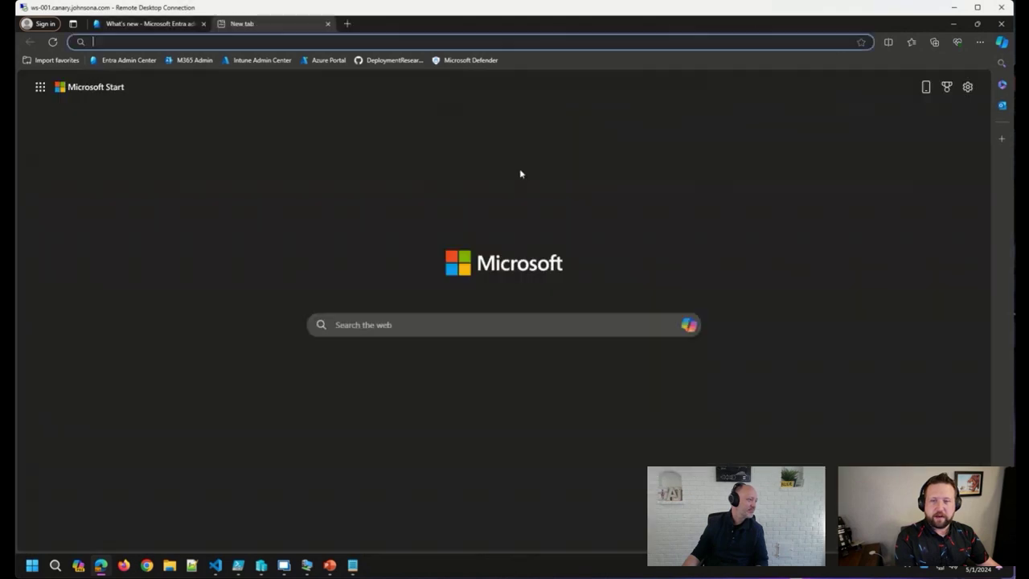
text(https://cloud-right.com/2024/04/azure-portal-menu-configuration)
key(Return)
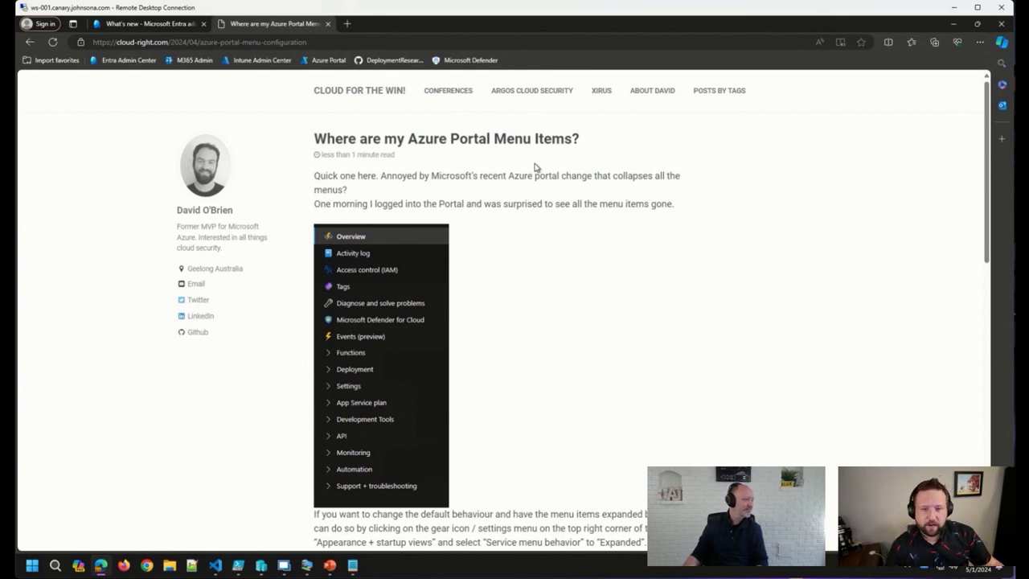
Read through the article down to its fix: set 'Service menu behavior' to 'Expanded'
scroll(543, 198, down, 2)
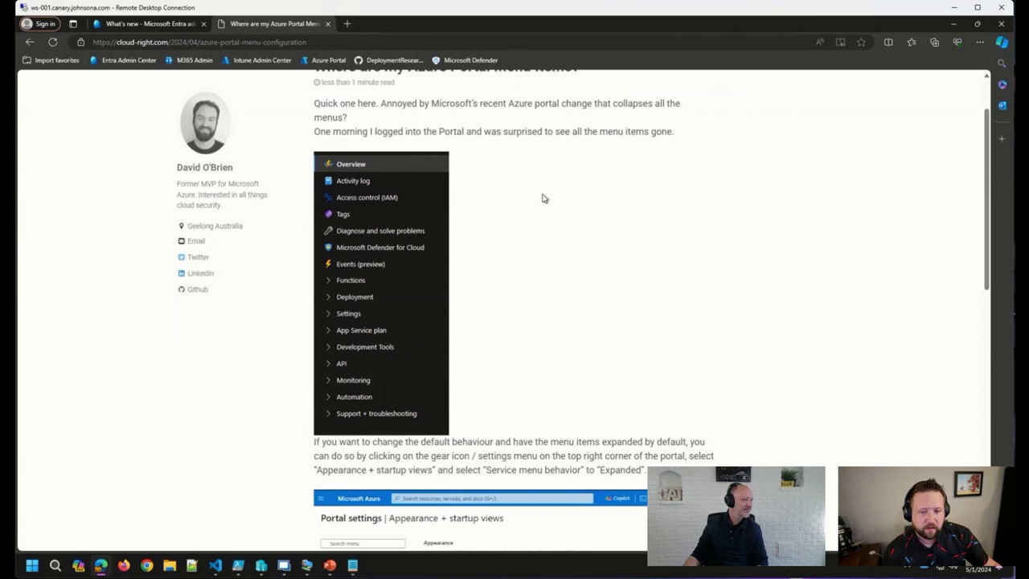
scroll(542, 199, down, 2)
scroll(546, 203, down, 2)
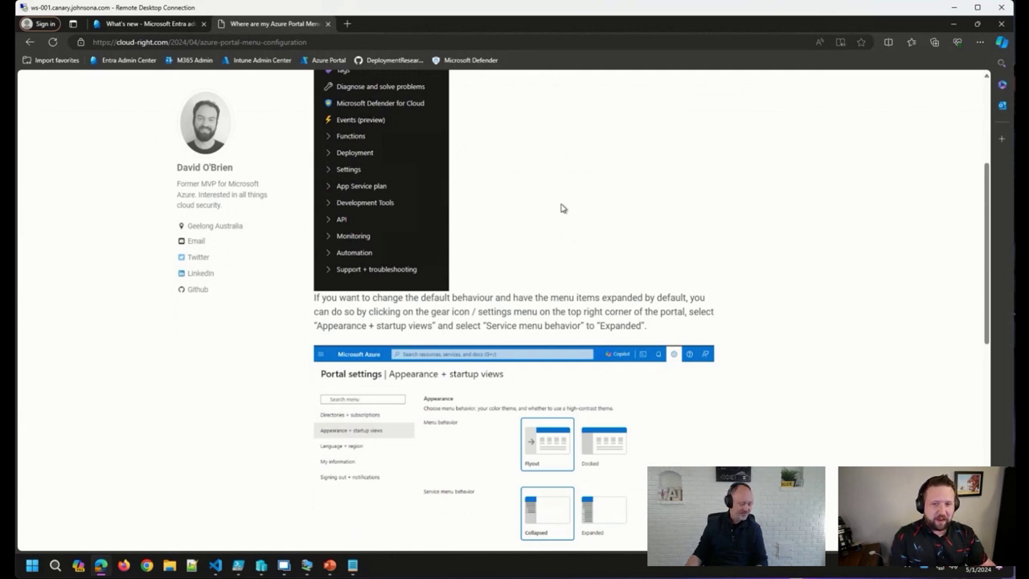
scroll(557, 205, down, 2)
scroll(558, 205, down, 2)
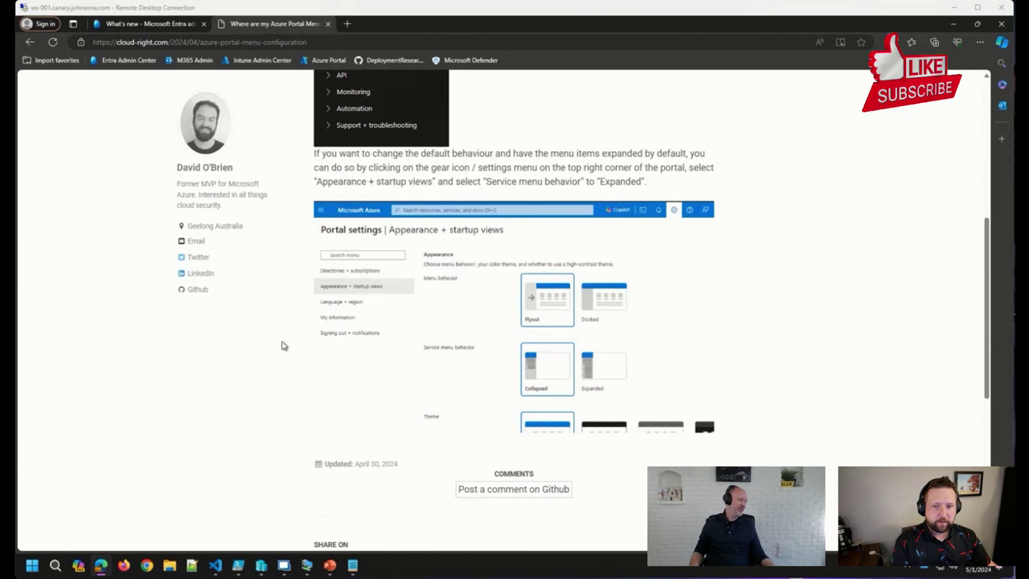
scroll(556, 245, up, 3)
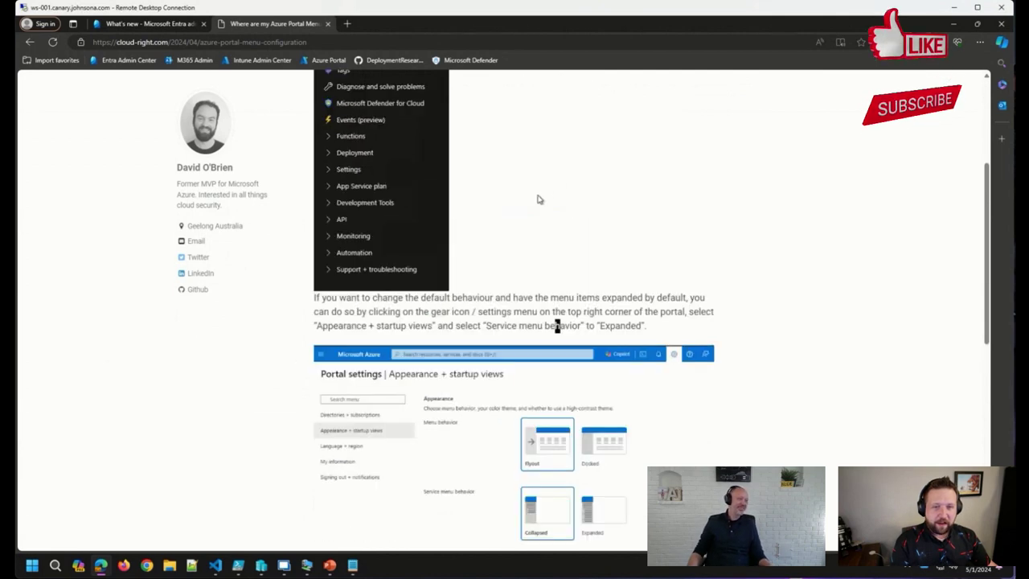
scroll(539, 199, up, 3)
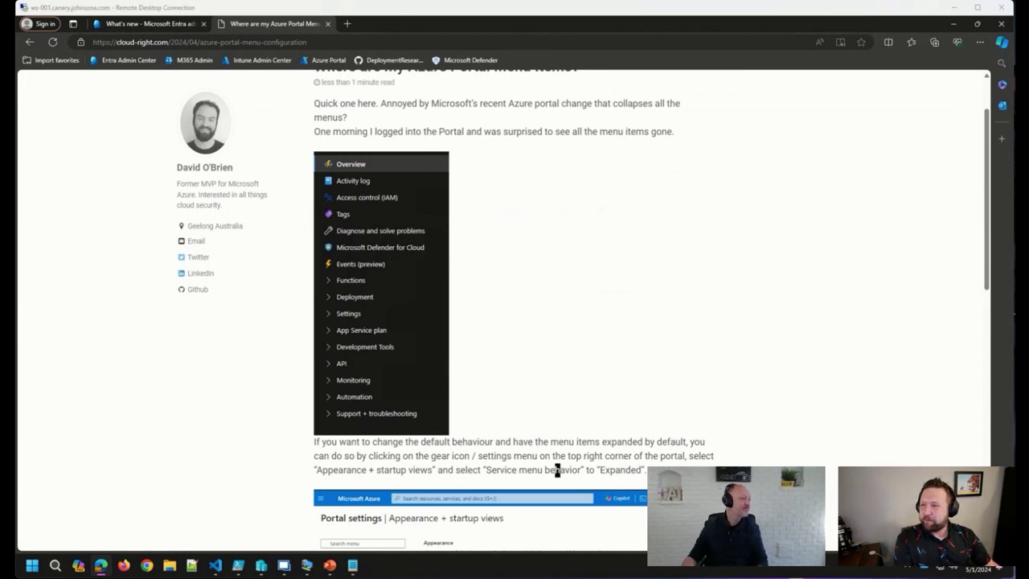
Load the oofhours.com post 'New tweak added to Autopilot Branding' in a third tab
click(268, 447)
key(ctrl+t)
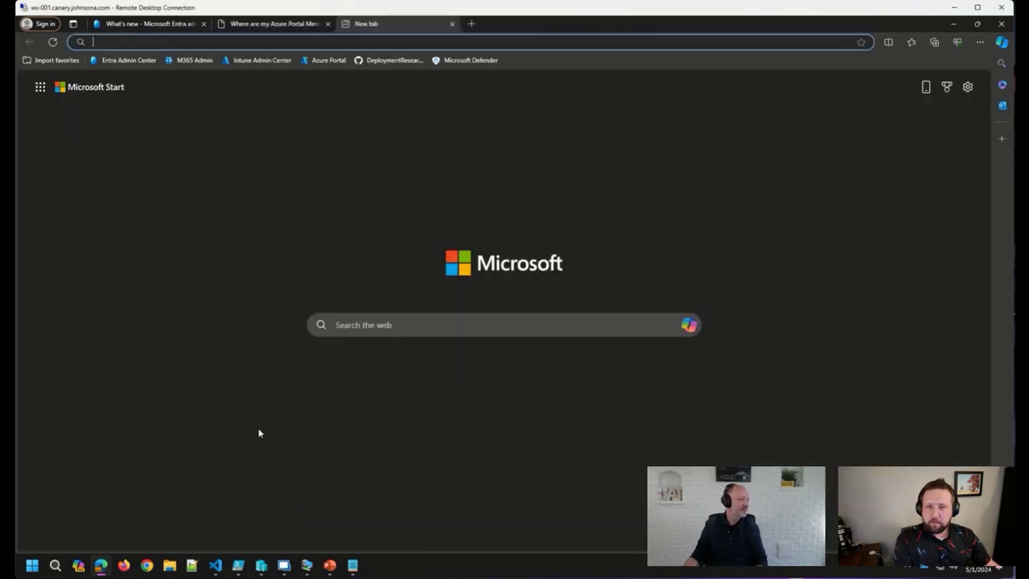
text(https://oofhours.com/2024/04/27/new-tweak-added-to-autopilot-branding/)
key(Return)
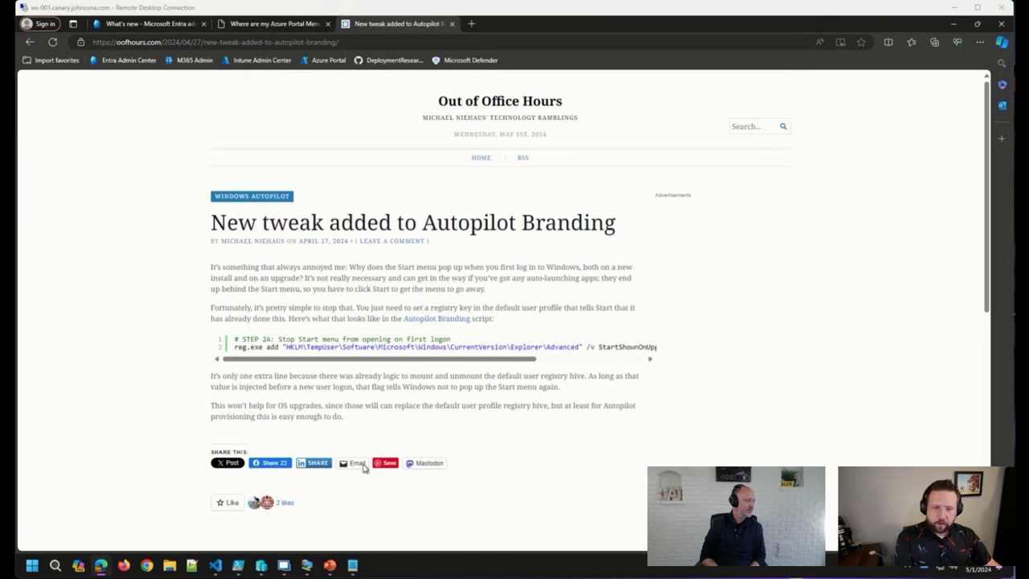
Open the SMSAgentSoftware/PatchMyPCReport GitHub repository and scroll to its README dashboard image
key(ctrl+t)
text(https://github.com/SMSAgentSoftware/PatchMyPCReport)
key(Return)
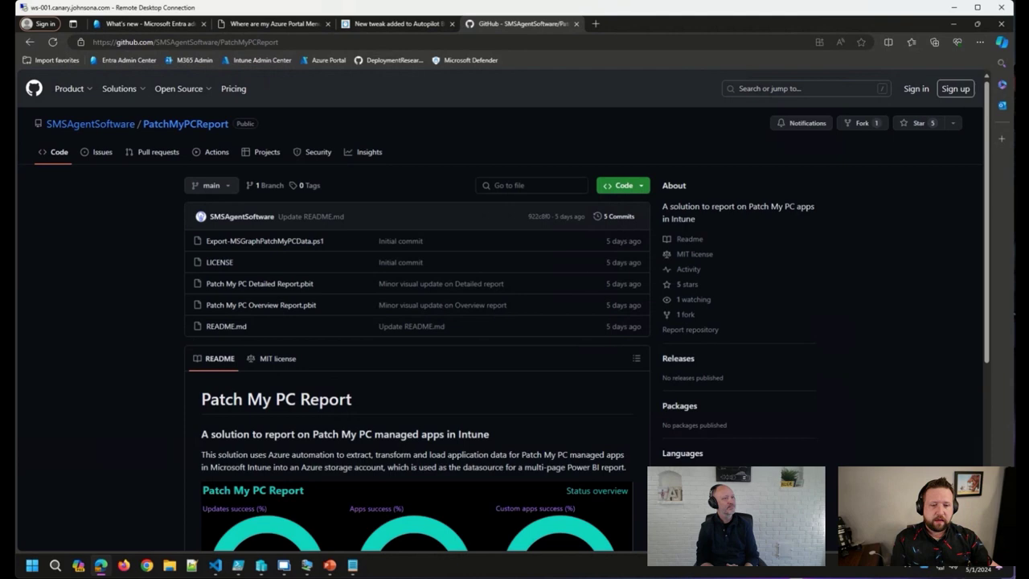
scroll(340, 434, down, 1)
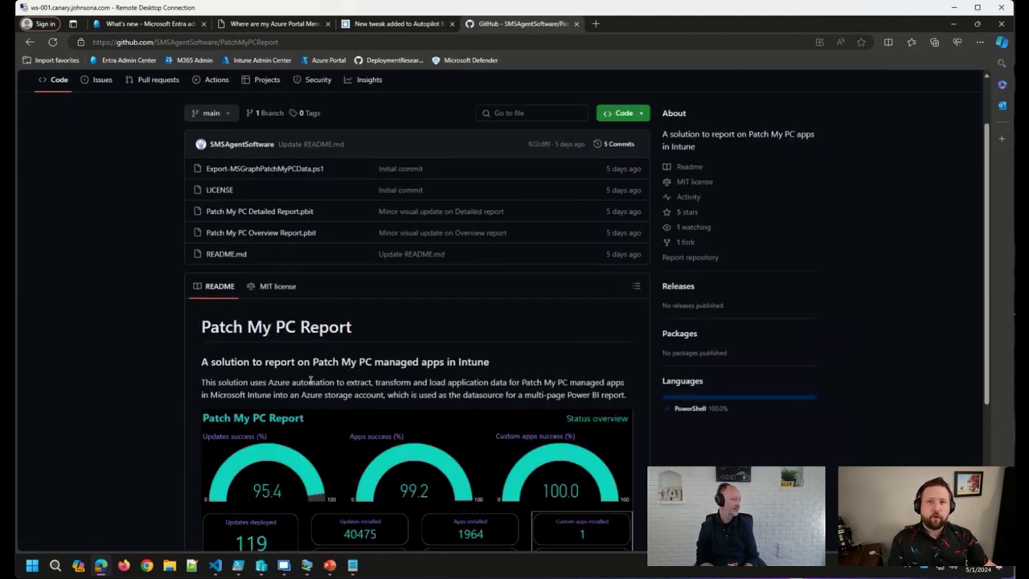
mouse_move(276, 400)
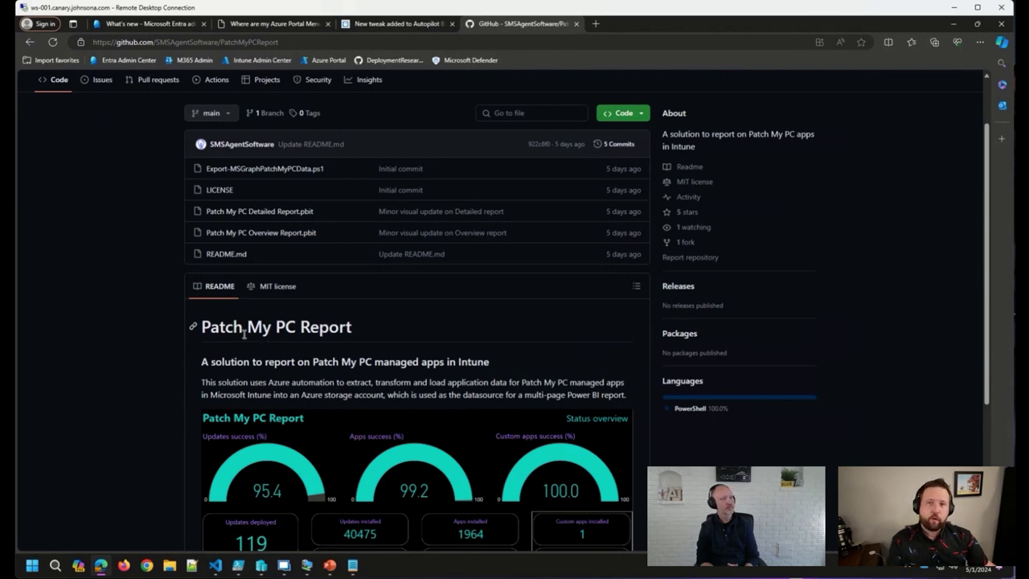
scroll(219, 330, down, 1)
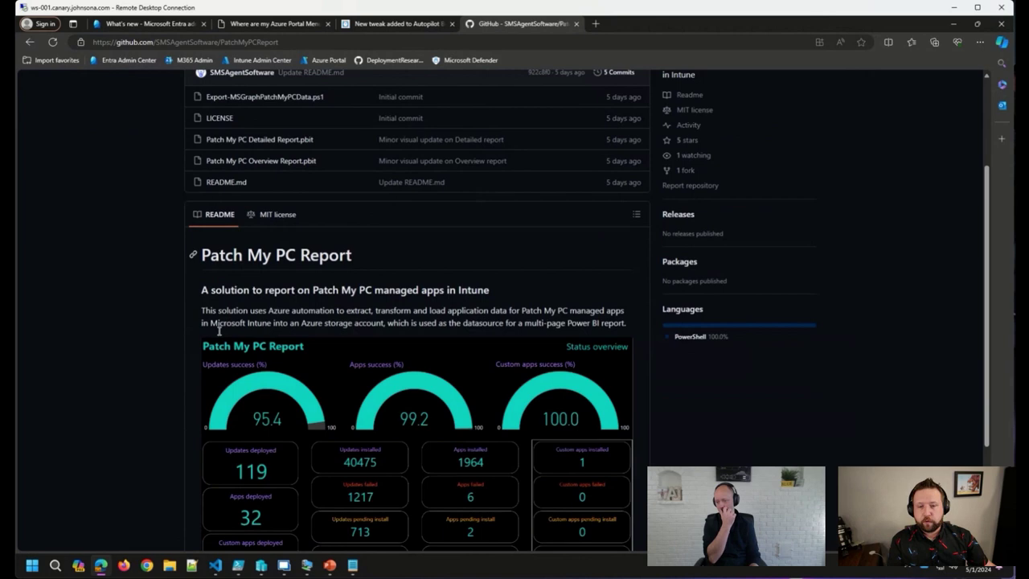
scroll(219, 329, down, 1)
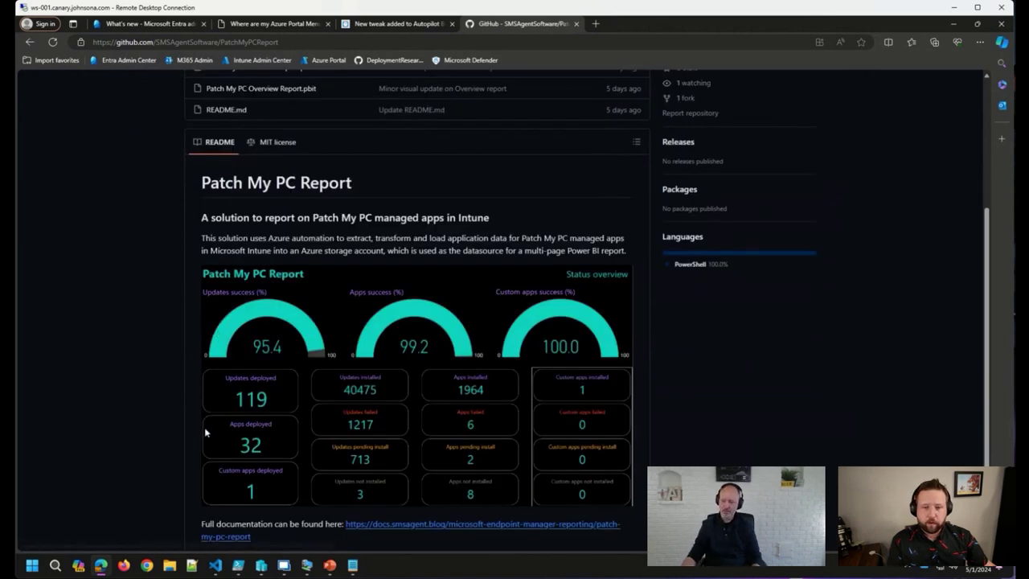
Open the Patch My PC Report dashboard image full-size in its own tab
click(418, 427)
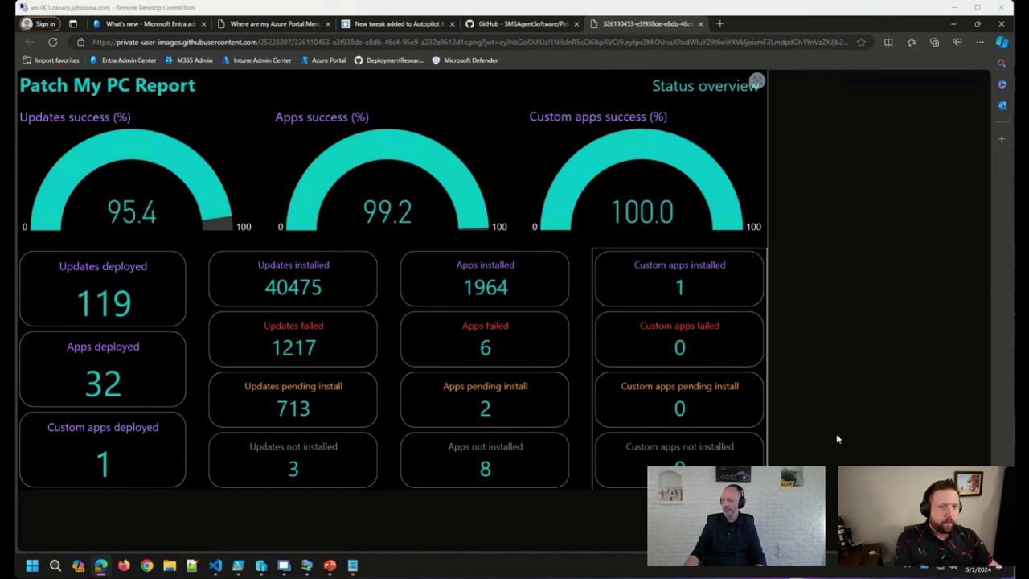
Load the Get Rubix 'Autopilot Hole Update' YouTube video, with the start-time part removed from the URL
click(780, 42)
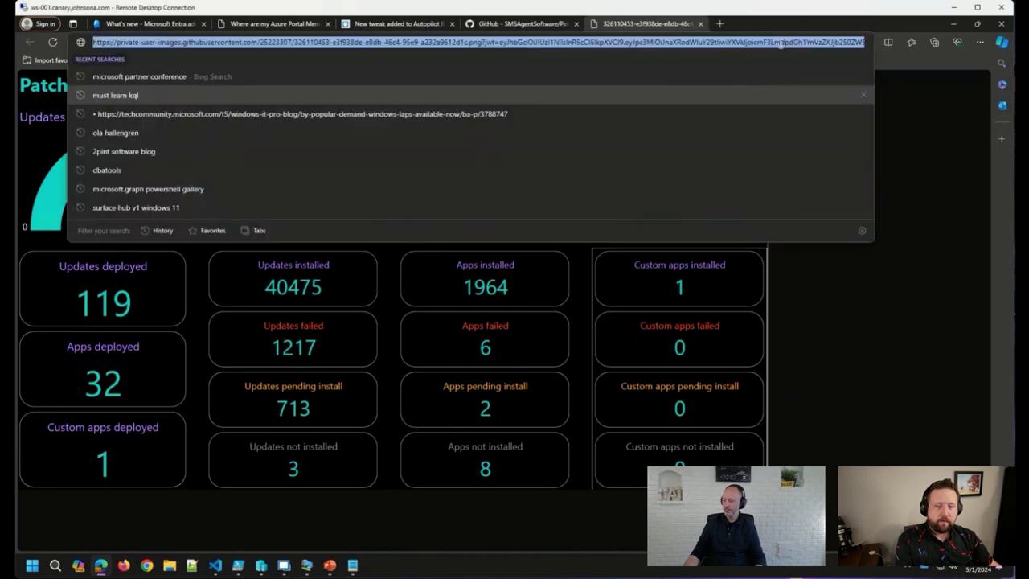
text(https://www.youtube.com/watch?v=DGAQsR9BOWY&t=210s)
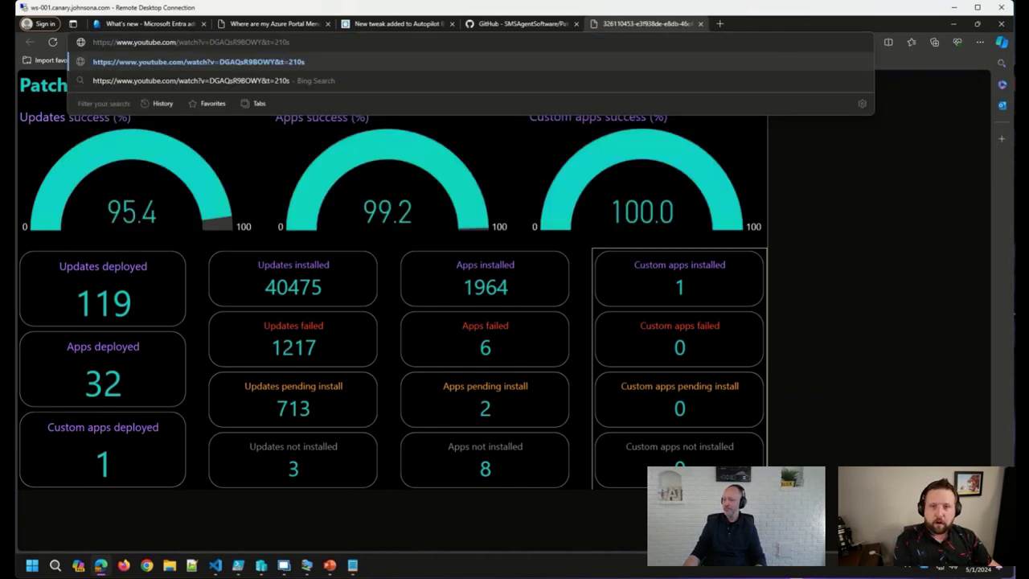
key(BackSpace)
key(BackSpace)
key(BackSpace)
key(BackSpace)
key(BackSpace)
key(BackSpace)
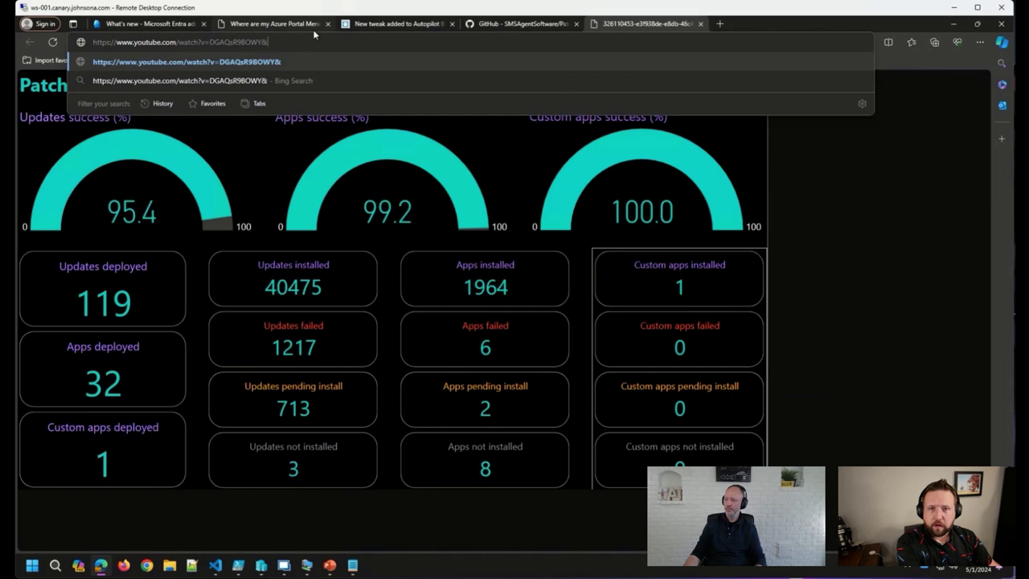
key(BackSpace)
key(Return)
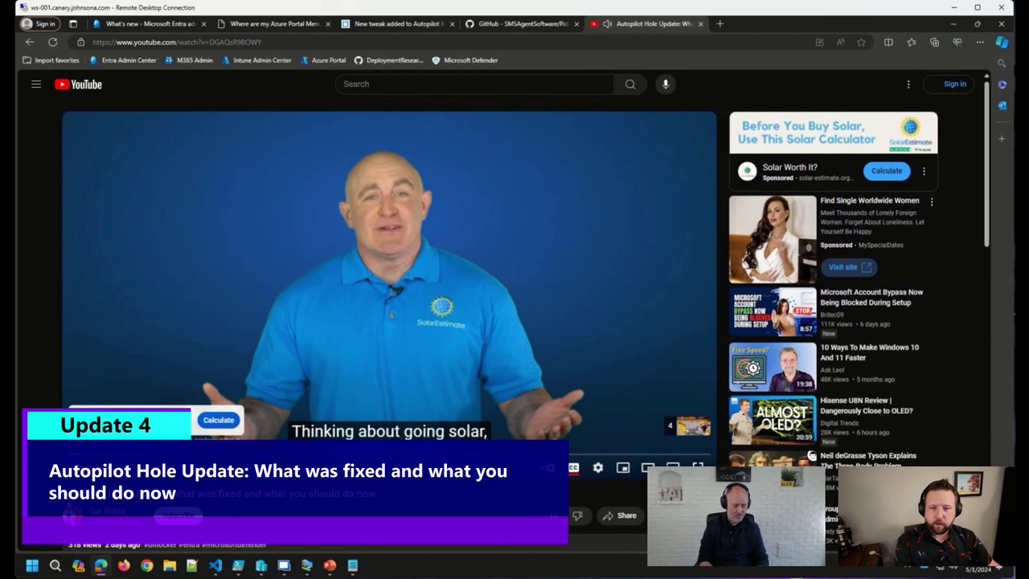
Mute the video, skip the ad, pause near the start, and dismiss the YouTube TV promo
scroll(514, 322, down, 3)
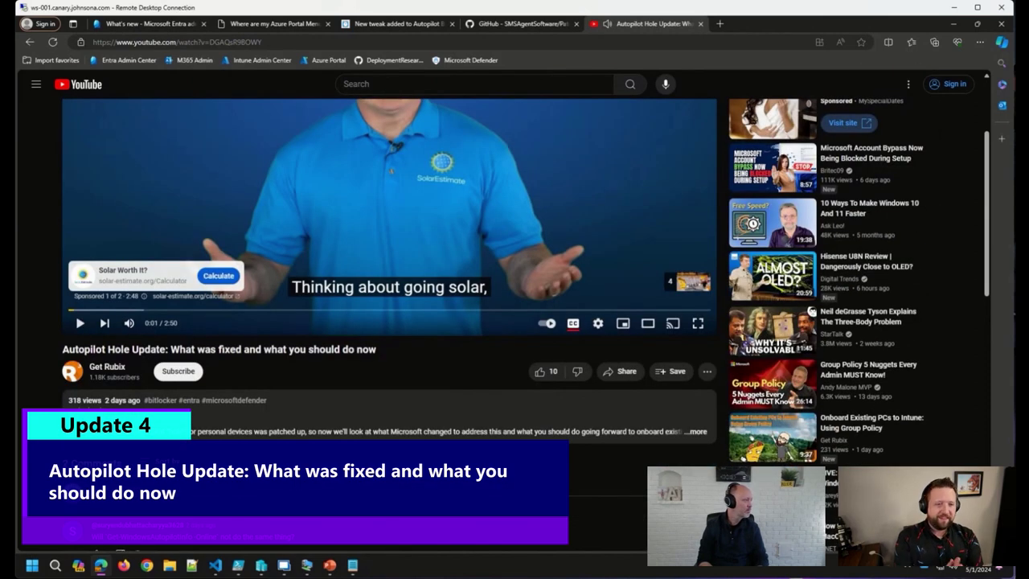
click(129, 322)
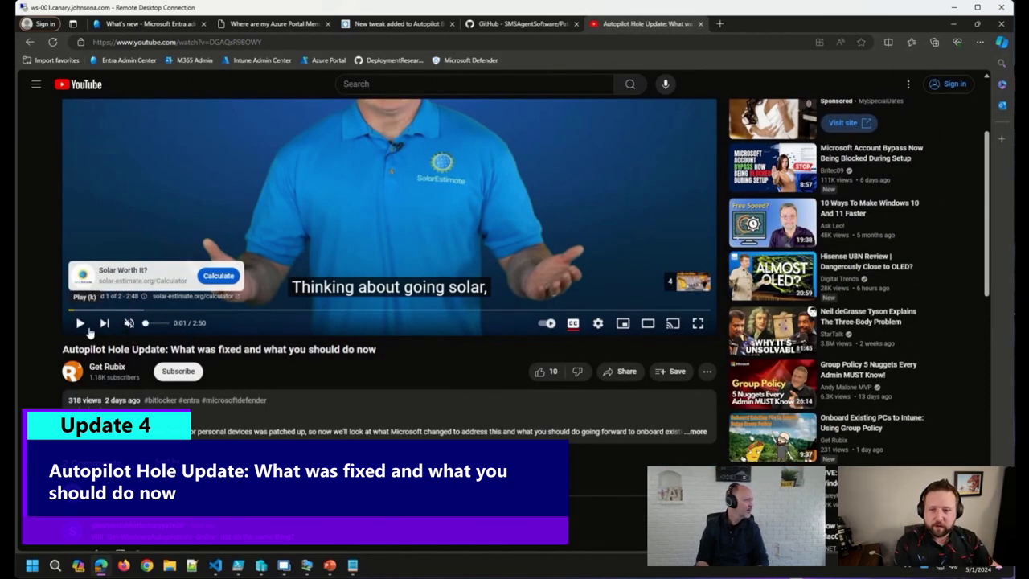
click(80, 323)
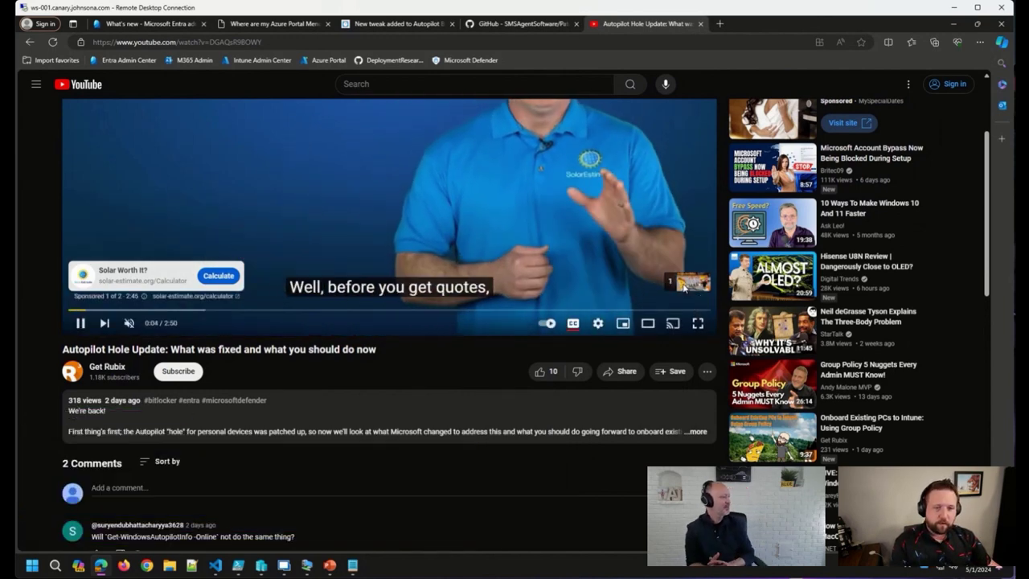
click(685, 281)
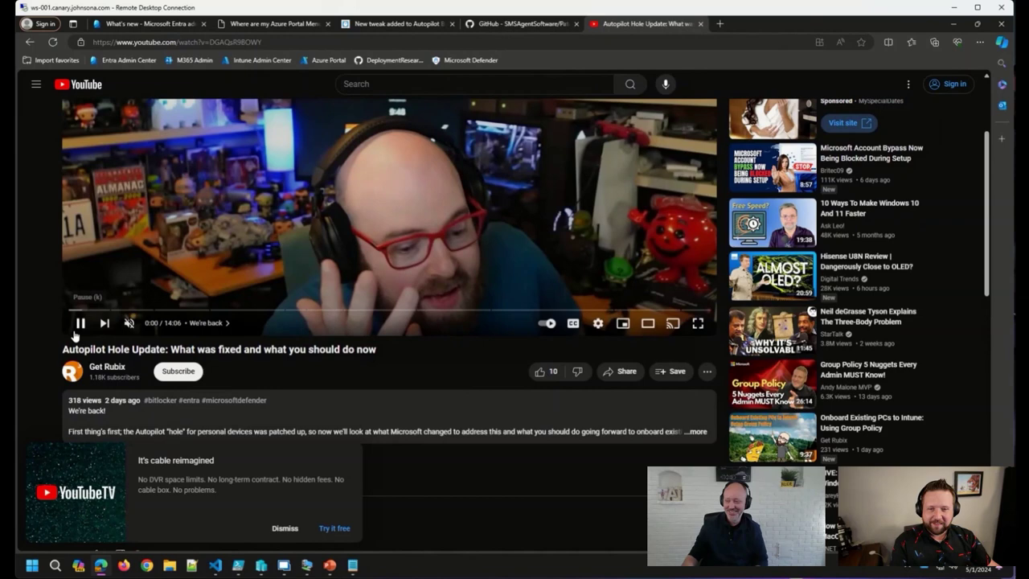
click(76, 329)
click(288, 527)
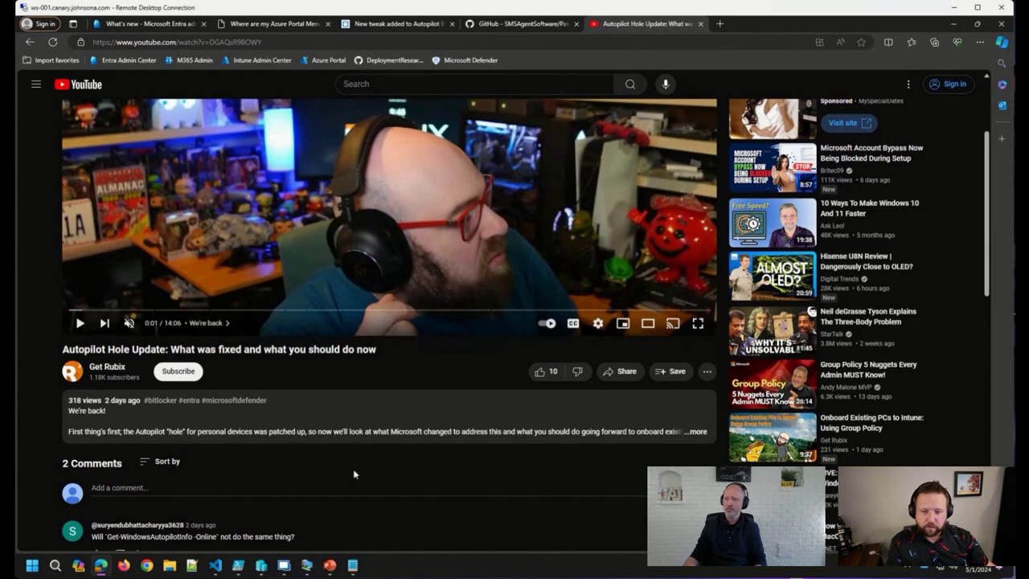
scroll(353, 473, down, 1)
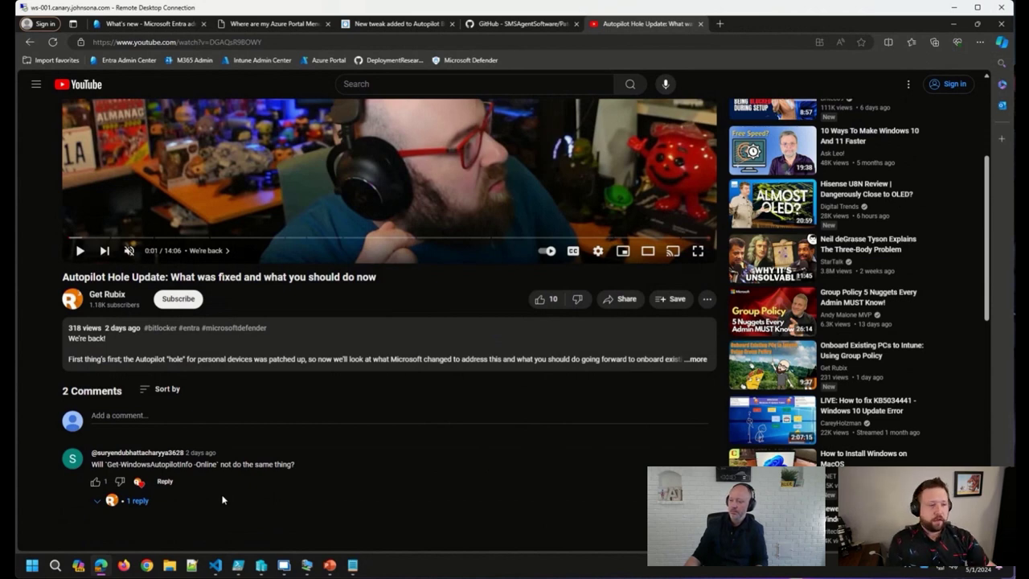
scroll(259, 496, up, 1)
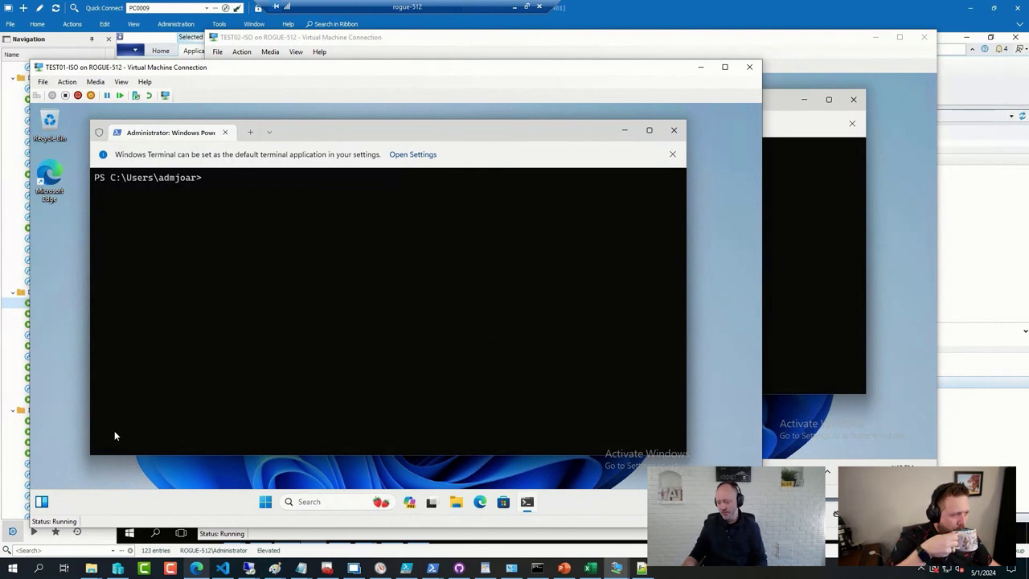
Open a new Edge window on deploymentresearch.com
right_click(193, 567)
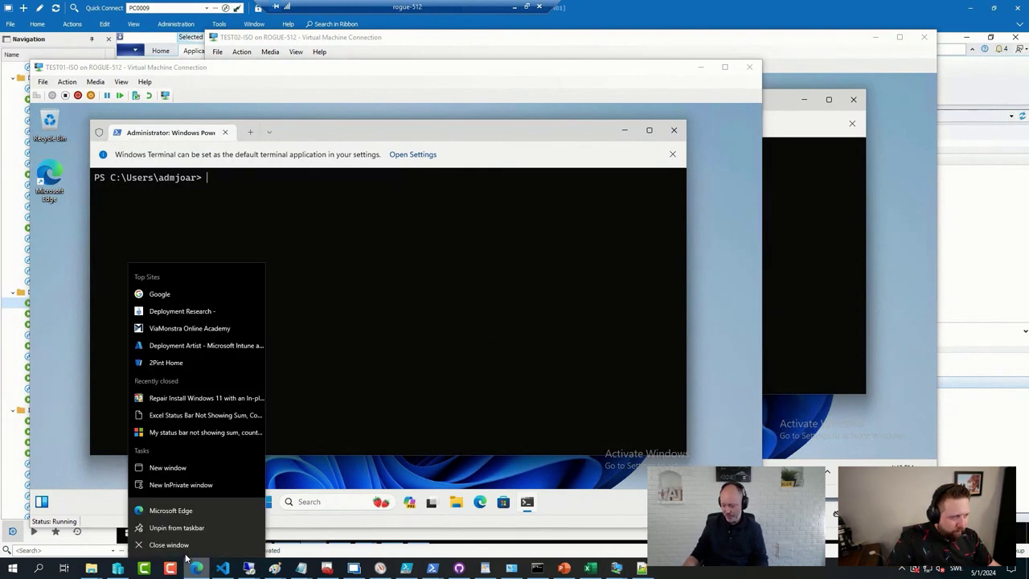
click(196, 567)
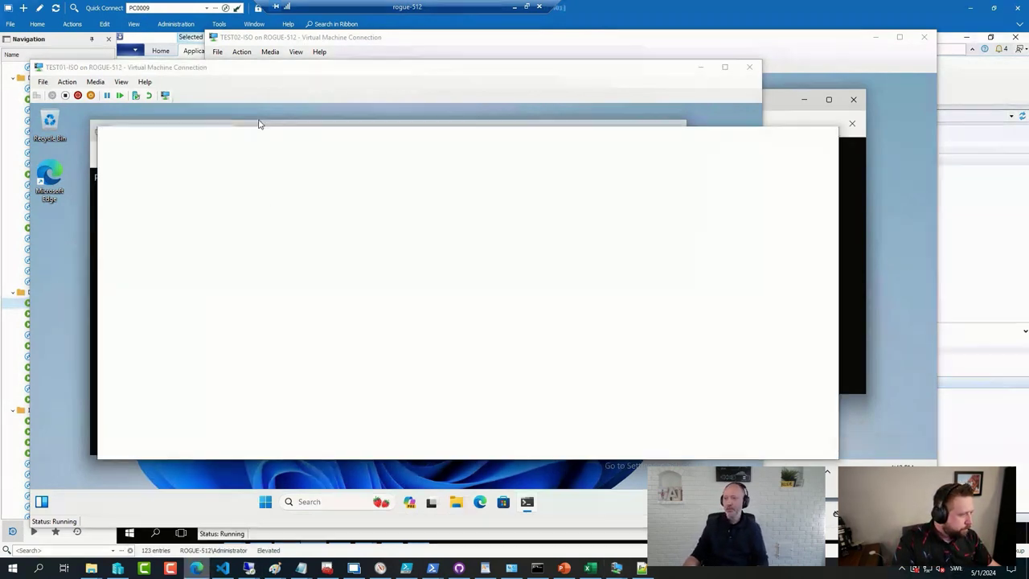
text(deploymentresearch.com)
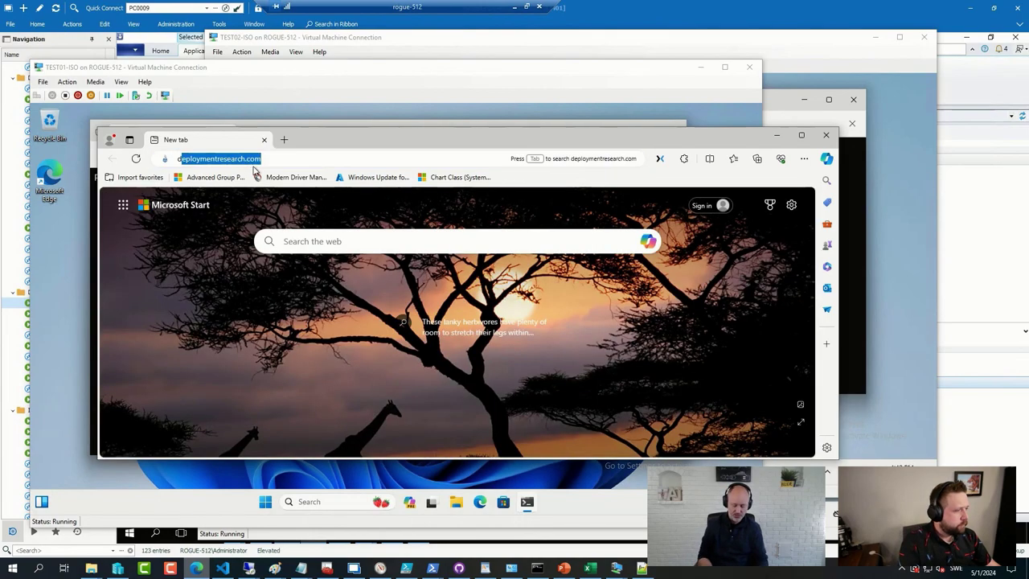
key(Return)
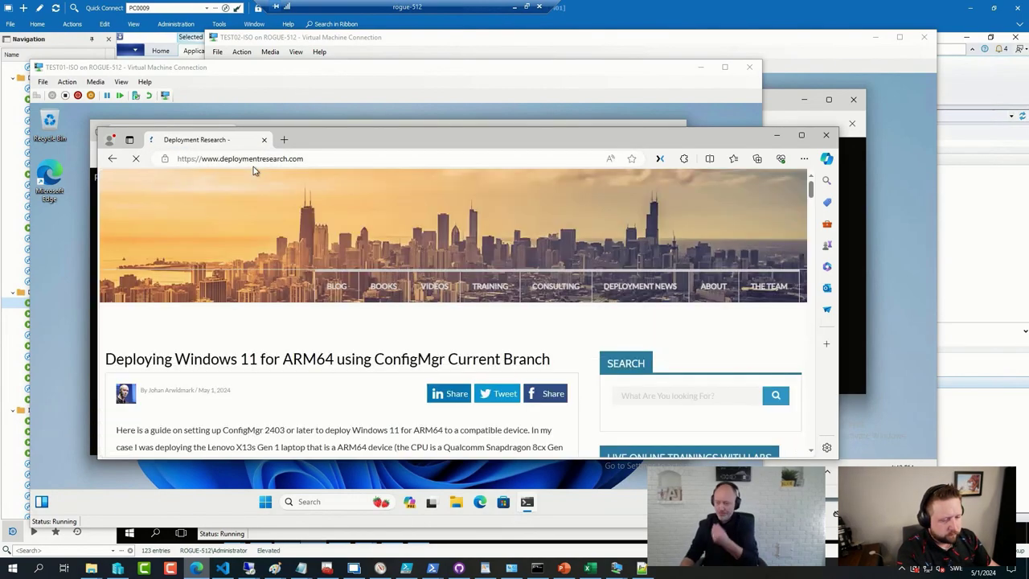
Open the post on removing applications from Windows 11, then bring PowerShell ISE forward
scroll(319, 278, down, 1)
scroll(321, 277, down, 2)
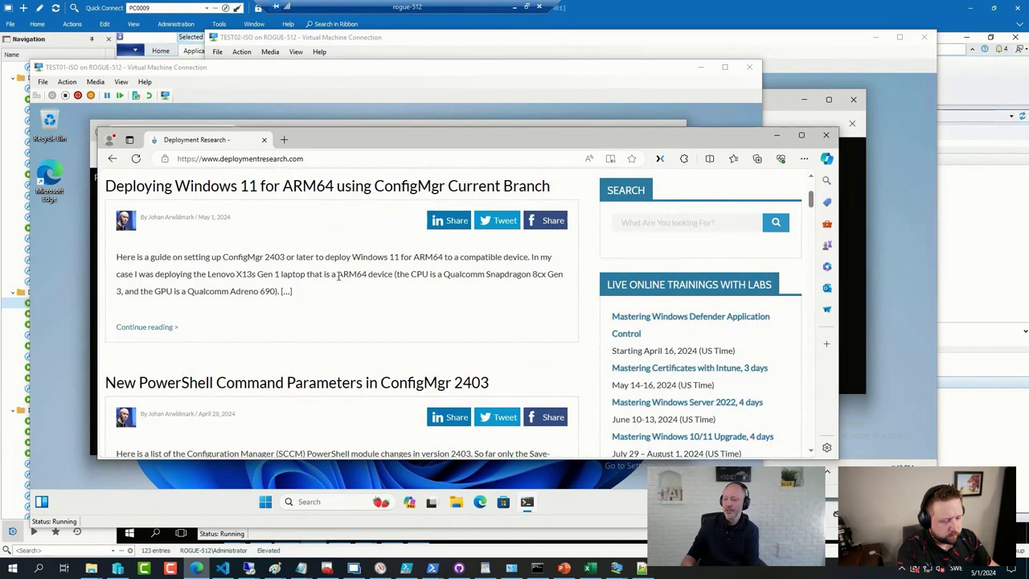
scroll(339, 276, down, 2)
scroll(338, 275, down, 2)
scroll(339, 276, down, 3)
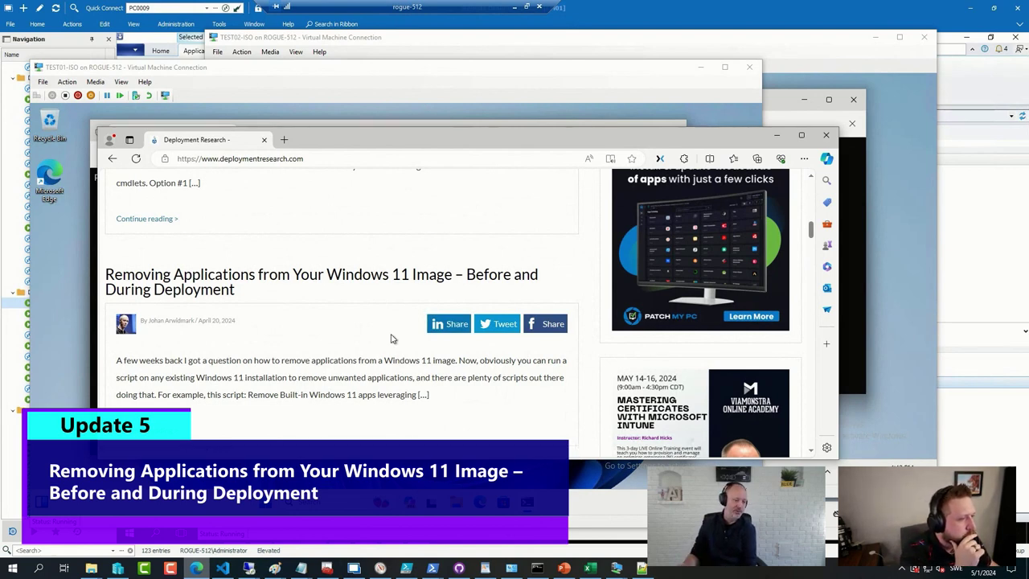
click(305, 283)
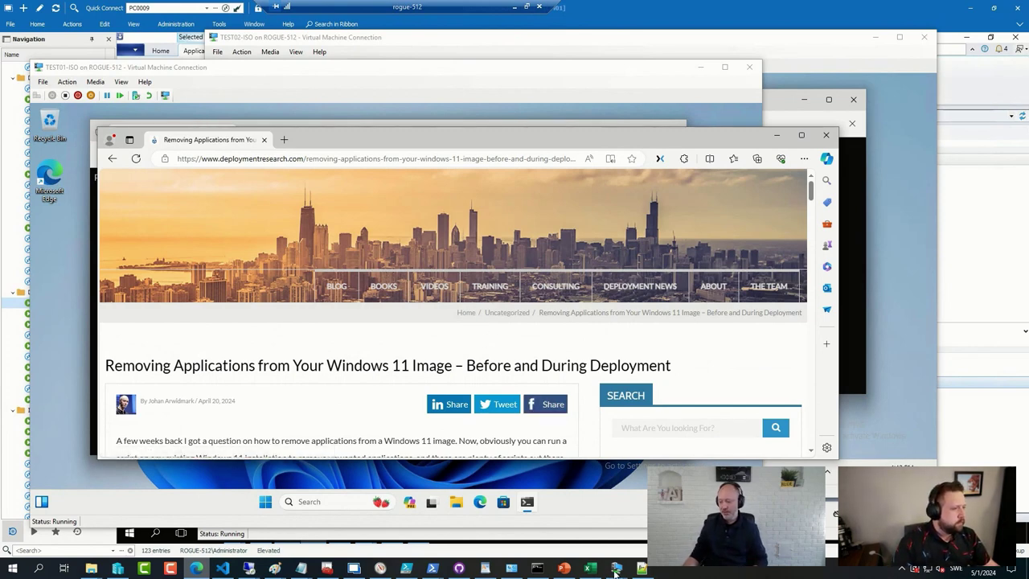
click(406, 569)
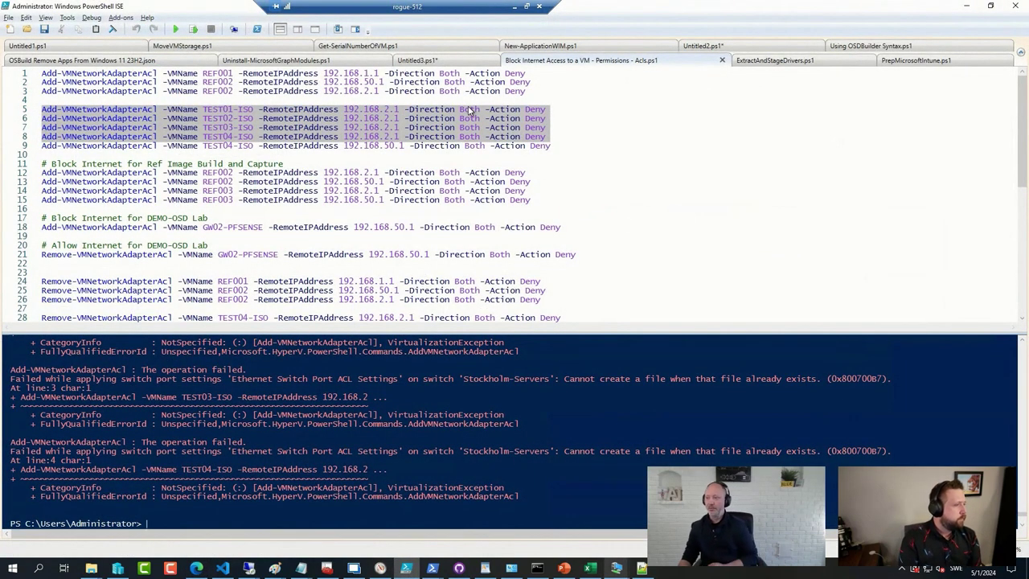
click(339, 163)
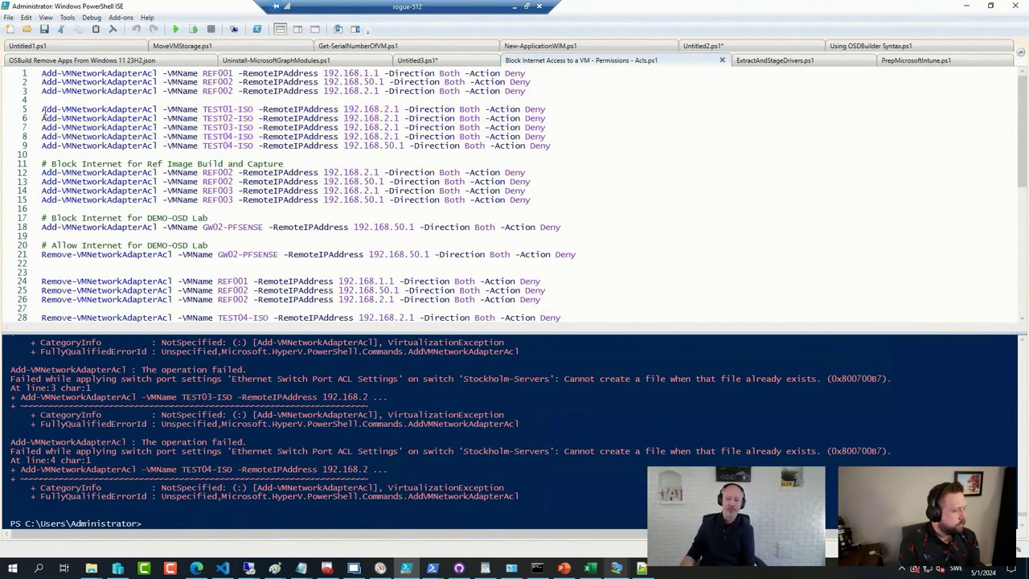
drag(44, 108, 601, 137)
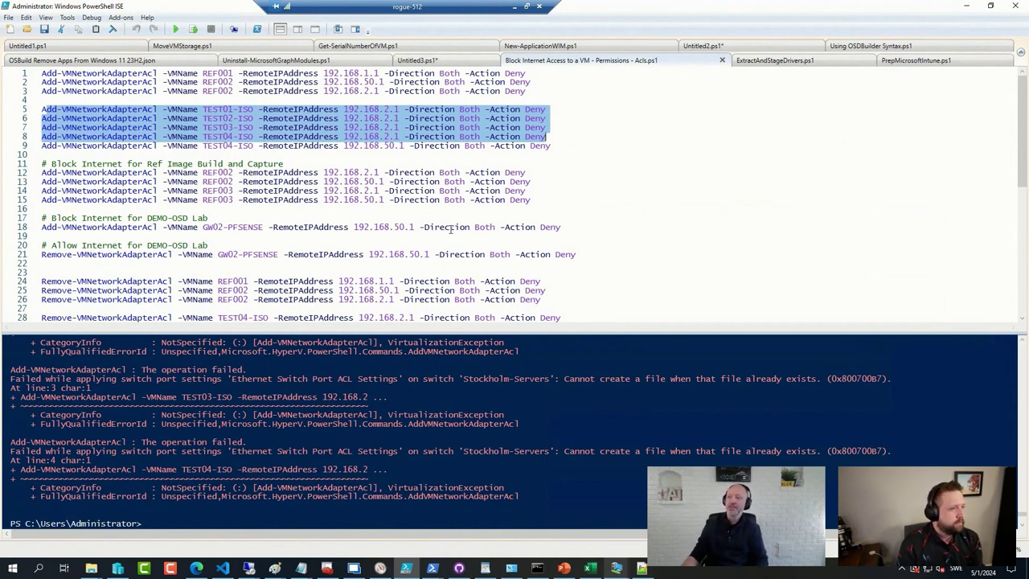
click(429, 138)
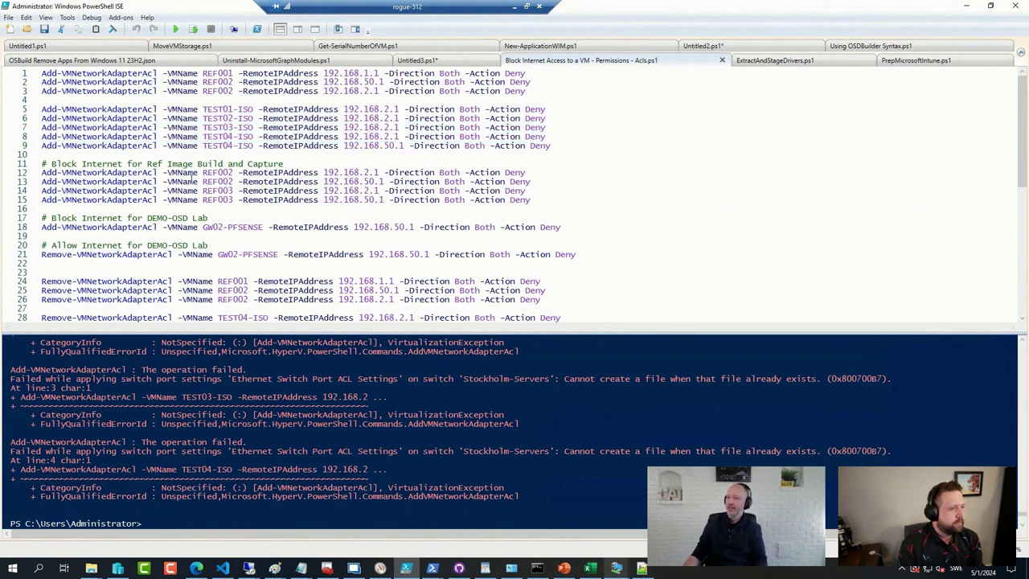
In Using OSDBuilder Syntax.ps1, highlight -RemoveAppx on line 38 and place the cursor on line 37
click(874, 48)
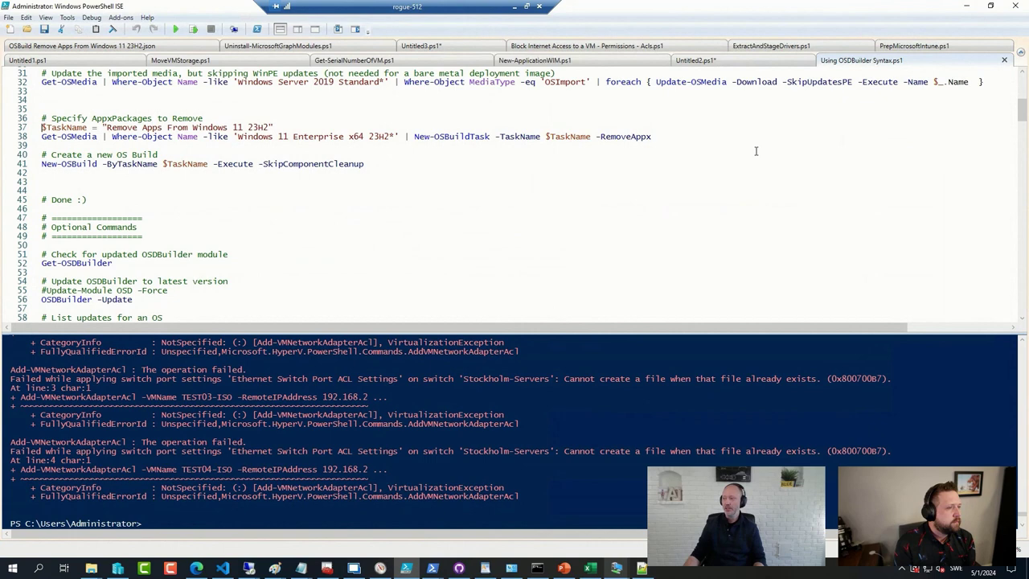
drag(598, 137, 663, 137)
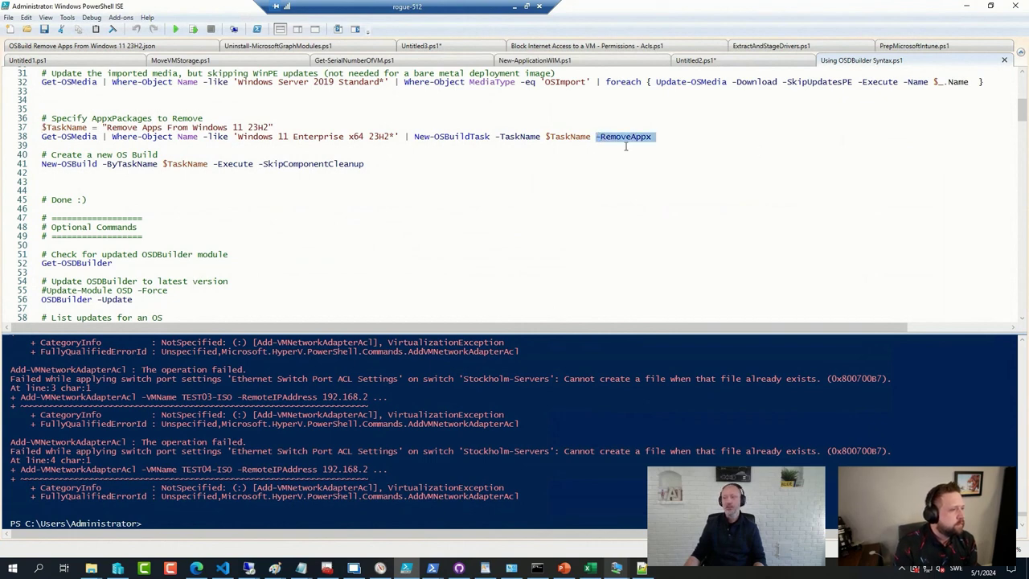
click(305, 128)
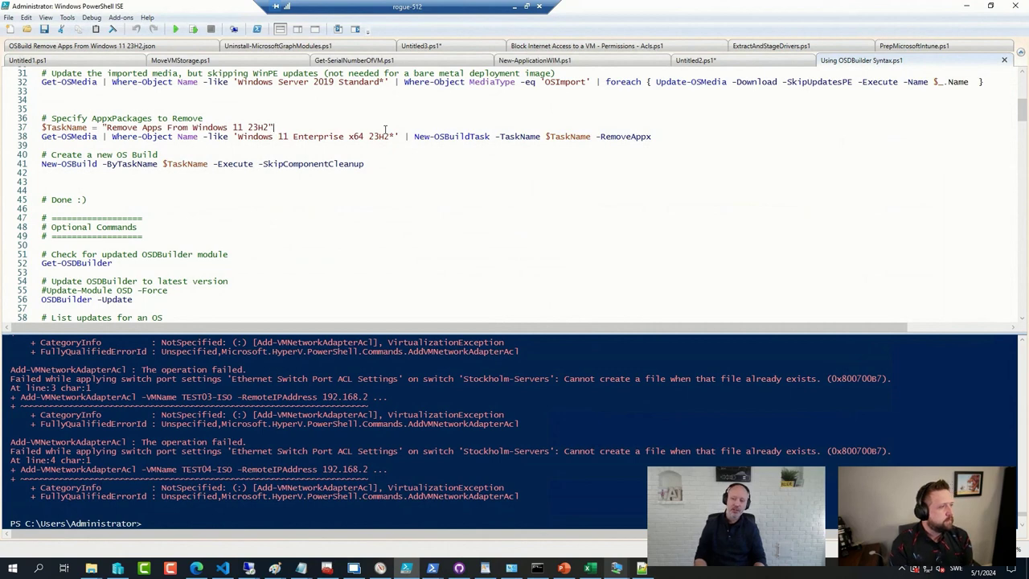
Run lines 37–38 with F8, cancelling both provisioned-package selection lists without removing anything
key(shift+Down)
key(shift+Down)
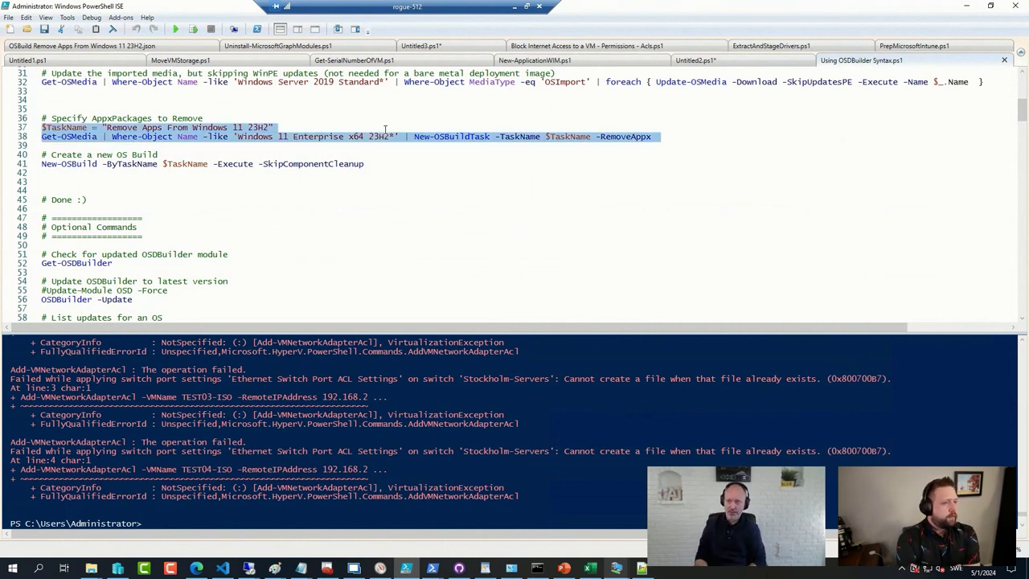
key(F8)
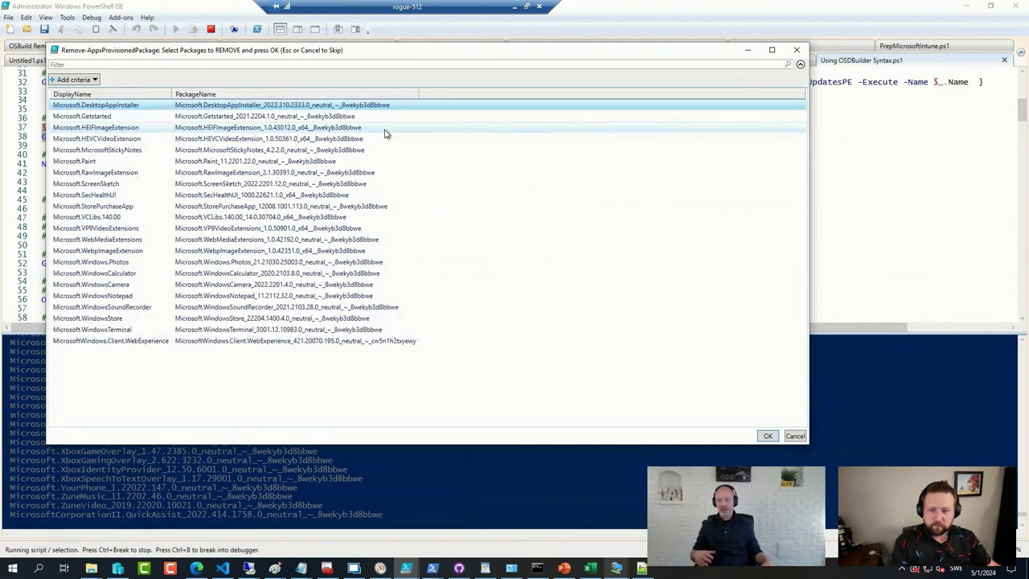
key(shift+Down)
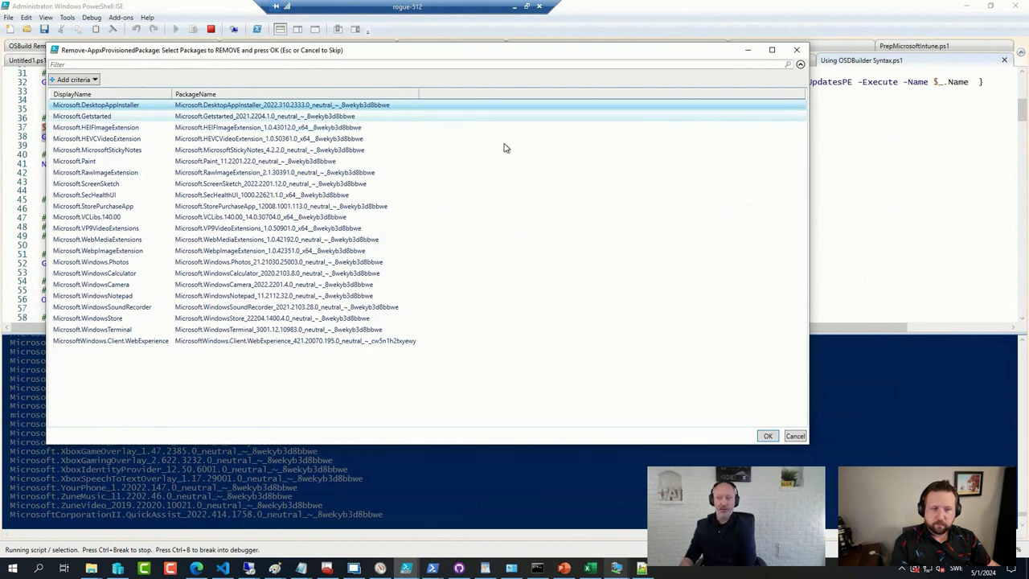
key(shift+Up)
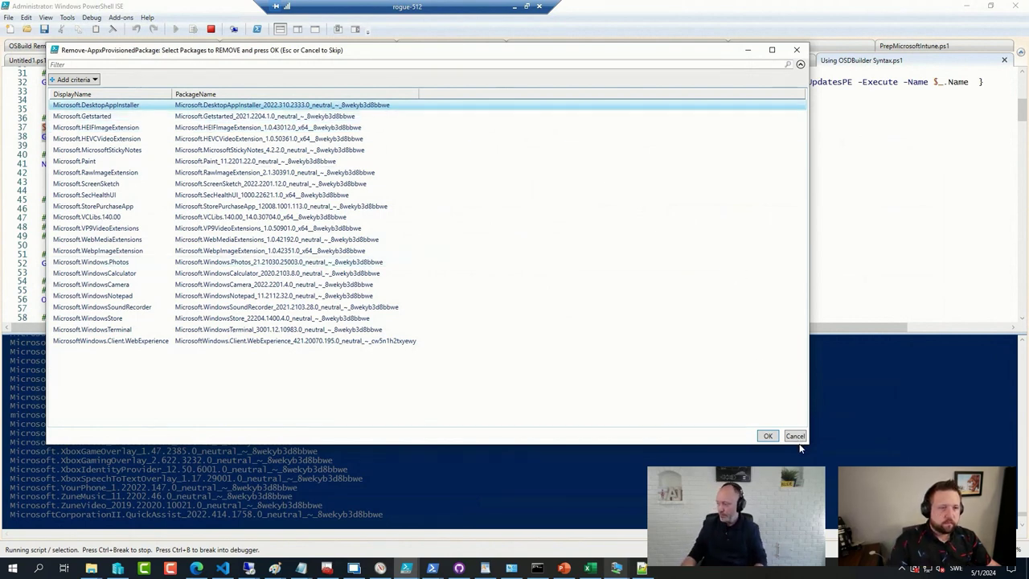
click(795, 436)
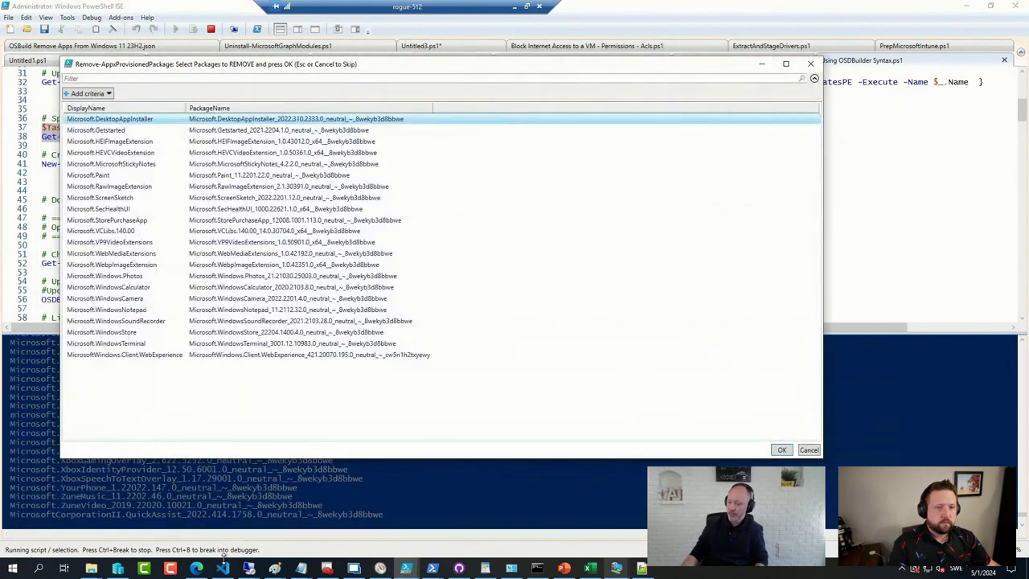
click(810, 450)
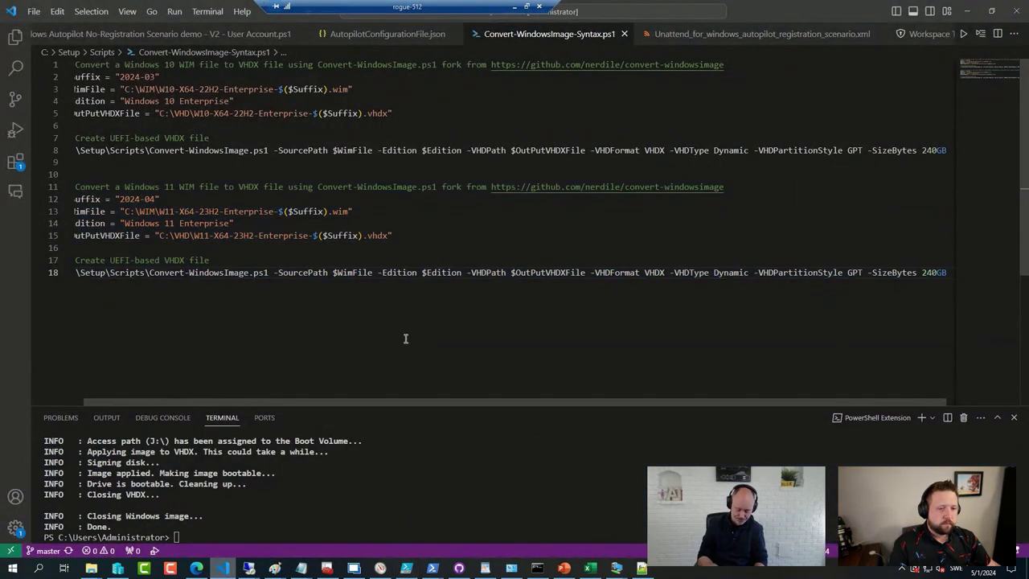
Open C:\OSDBuilder\Tasks 'OSBuild Remove Apps From Windows 11 23H2.json' and scroll its Appx package list
key(ctrl+o)
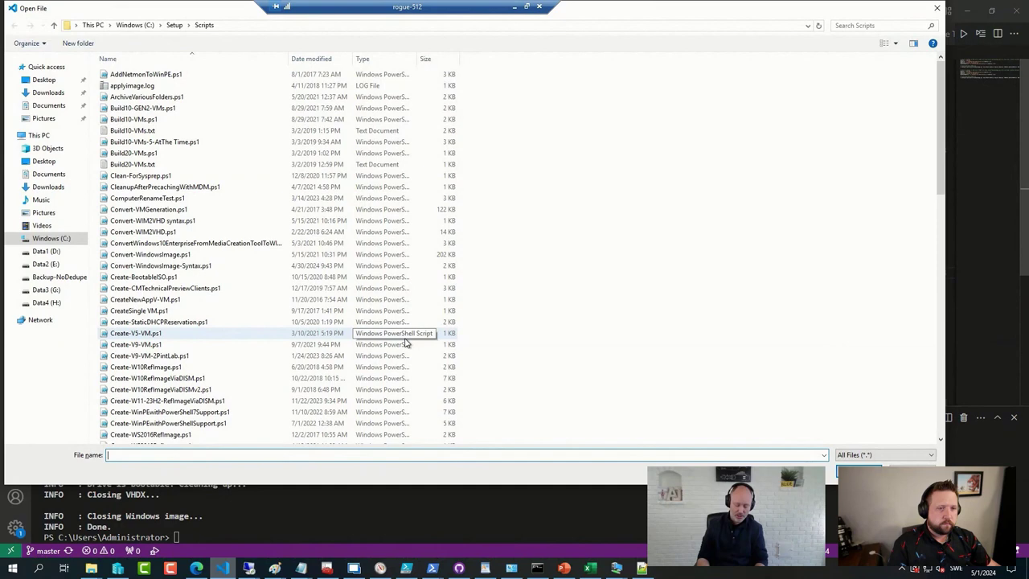
text(c0)
key(BackSpace)
text(:)
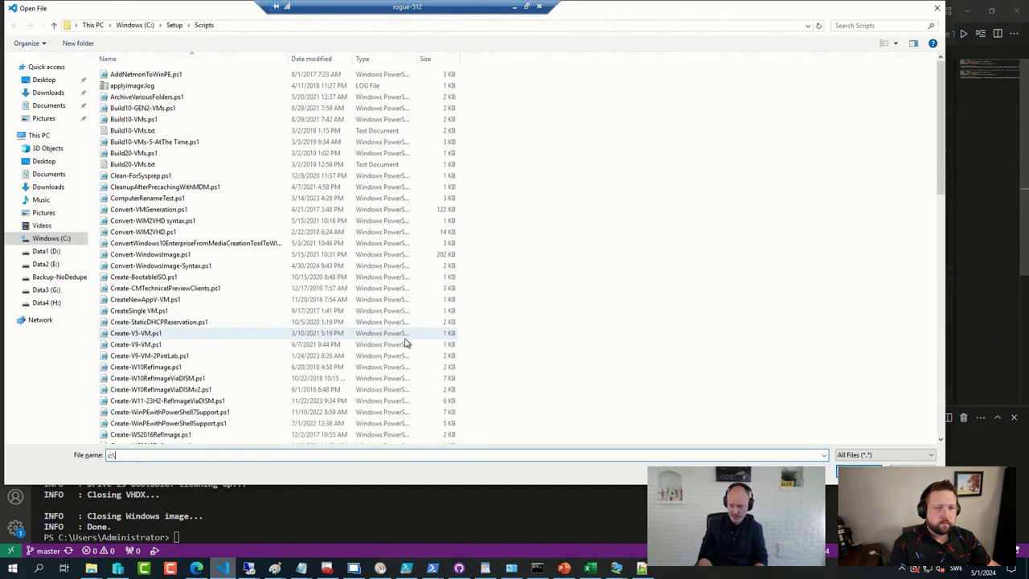
text(\osdbuilder)
key(Return)
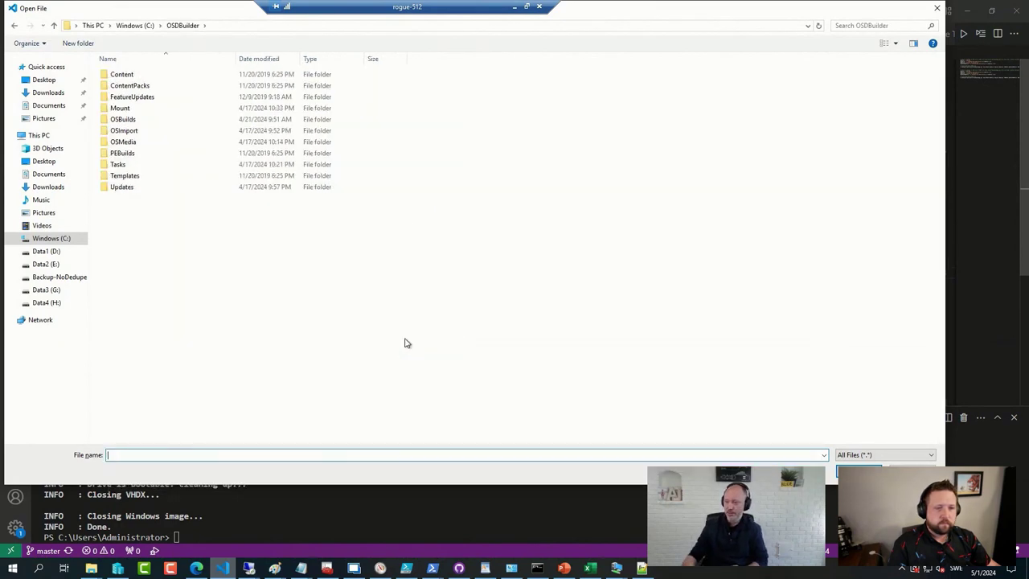
double_click(121, 165)
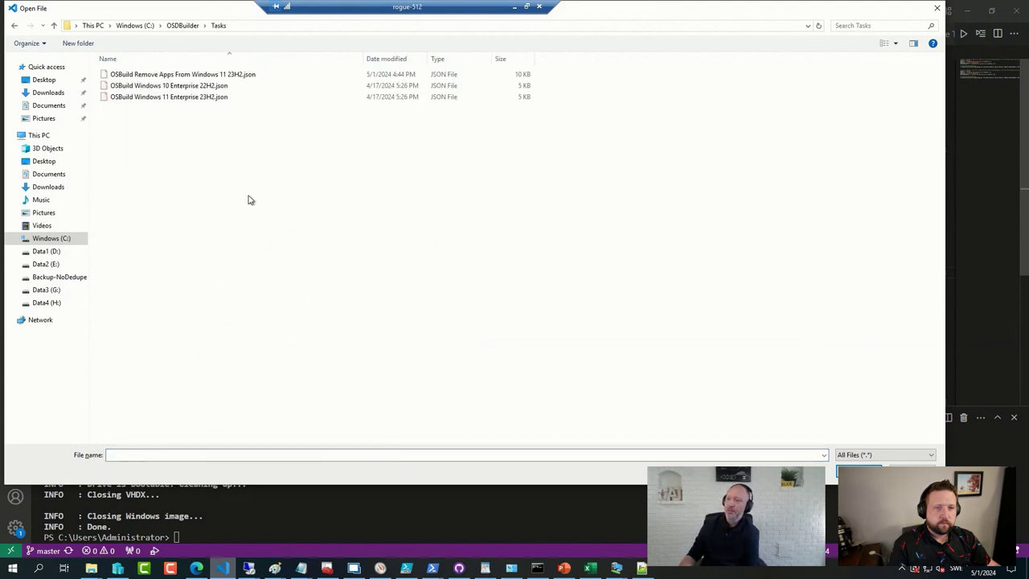
double_click(198, 74)
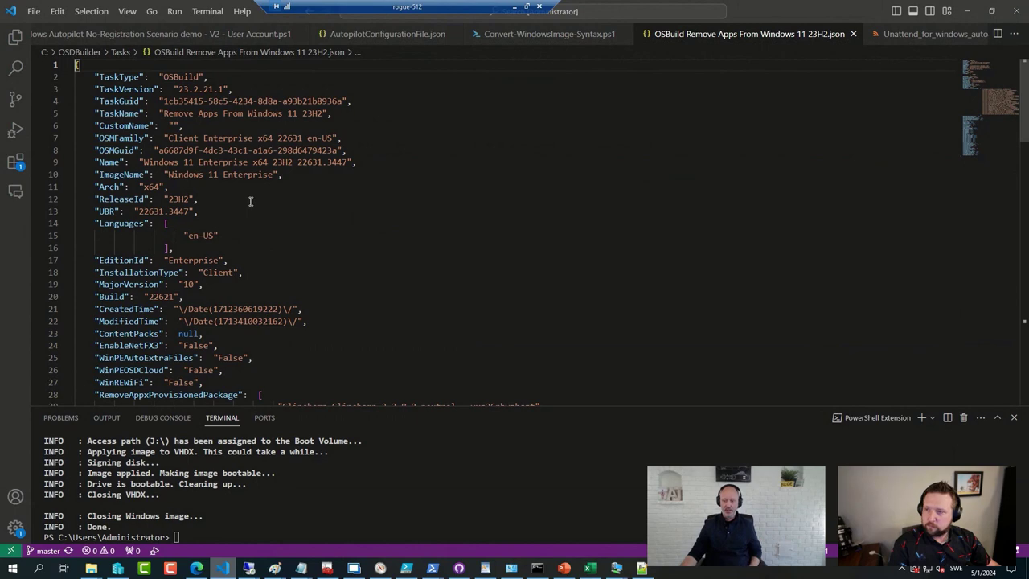
scroll(247, 197, down, 3)
scroll(249, 202, down, 3)
scroll(250, 202, down, 2)
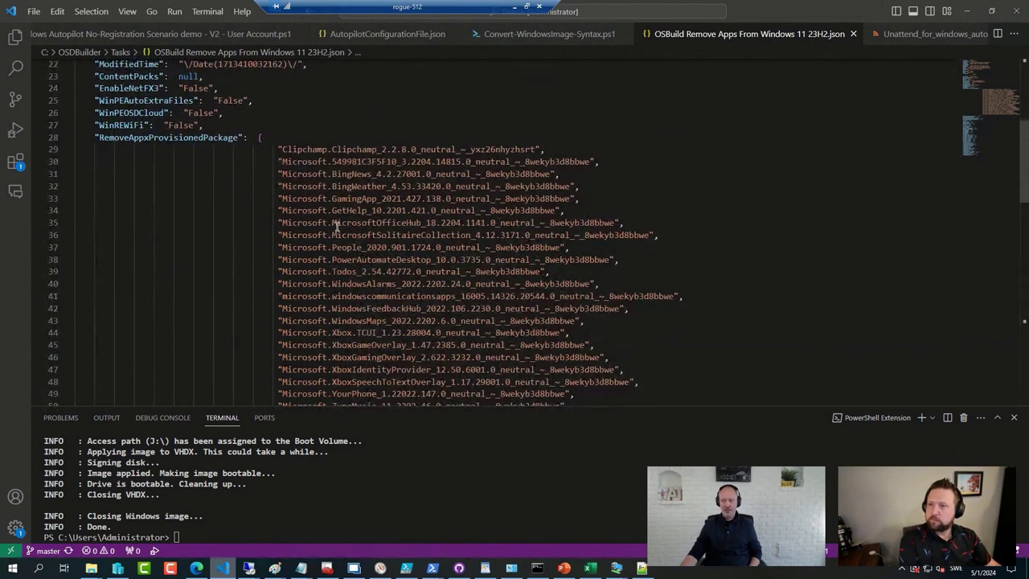
scroll(346, 242, down, 2)
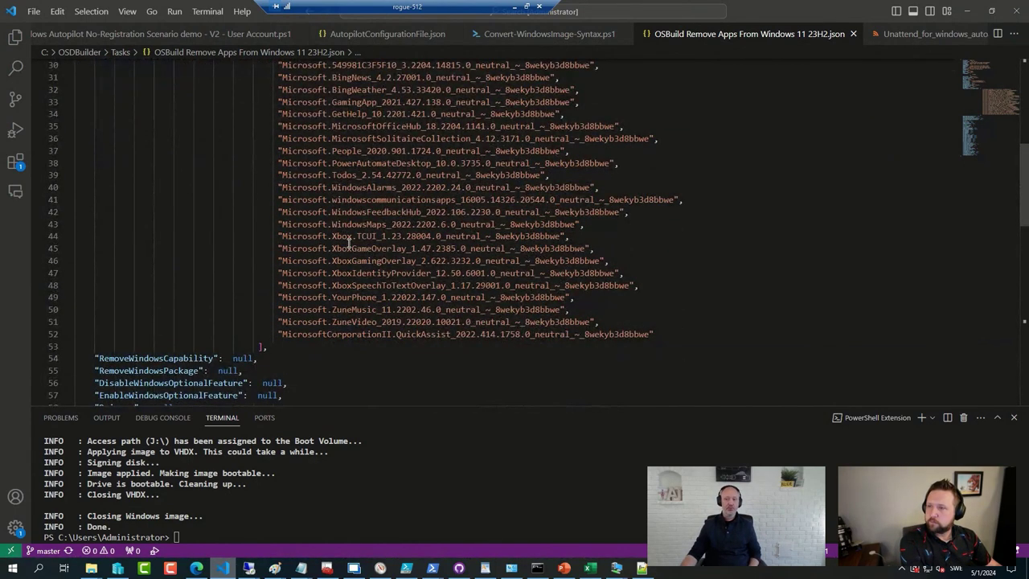
Back in PowerShell ISE, highlight the New-OSBuild -ByTaskName command on line 41
click(407, 569)
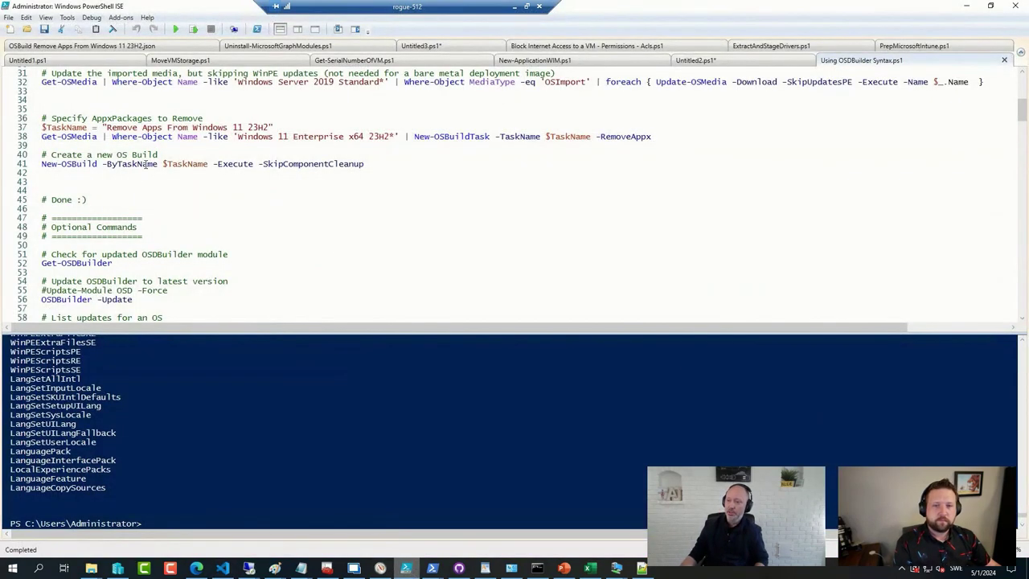
drag(158, 164, 41, 164)
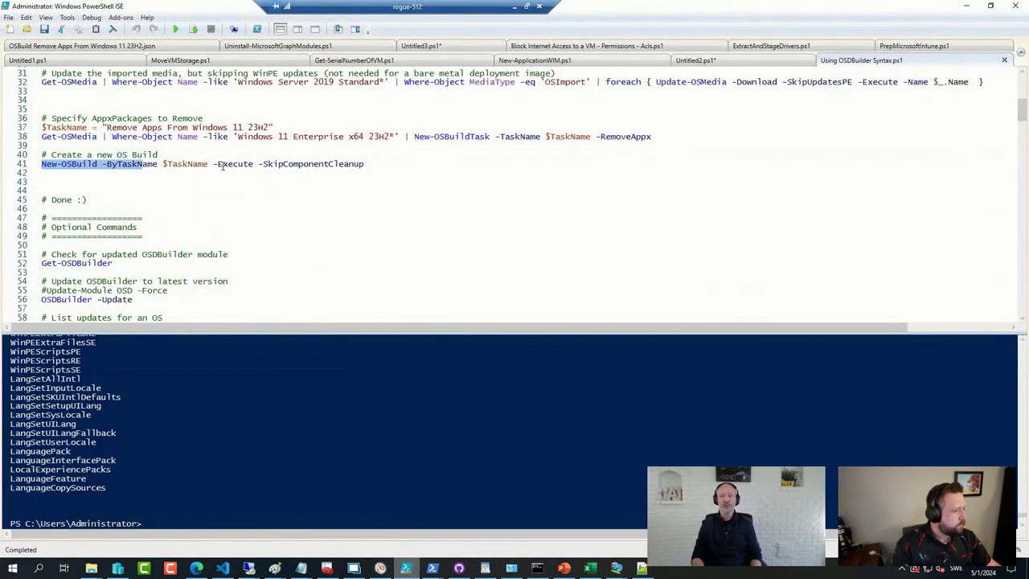
triple_click(223, 166)
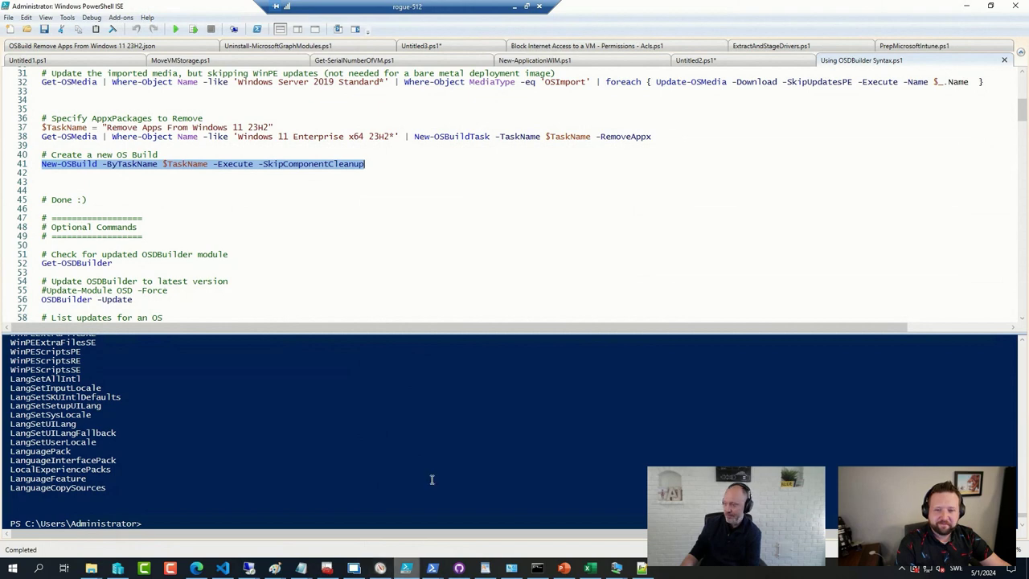
Open Remove-UnwantedAppsWindows11offline.ps1 in PowerShell ISE
click(433, 245)
key(ctrl+o)
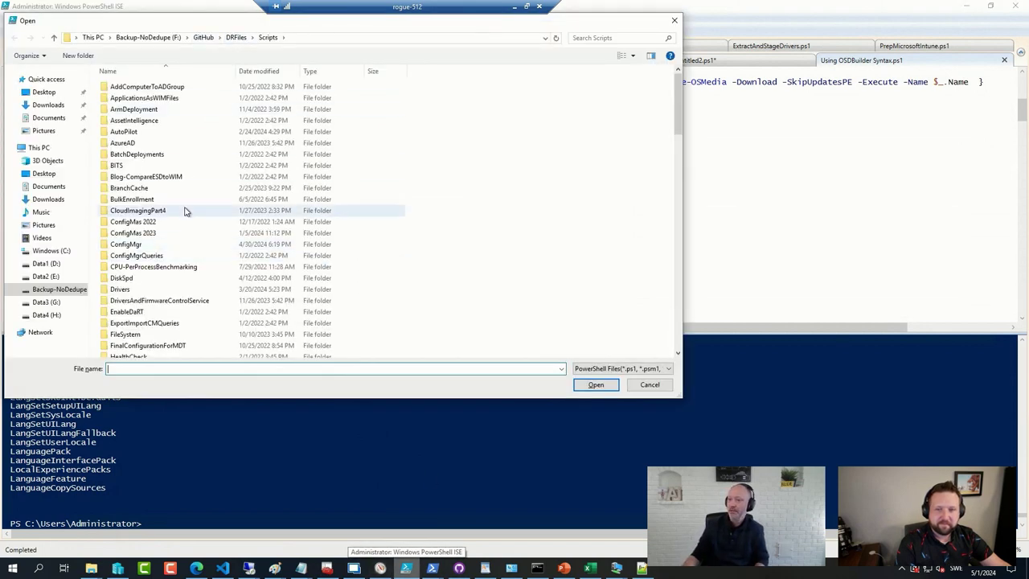
scroll(270, 228, down, 7)
scroll(270, 227, down, 10)
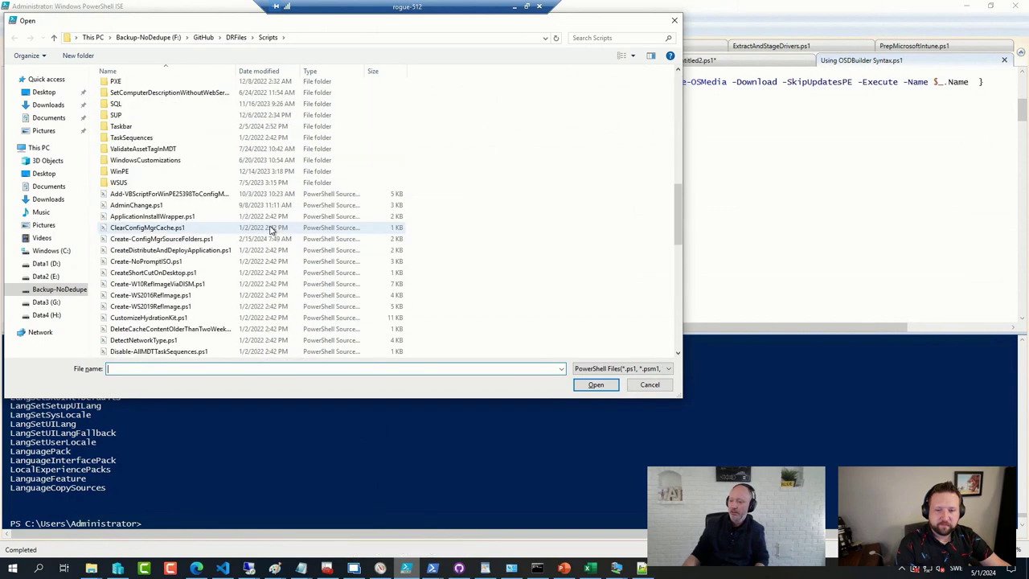
scroll(270, 228, down, 7)
scroll(270, 228, up, 7)
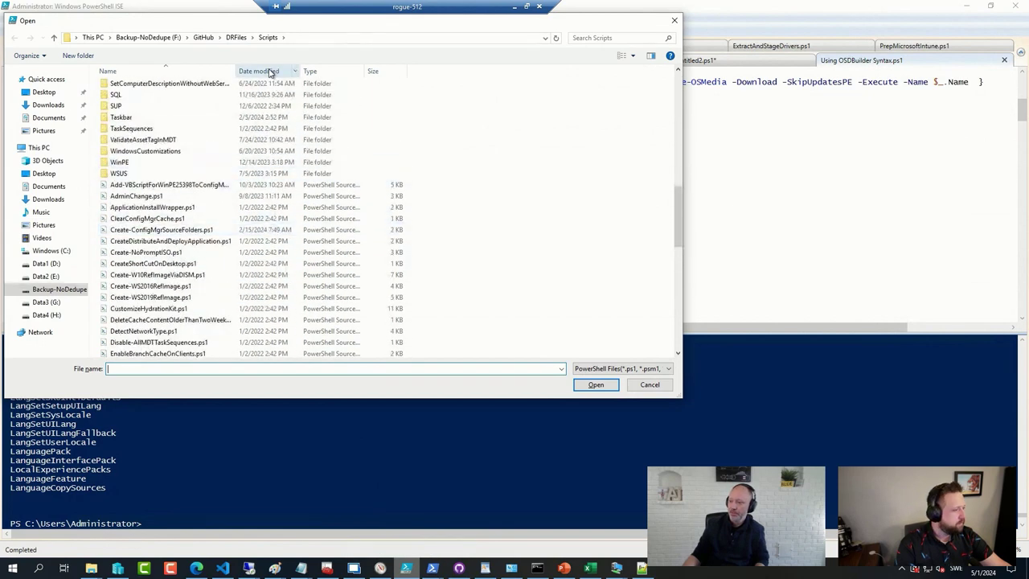
scroll(177, 298, down, 4)
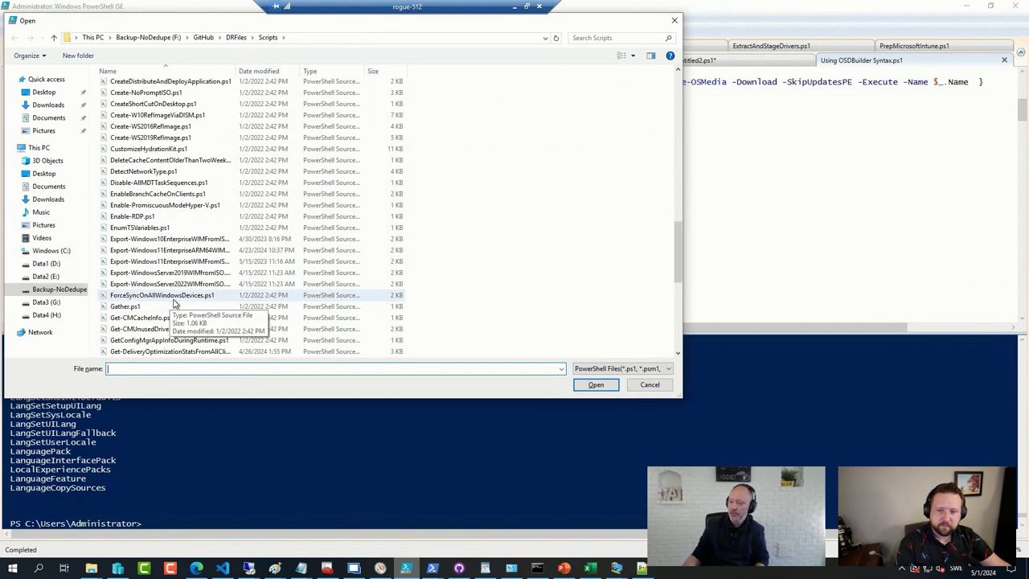
scroll(177, 299, down, 3)
scroll(181, 304, down, 3)
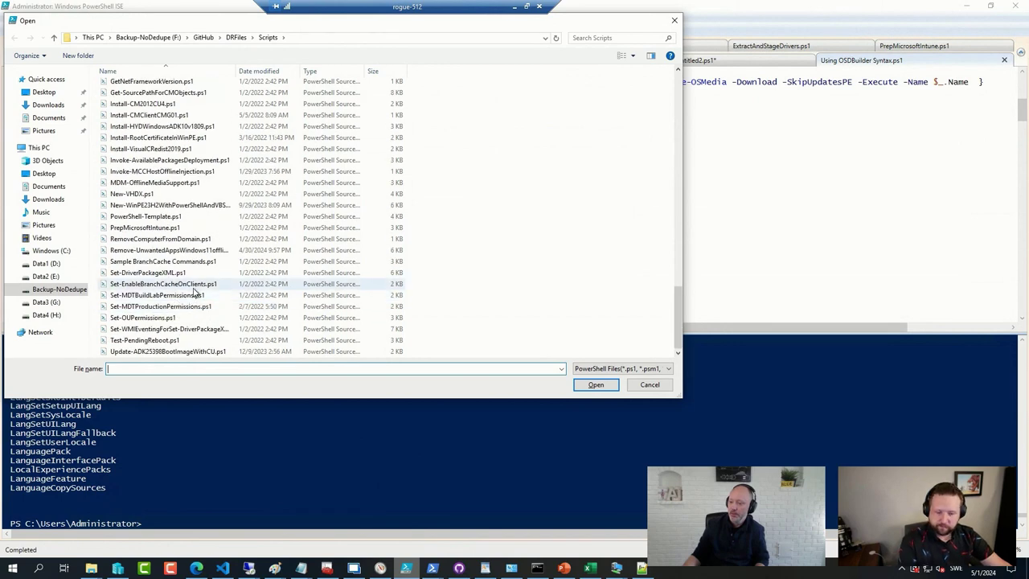
double_click(200, 250)
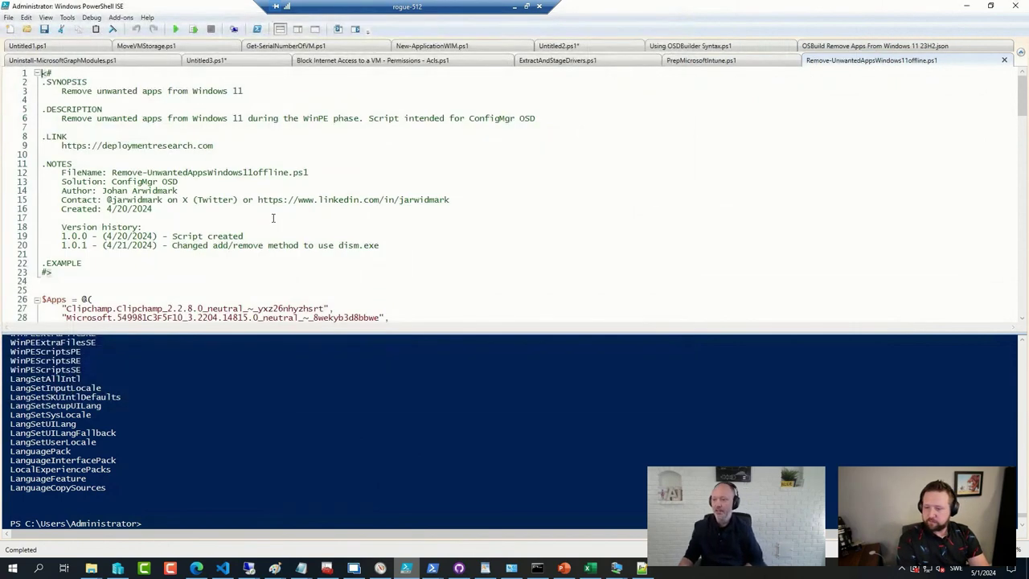
Read through the script, highlight the dism.exe command lines, then go to Configuration Manager
scroll(304, 190, down, 4)
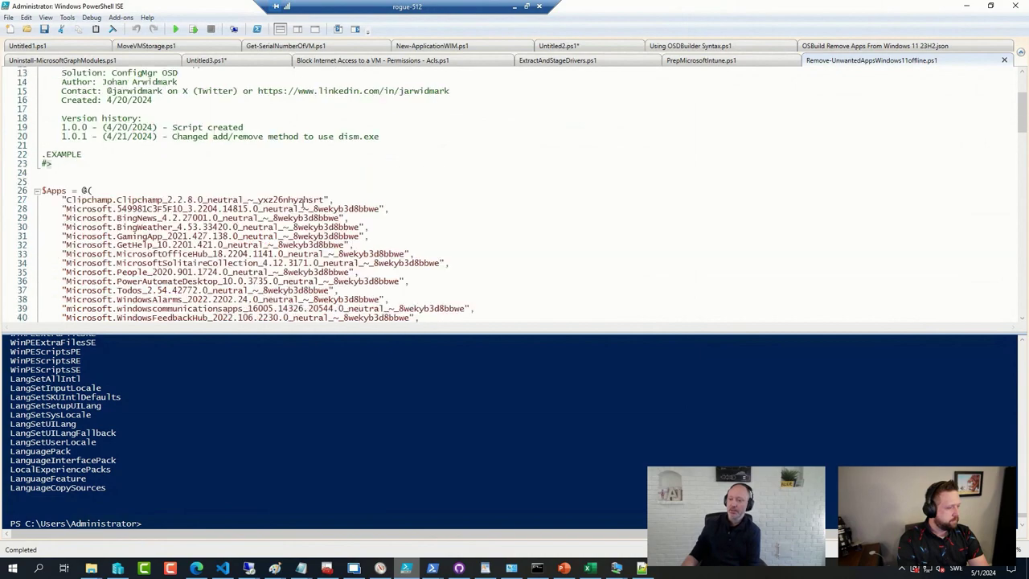
scroll(237, 226, down, 3)
scroll(155, 172, down, 4)
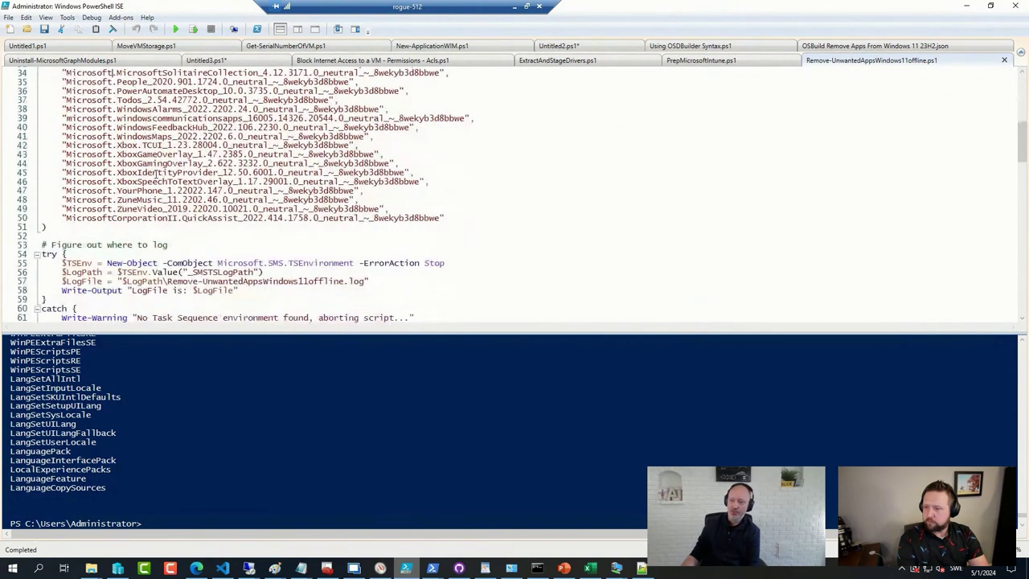
scroll(155, 172, down, 2)
scroll(155, 172, down, 1)
scroll(156, 172, down, 6)
scroll(155, 172, down, 4)
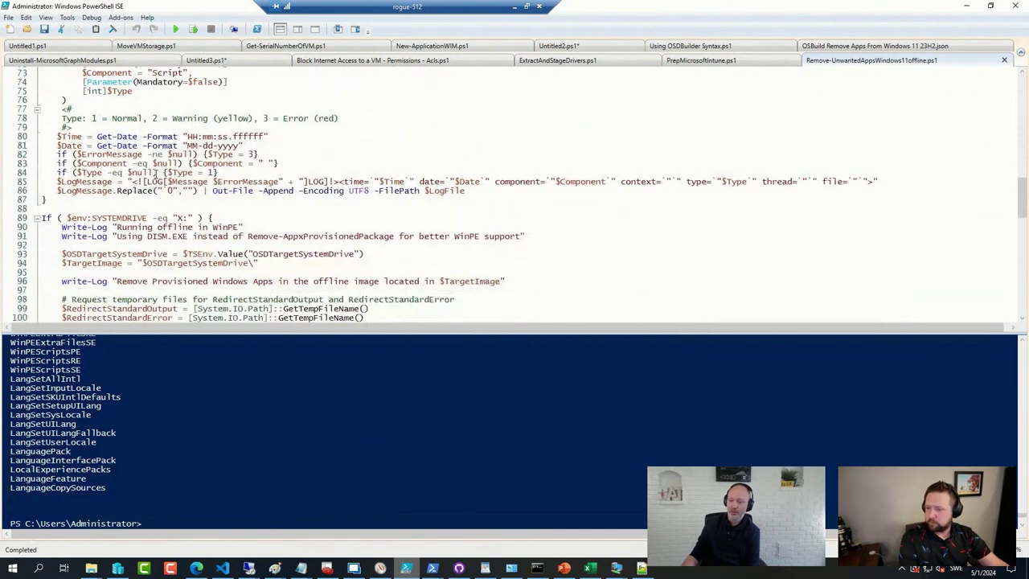
scroll(155, 172, down, 4)
scroll(156, 172, down, 4)
scroll(155, 172, down, 4)
scroll(157, 173, down, 1)
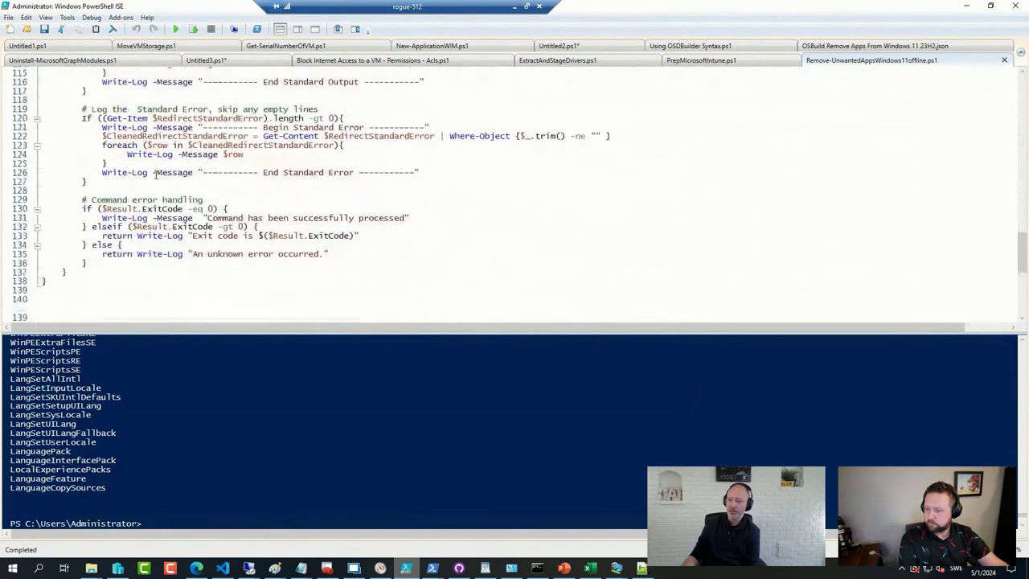
scroll(156, 174, up, 2)
scroll(158, 172, down, 4)
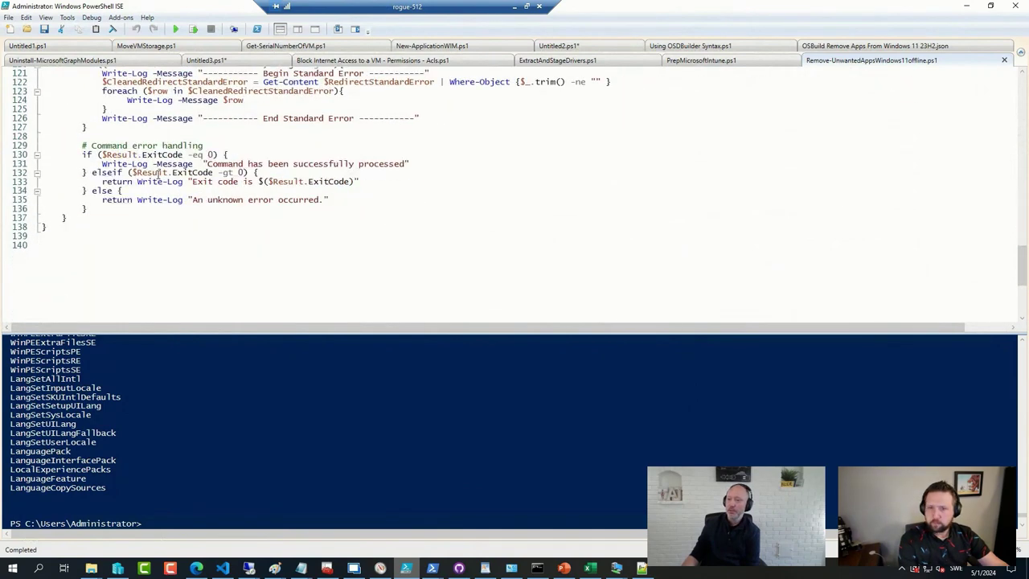
scroll(158, 172, up, 9)
scroll(158, 172, up, 2)
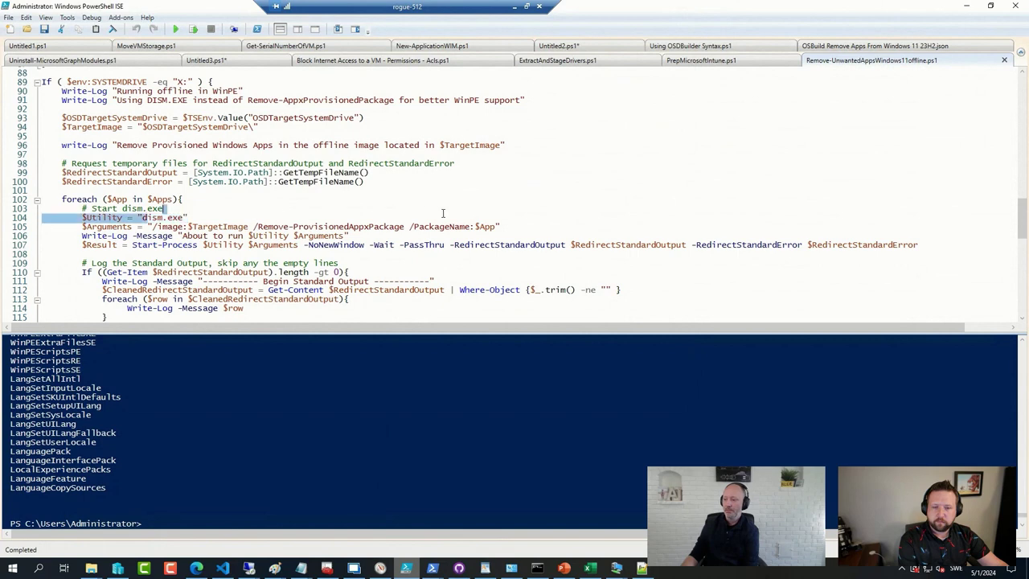
drag(144, 217, 505, 229)
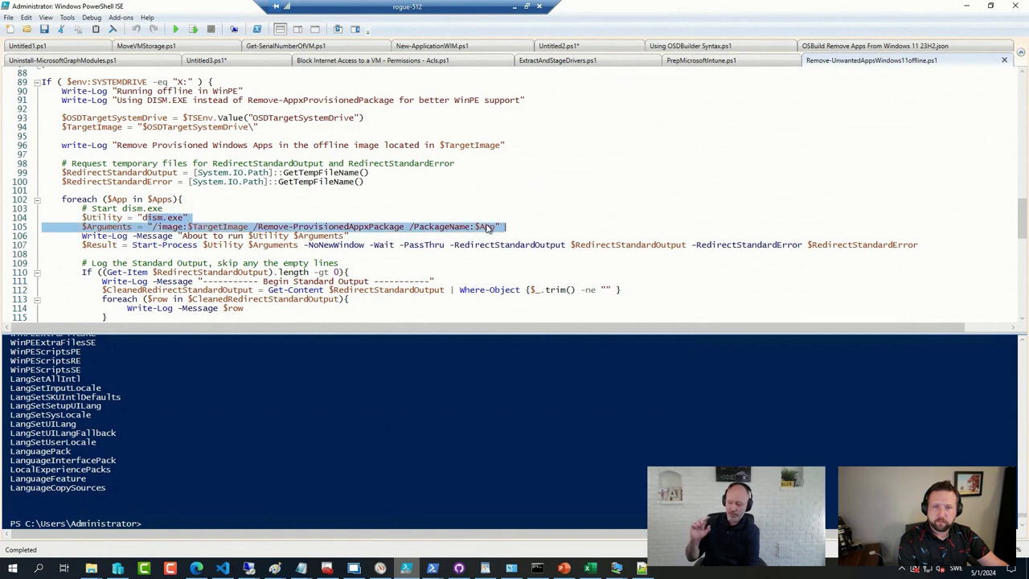
click(355, 569)
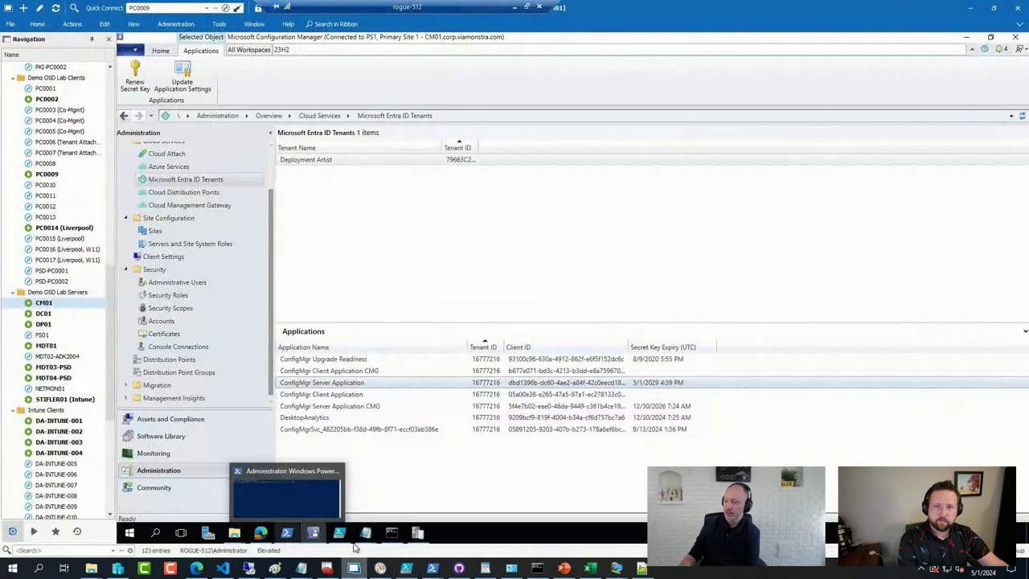
Search task sequences for 'apps' and edit the Removing Apps task sequence
click(169, 436)
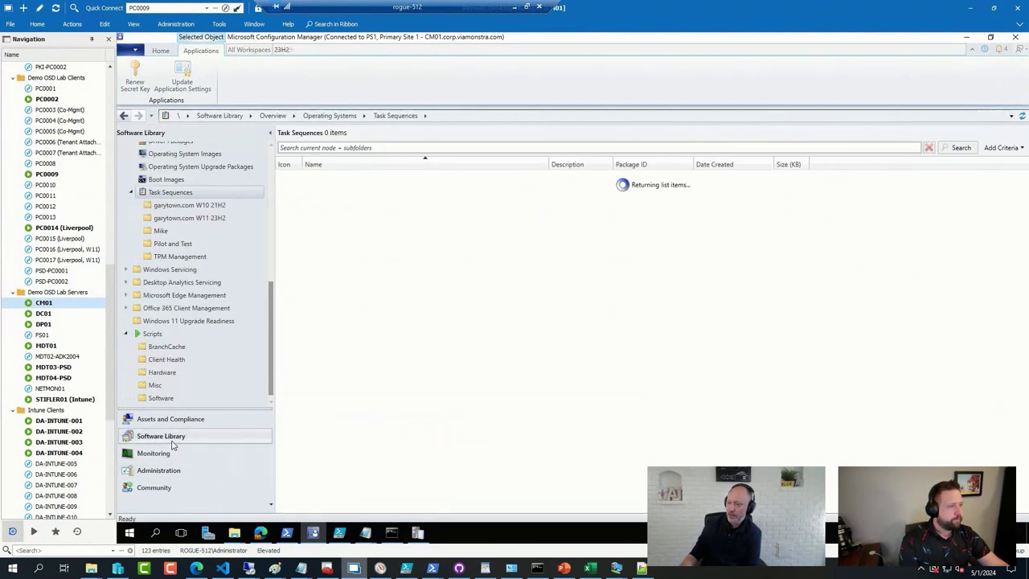
click(342, 148)
text(apps)
key(Return)
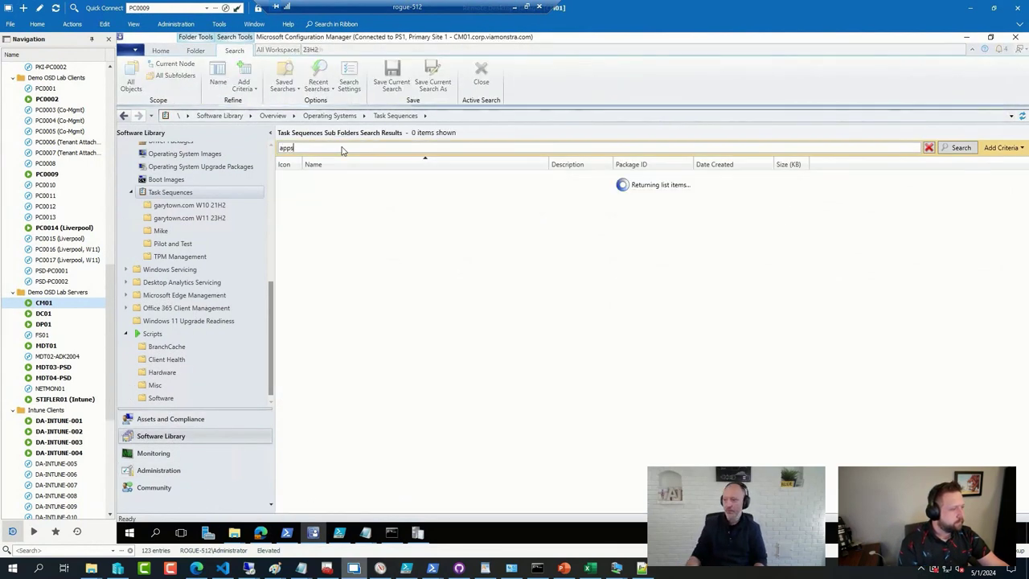
right_click(376, 200)
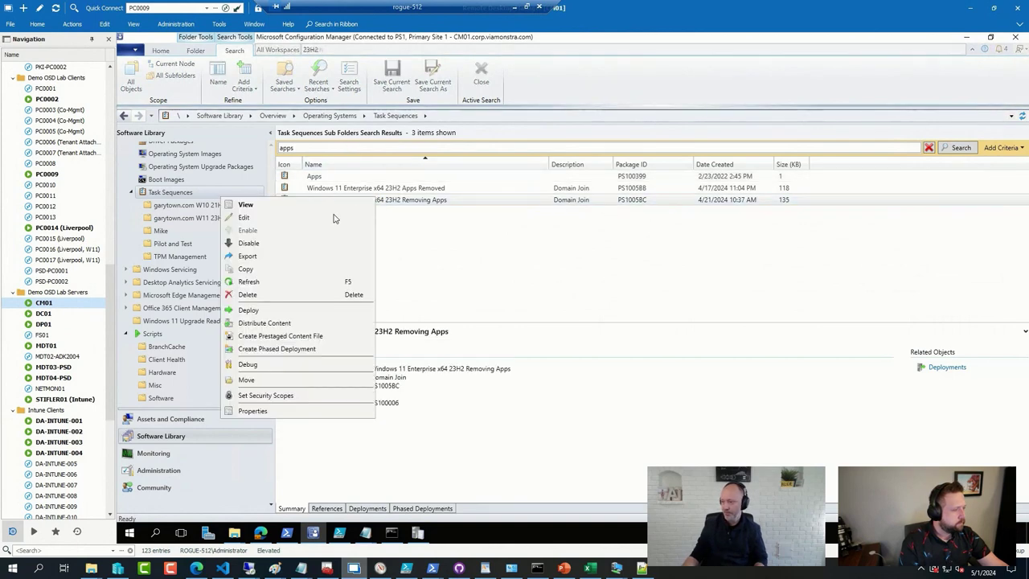
click(466, 249)
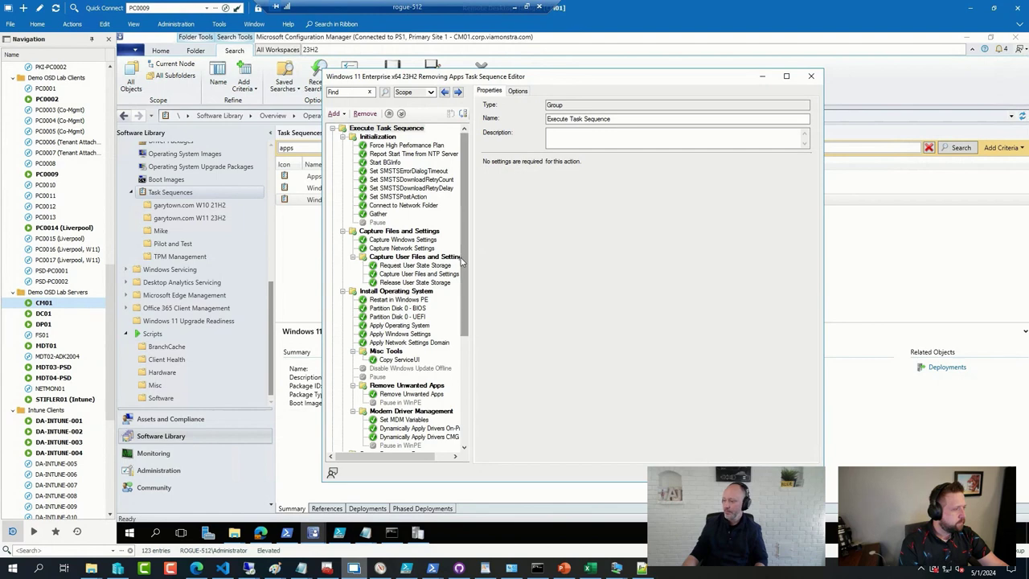
Inspect the Remove Unwanted Apps step's script, then close it and the editor unchanged
scroll(410, 277, down, 2)
scroll(410, 277, down, 2)
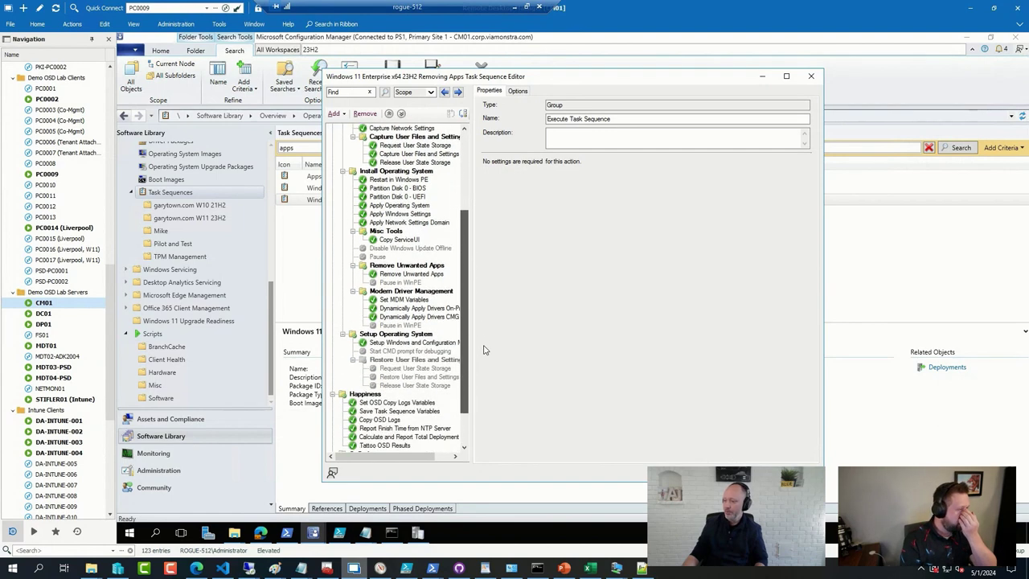
scroll(410, 277, down, 1)
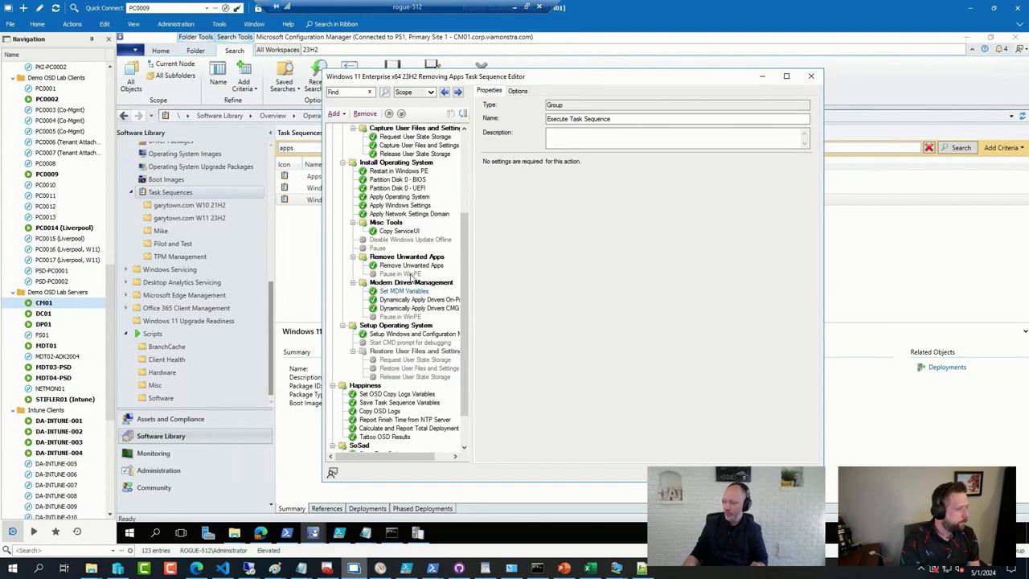
click(411, 265)
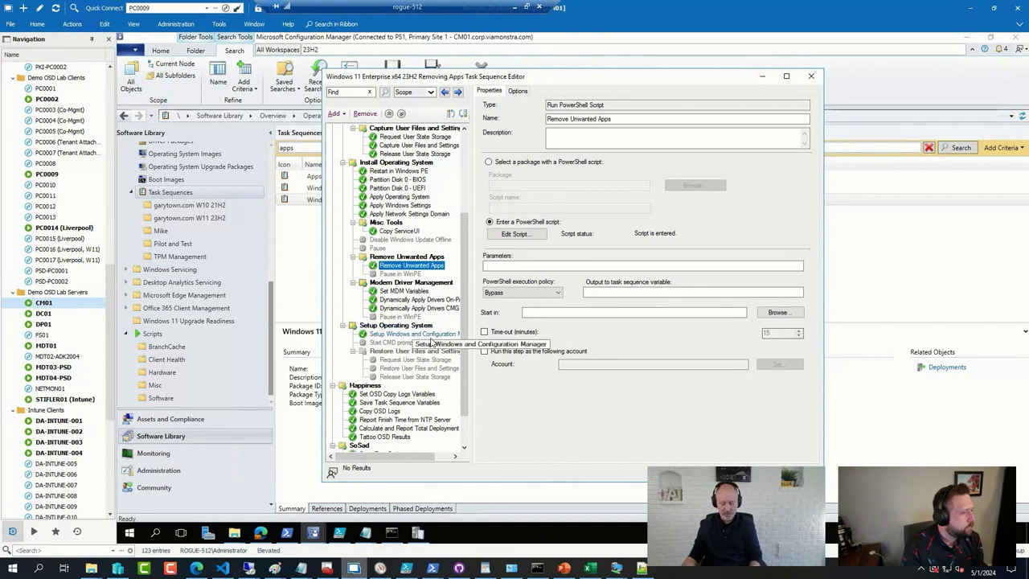
drag(447, 333, 491, 332)
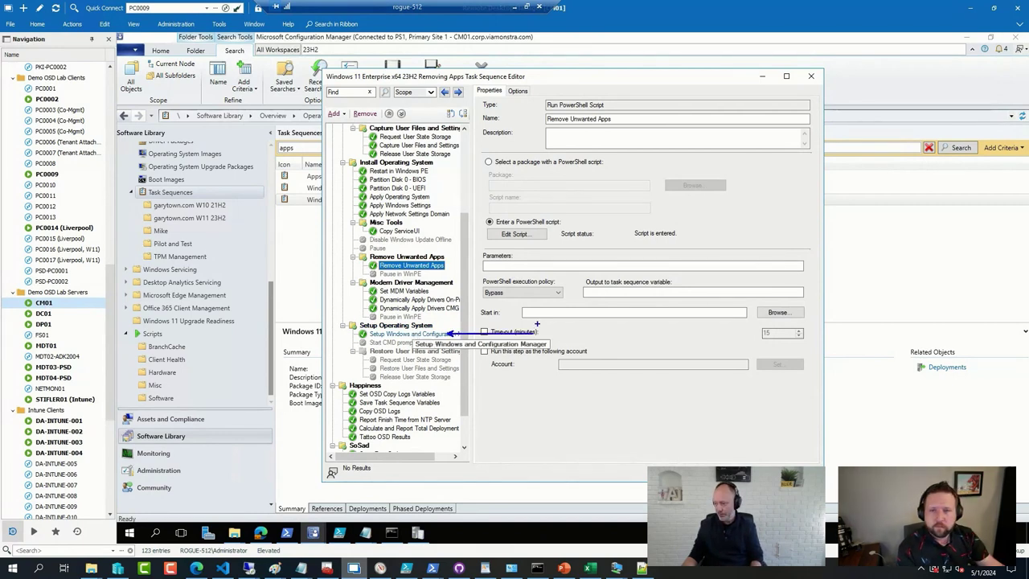
click(518, 233)
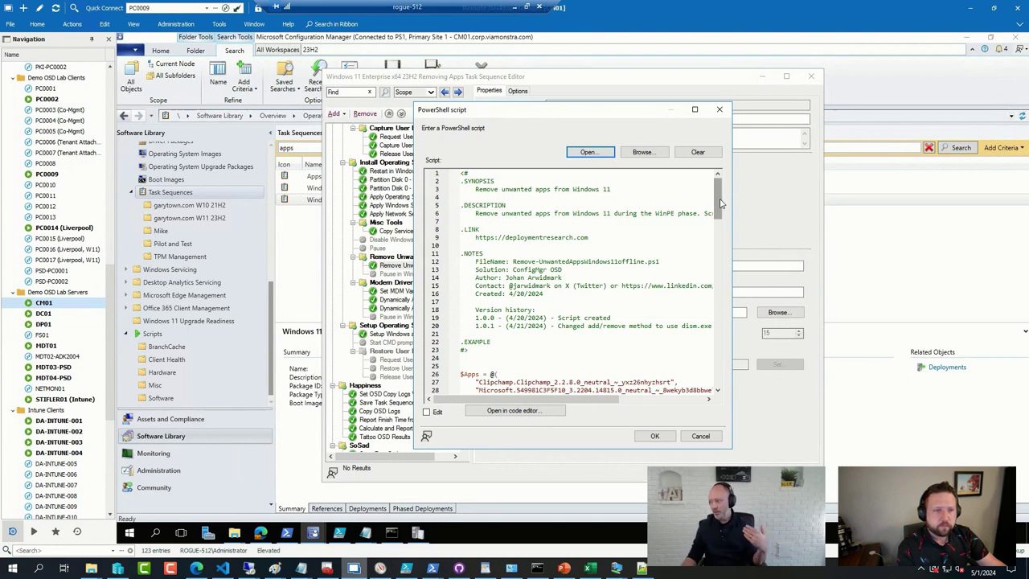
drag(721, 200, 726, 243)
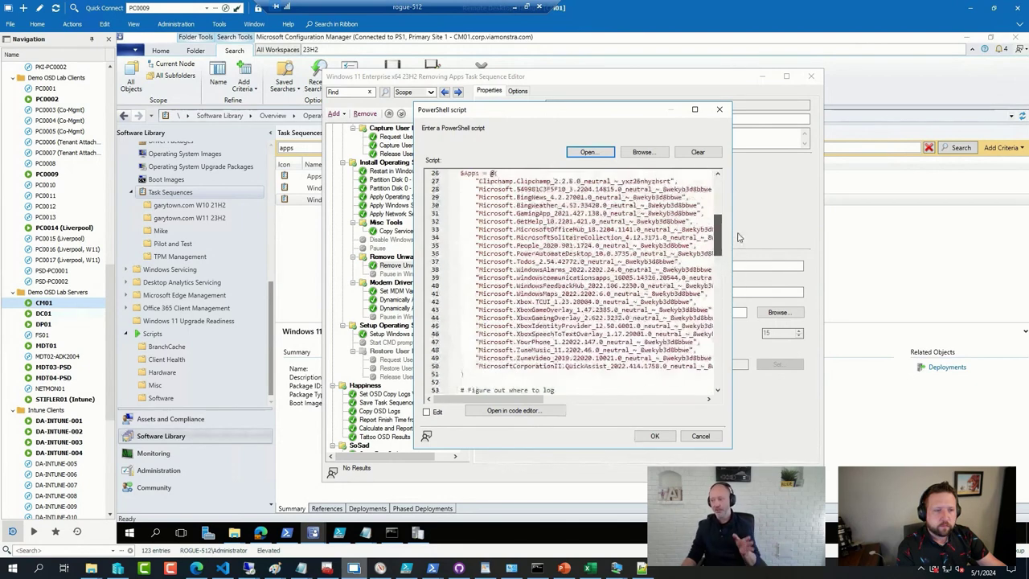
click(697, 438)
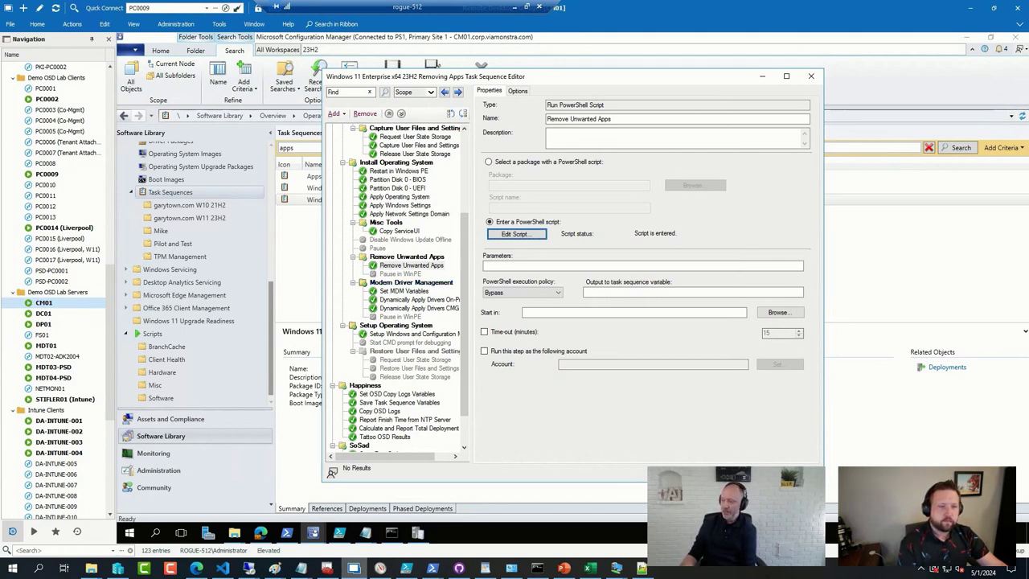
key(Escape)
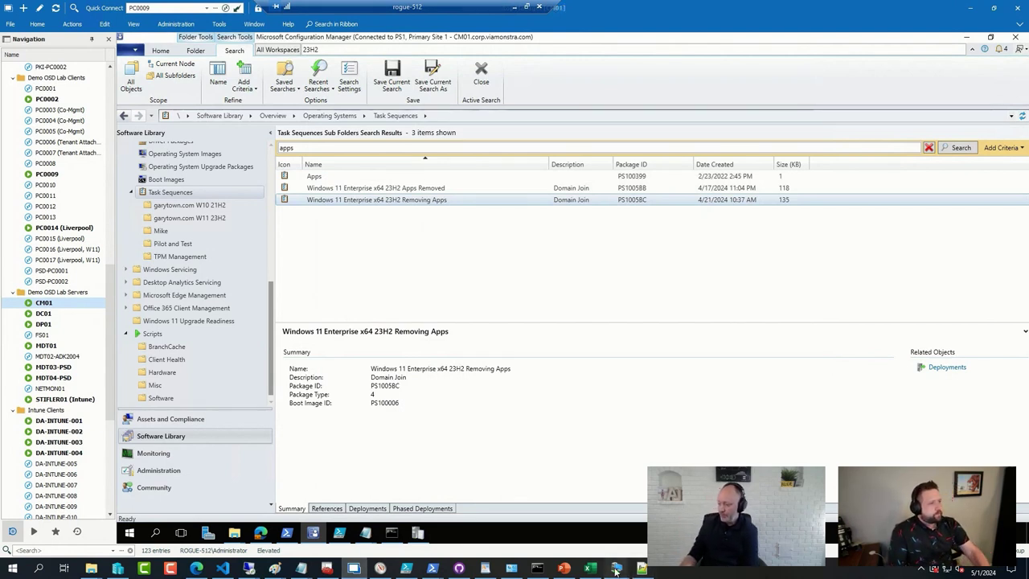
mouse_move(616, 569)
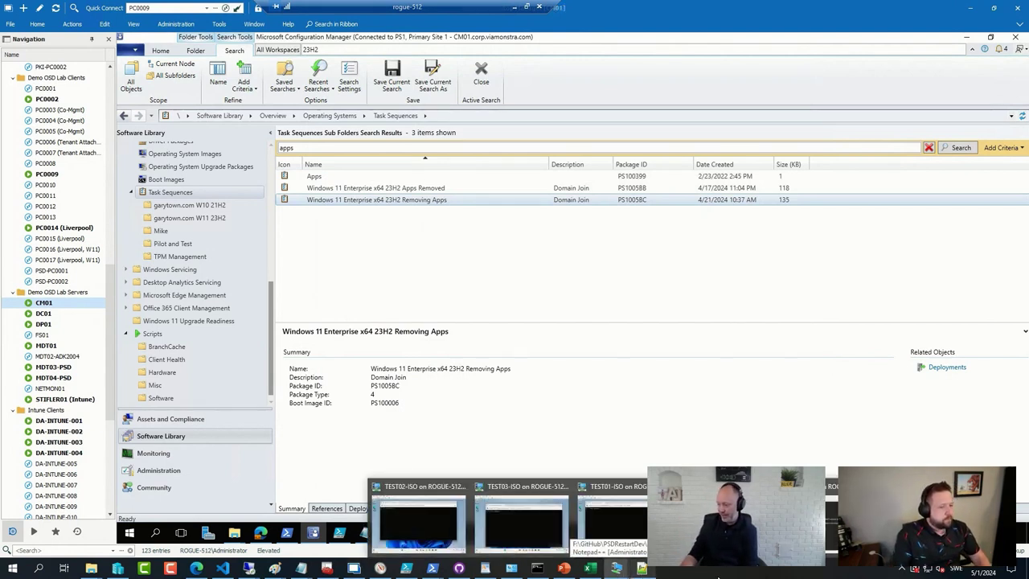
On TEST01-ISO, confirm Windows 11 23H2 via winver and count provisioned app packages (47)
click(624, 490)
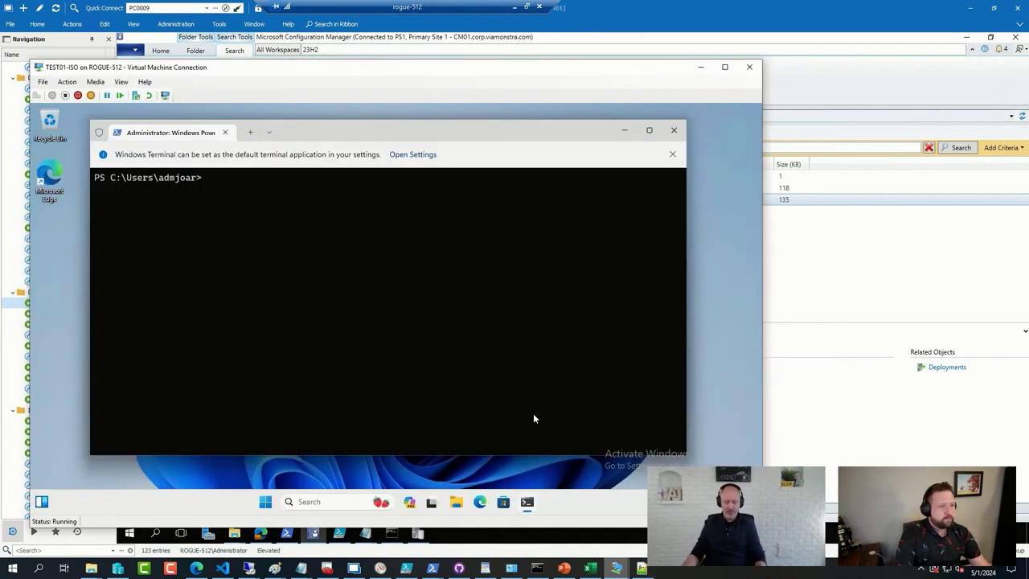
key(super+r)
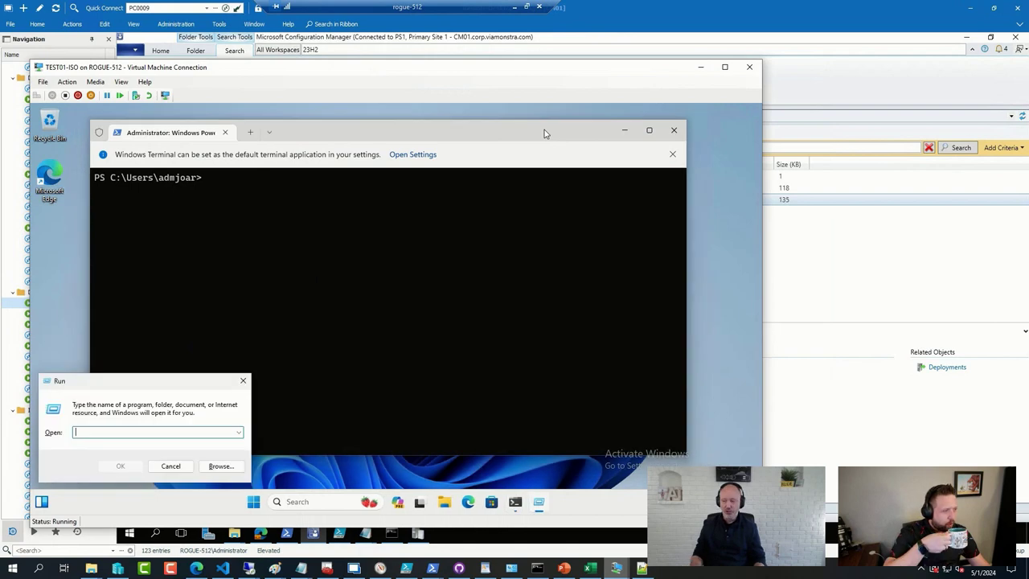
text(winver)
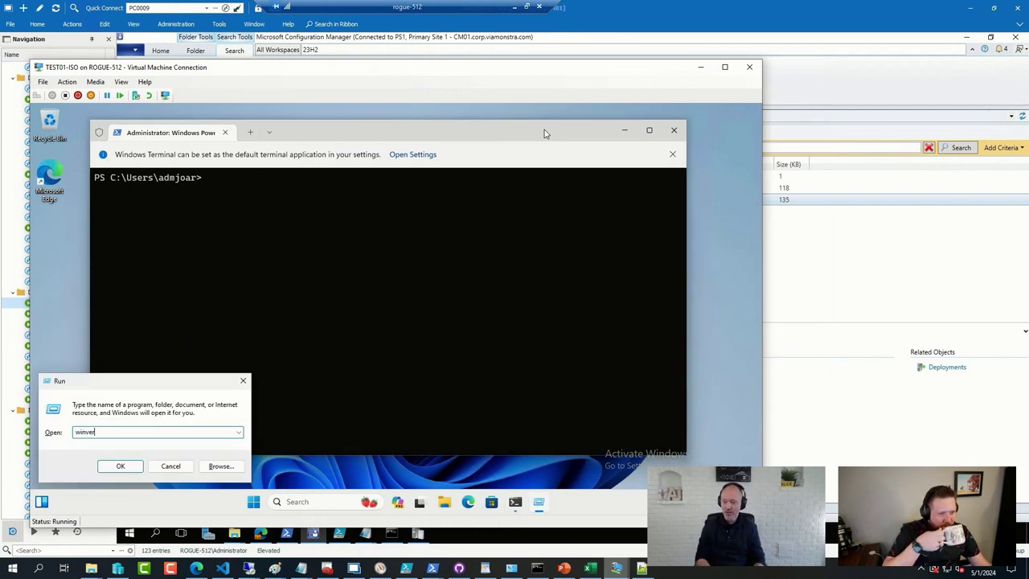
key(Return)
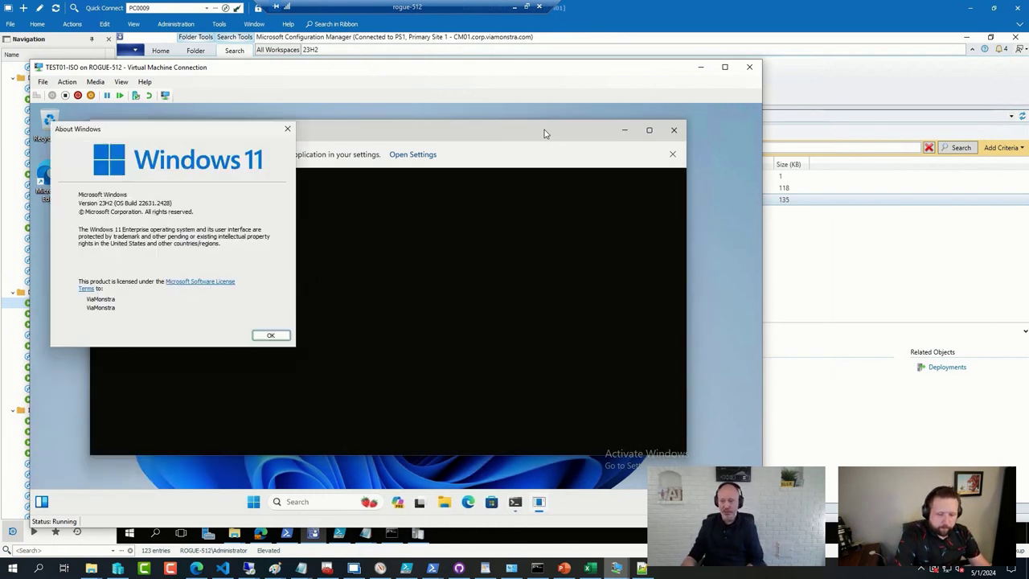
click(287, 130)
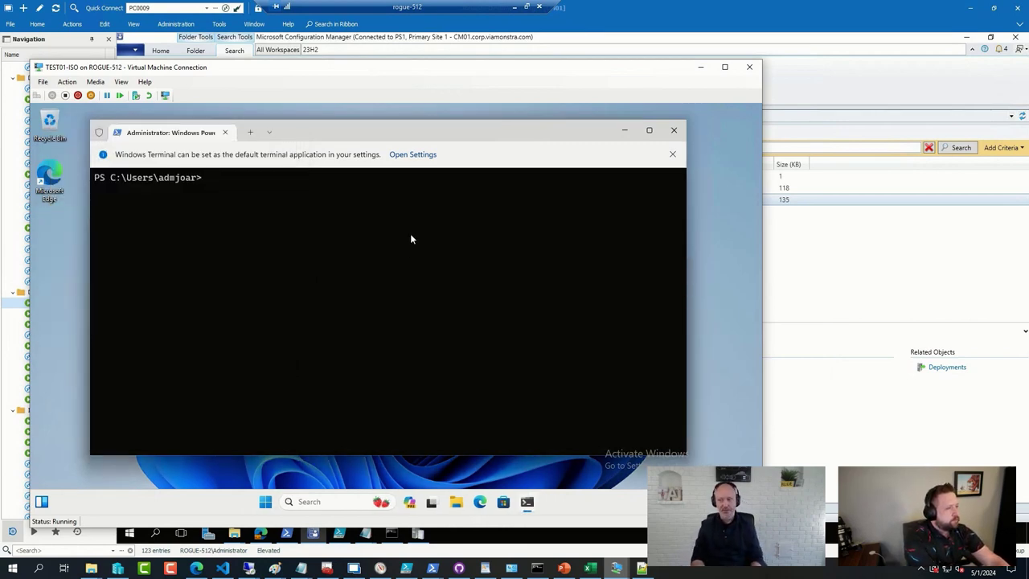
click(388, 177)
text(cls)
key(Up)
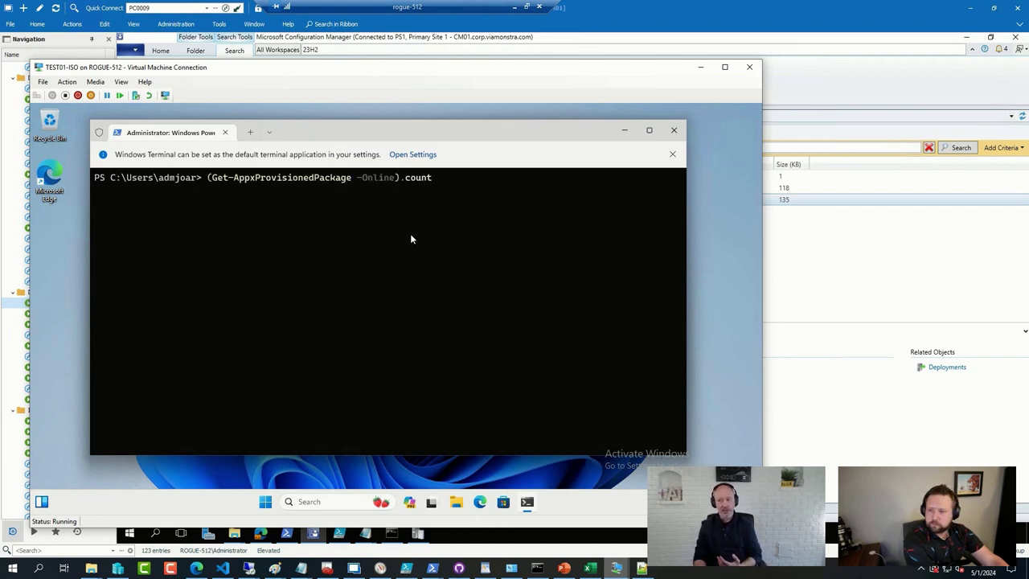
key(Return)
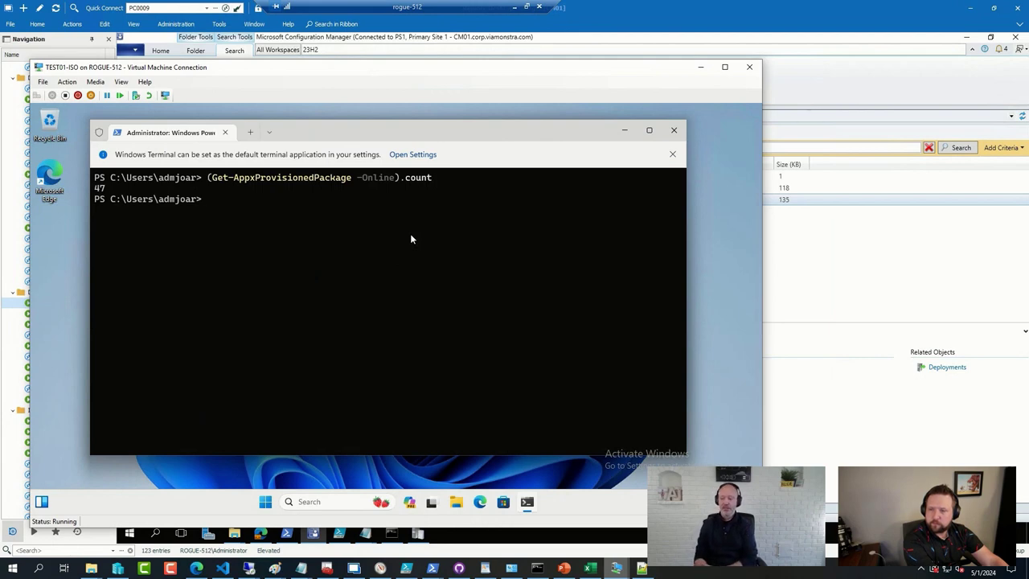
mouse_move(616, 568)
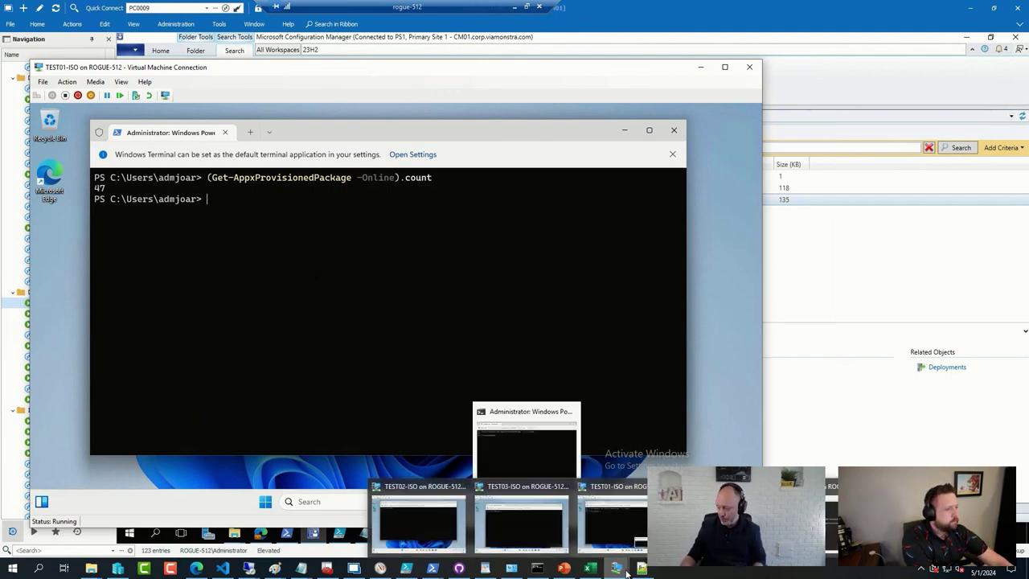
On TEST02-ISO, rerun the provisioned package count, which reports 23 packages
click(438, 510)
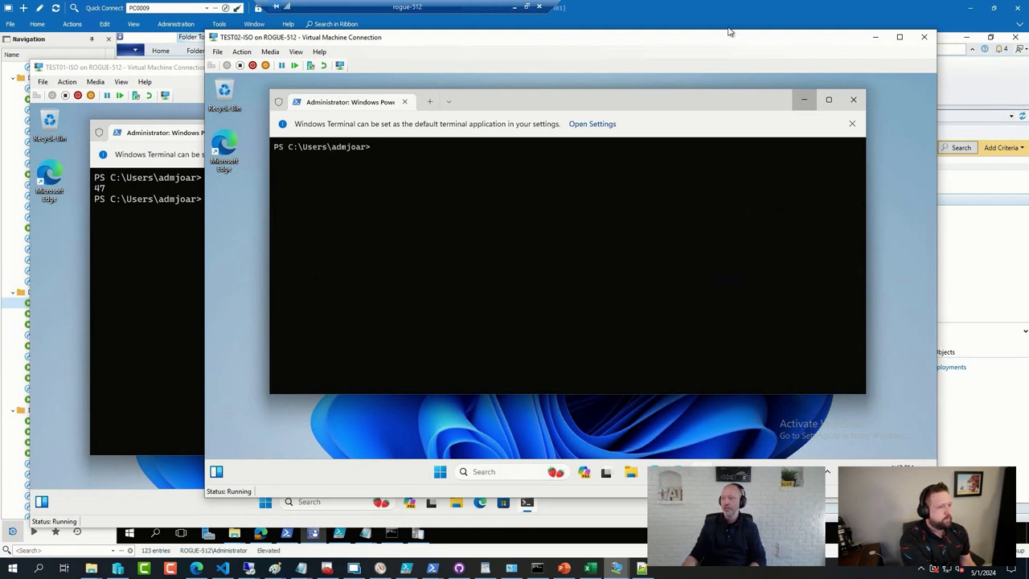
text(ping 8.8.8.8)
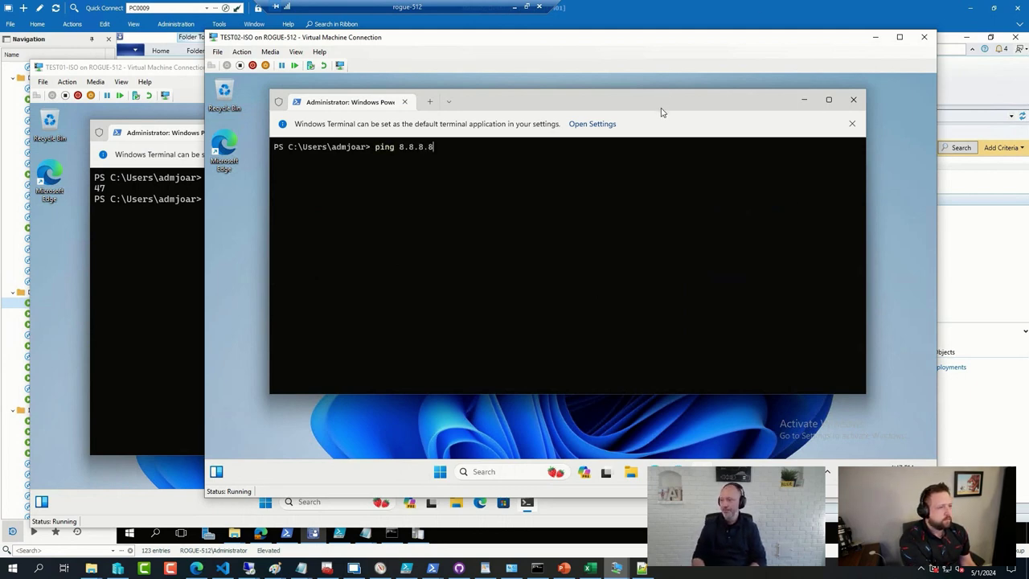
key(Up)
key(Return)
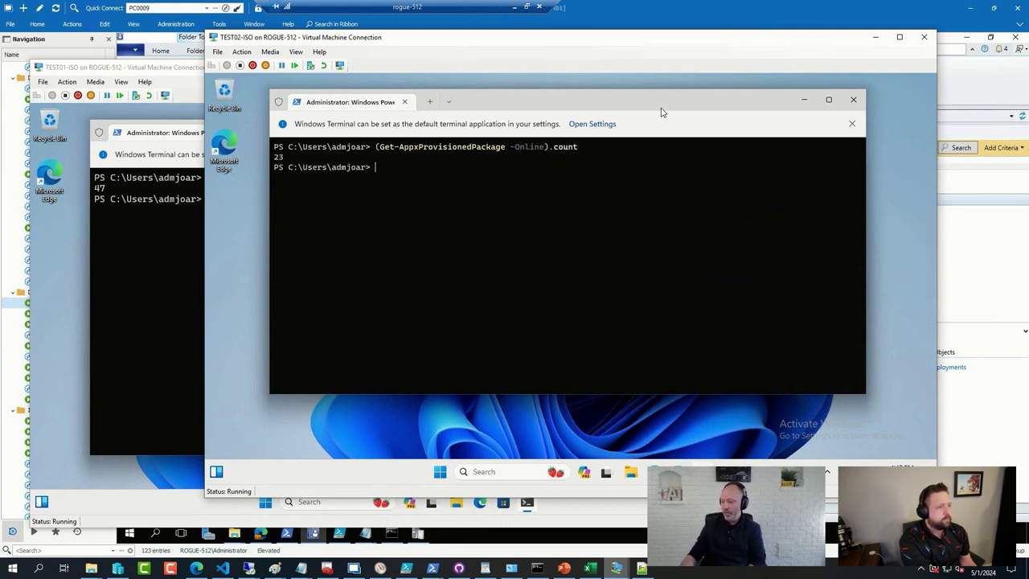
click(617, 567)
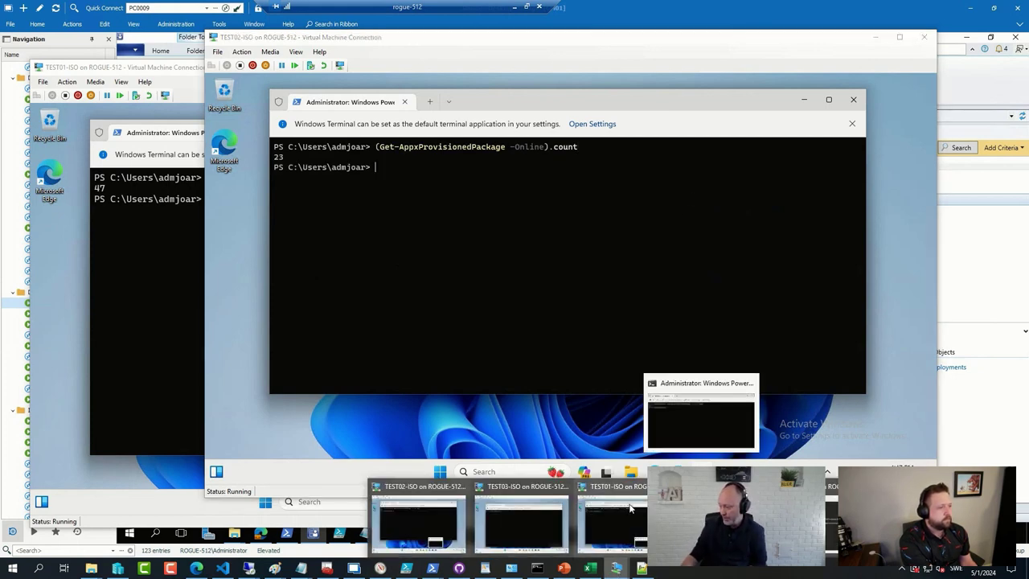
On TEST03-ISO, rerun the provisioned package count, also reporting 23 packages
click(518, 502)
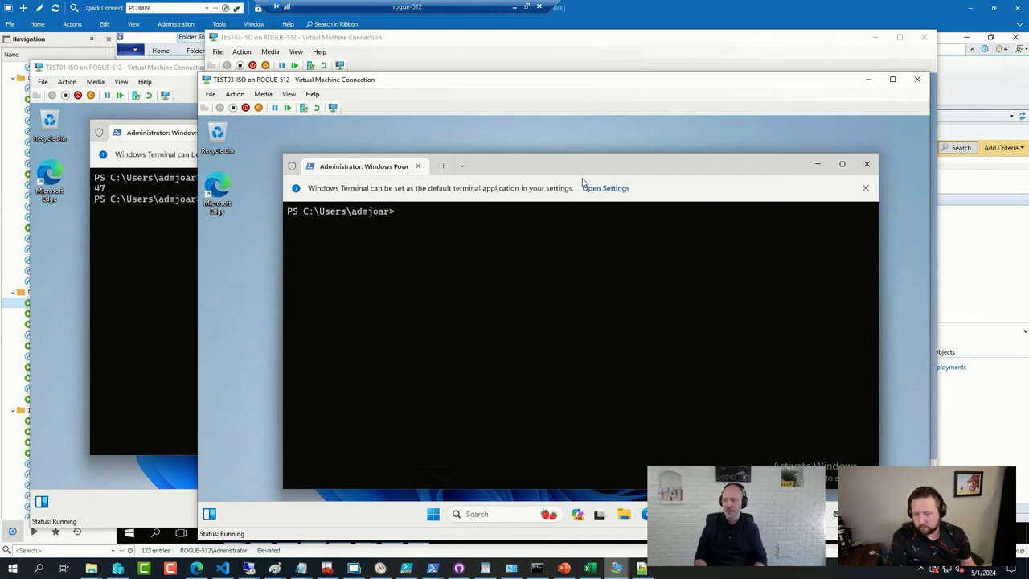
text(ping 8.8.8.8)
key(Up)
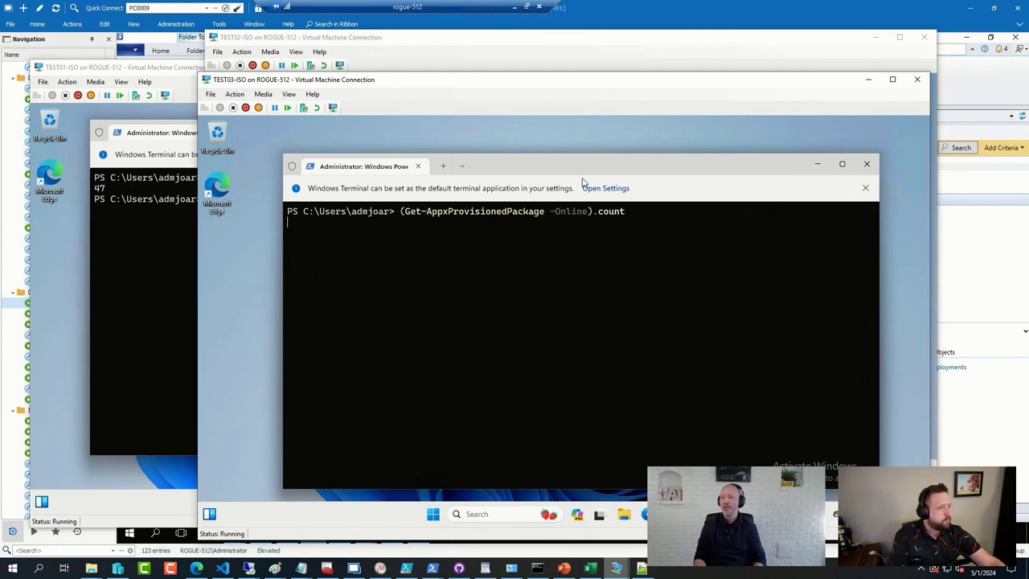
key(Return)
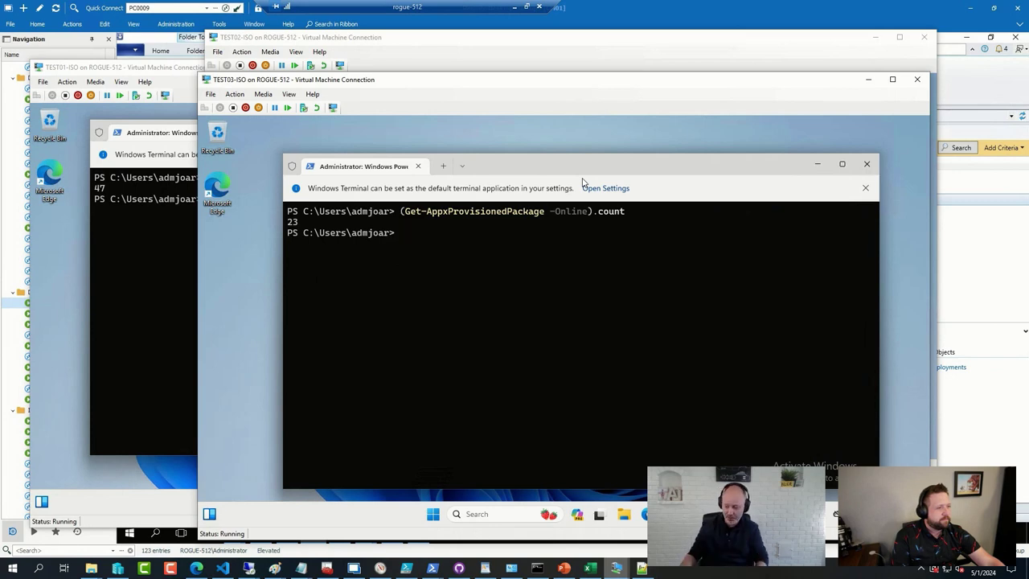
On 2pintsoftware.com, search 'lies' and open the Lies, Damned Lies, and Statistics article
click(196, 567)
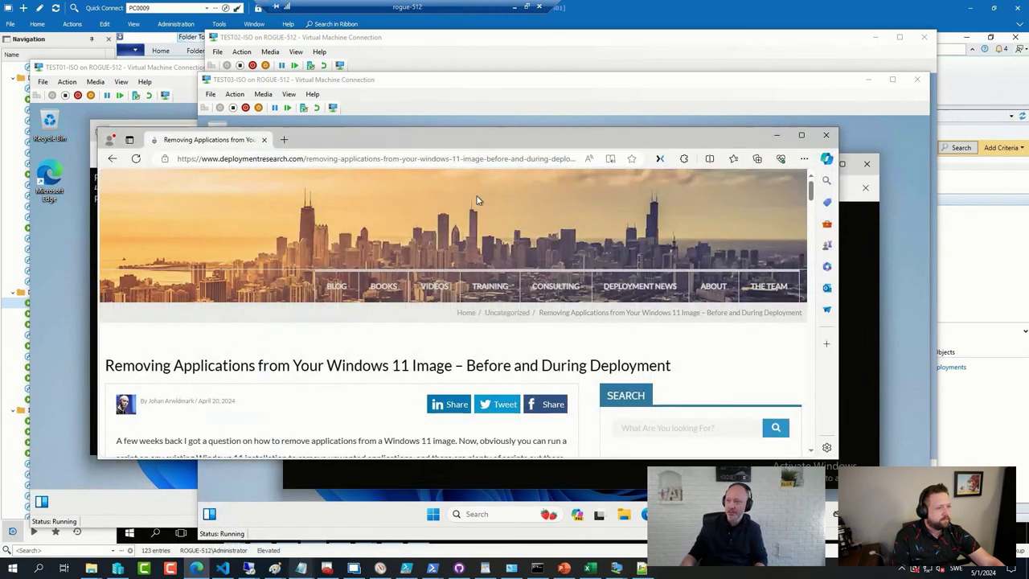
click(287, 140)
text(2pintsoftware.com)
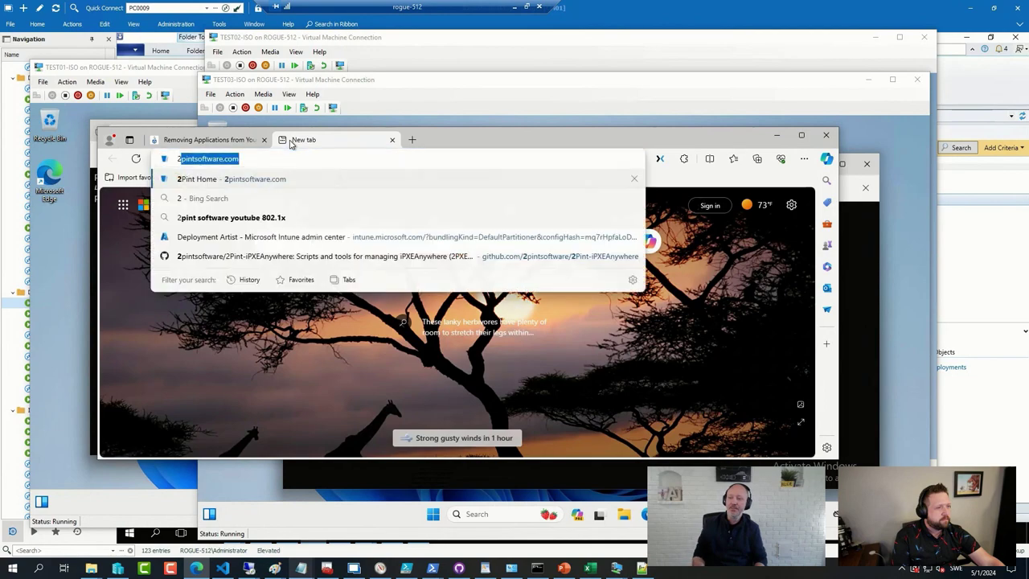
key(Return)
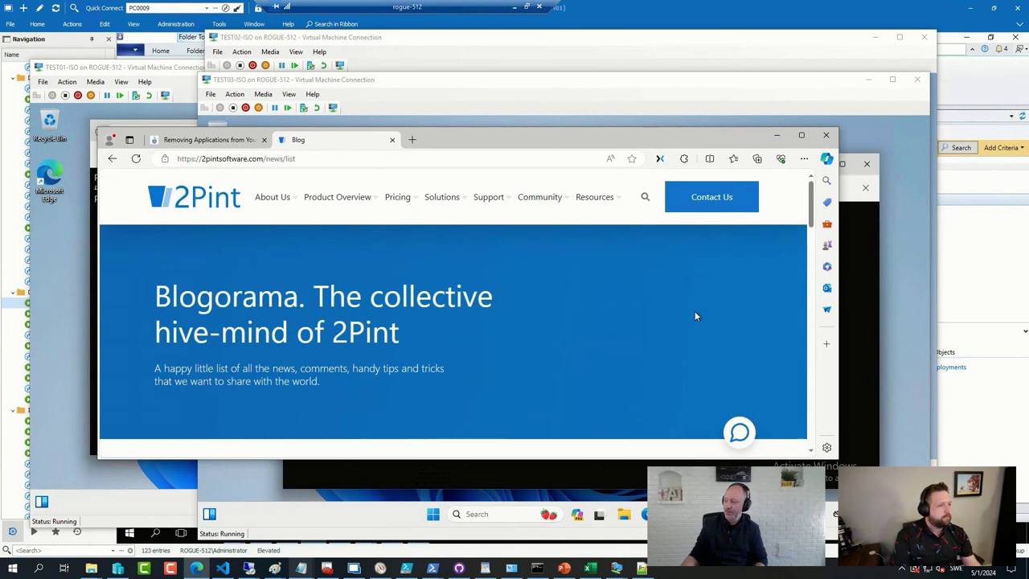
scroll(579, 305, down, 3)
click(639, 339)
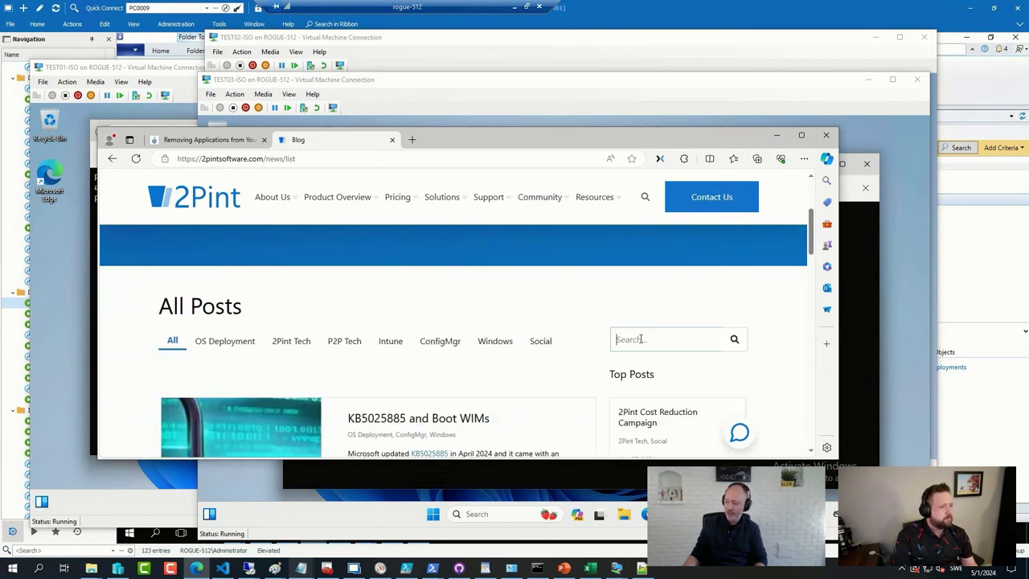
text(lies)
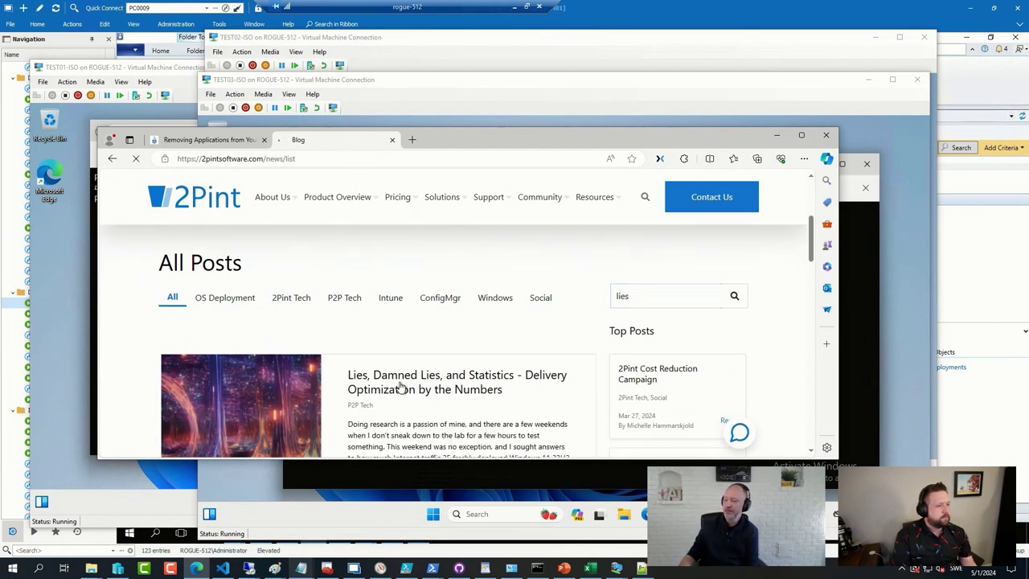
click(397, 384)
Review Test #1 results, underlining the 69K TCP Connections figure, and briefly compare the VM terminal
scroll(397, 383, down, 2)
scroll(392, 379, down, 1)
scroll(388, 376, down, 2)
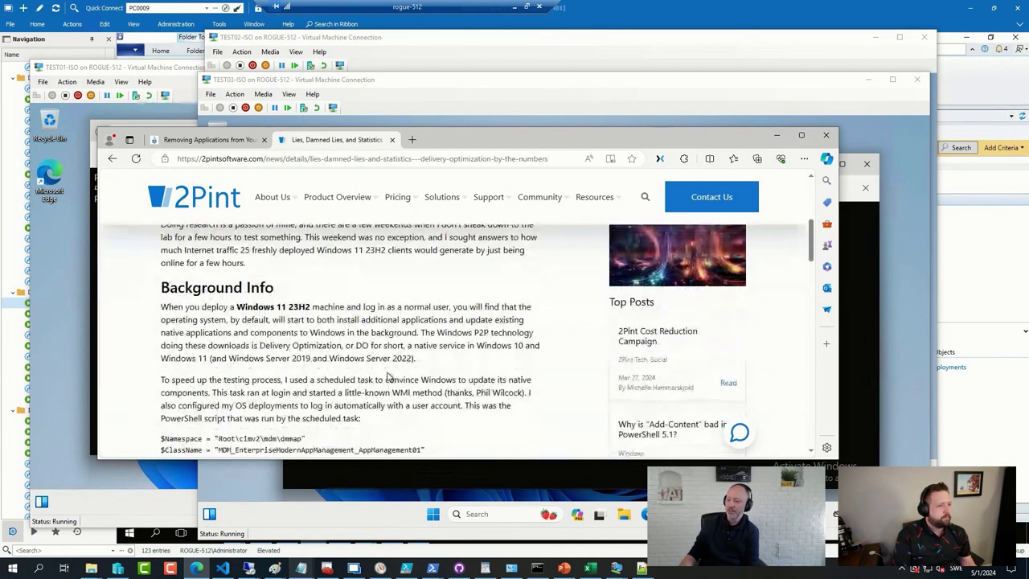
scroll(388, 376, down, 1)
scroll(388, 377, down, 2)
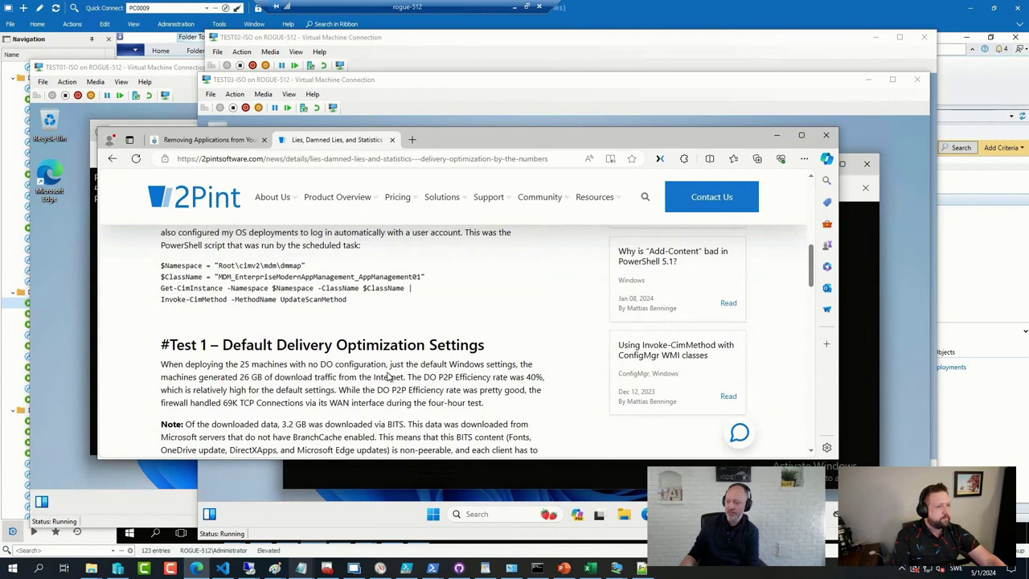
scroll(388, 376, down, 1)
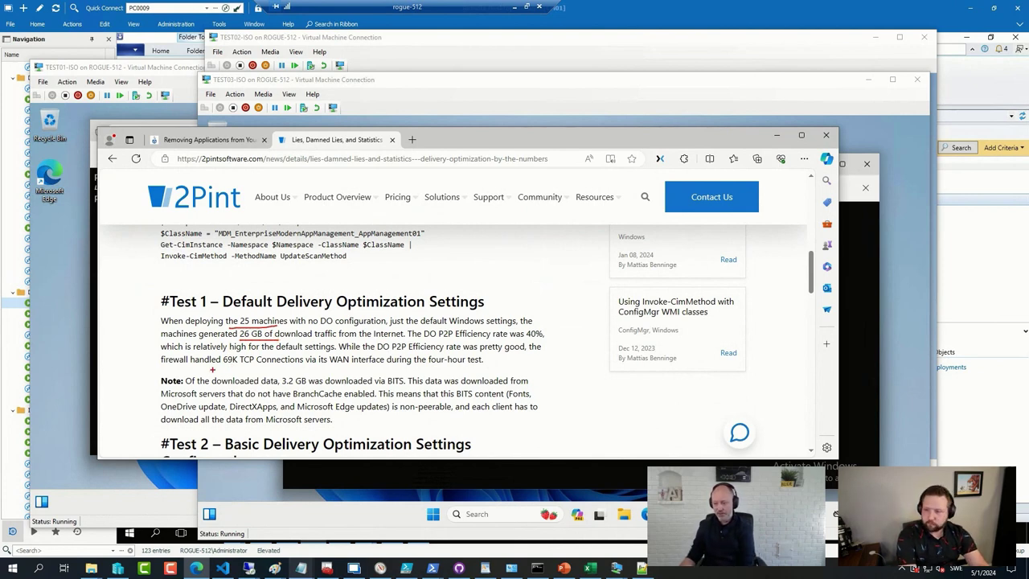
drag(212, 368, 303, 365)
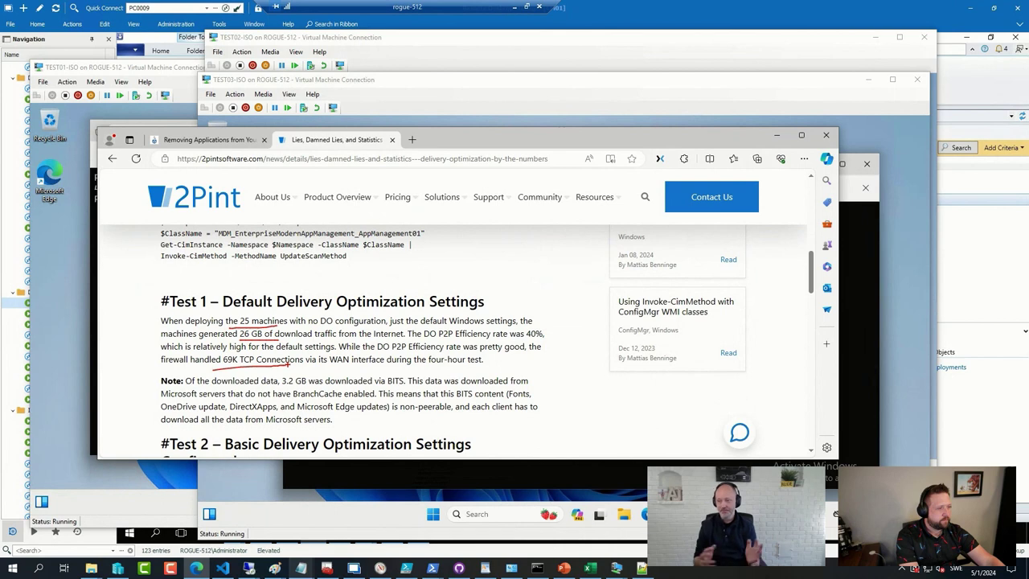
key(Escape)
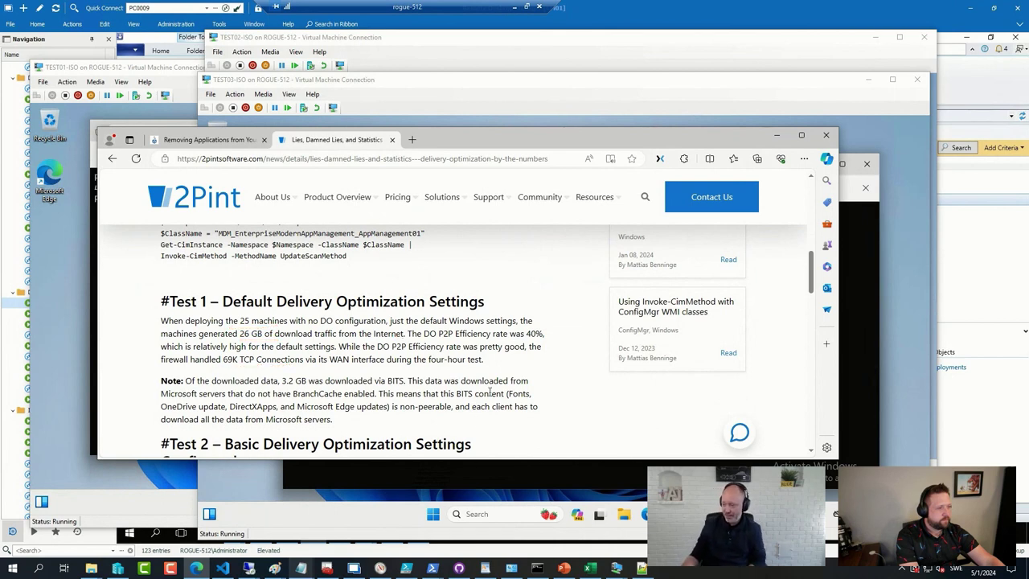
click(778, 135)
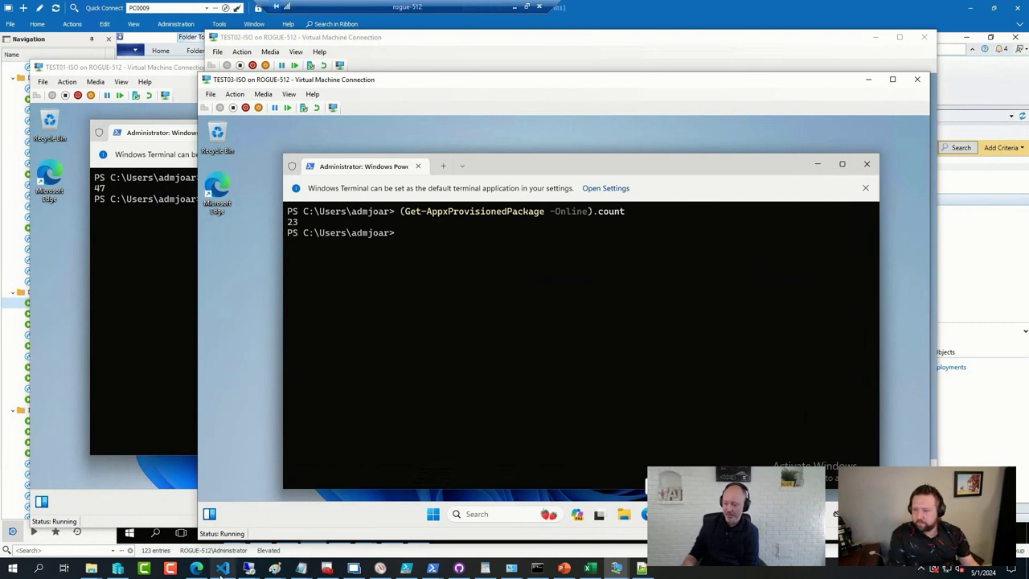
click(196, 568)
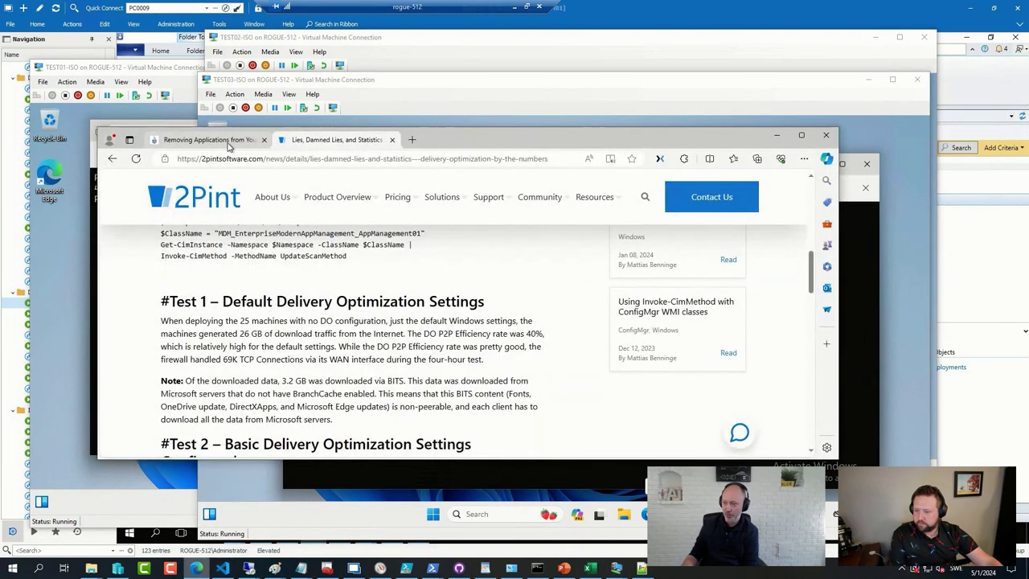
Read deploymentresearch.com's Windows 11 for ARM64 article, highlighting X13s, then return to ConfigMgr
click(248, 157)
text(de)
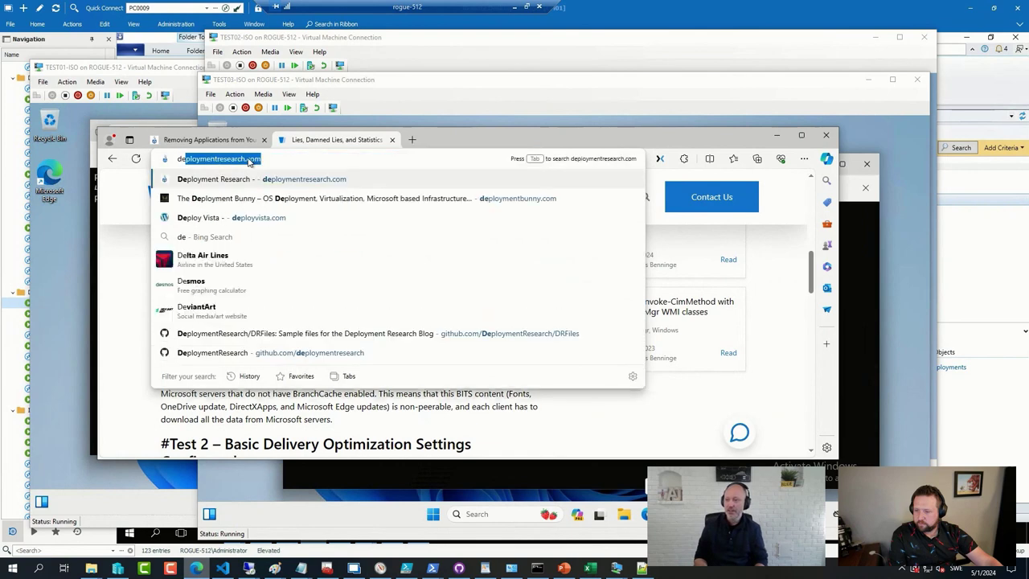
key(Return)
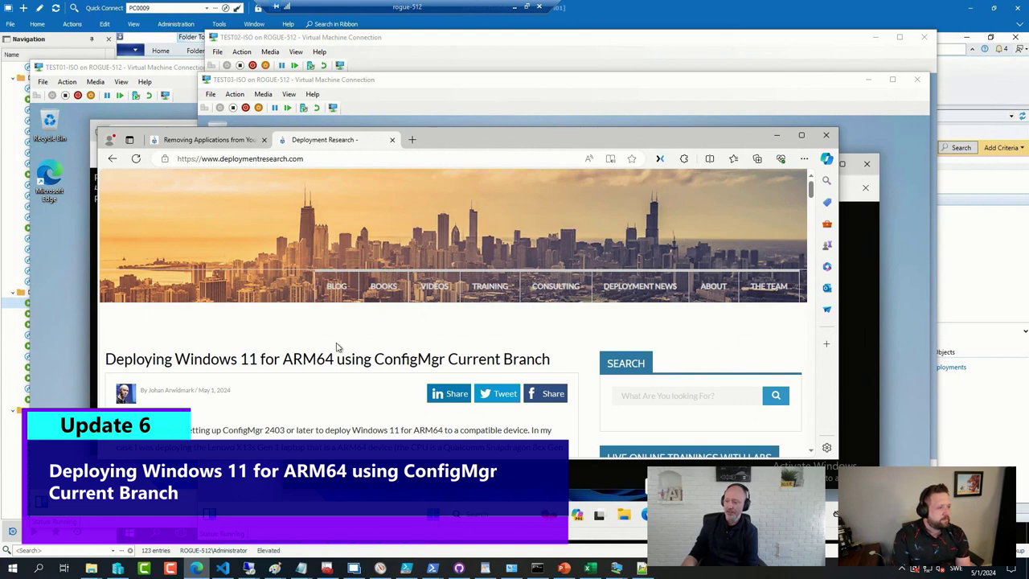
click(326, 363)
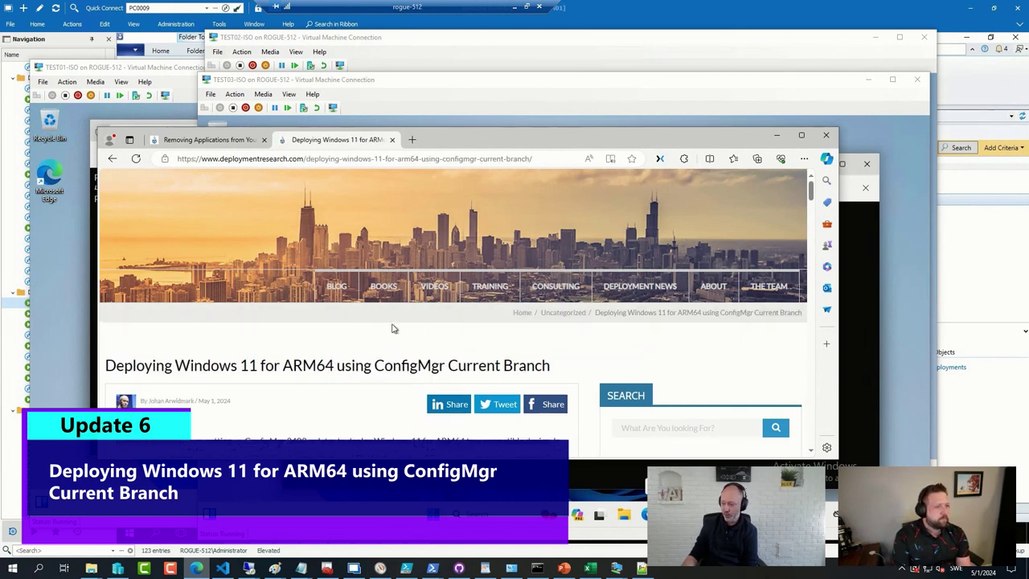
scroll(376, 319, down, 1)
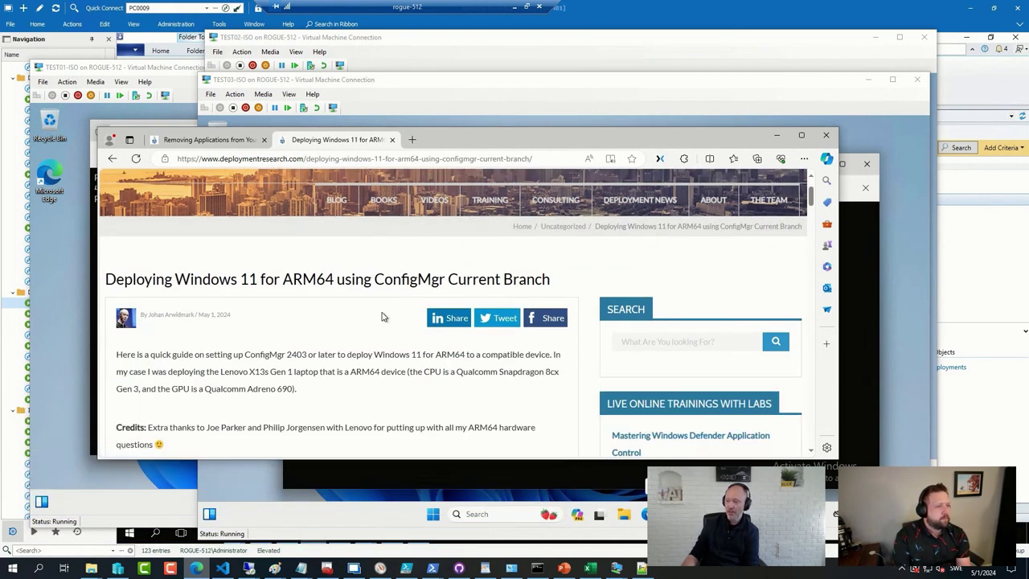
double_click(259, 371)
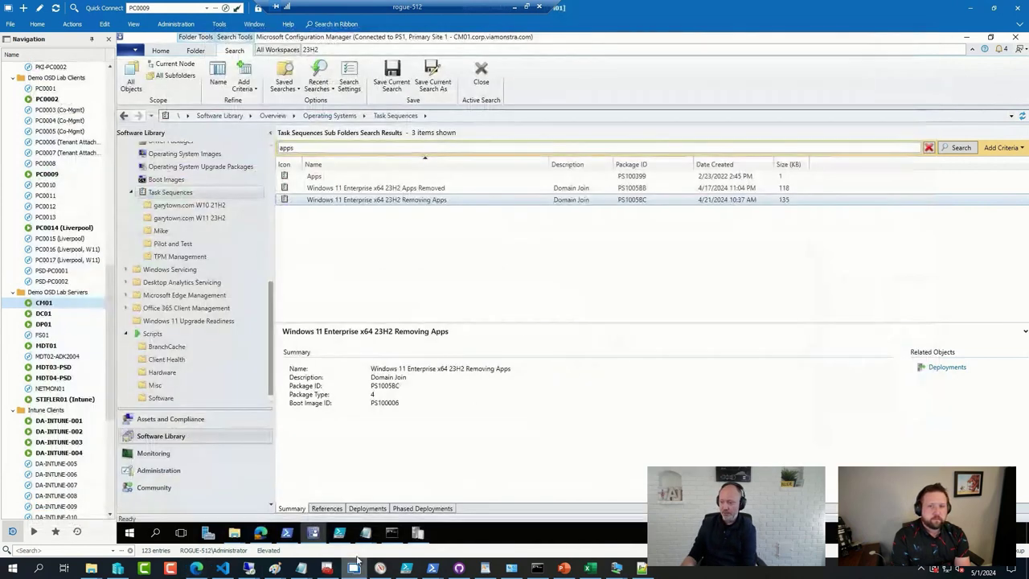
click(353, 568)
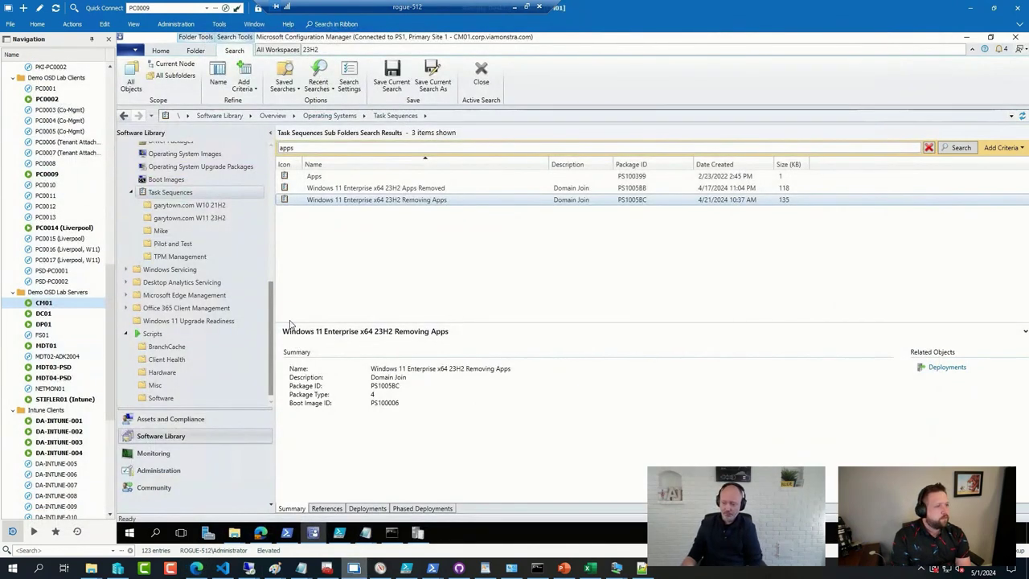
Confirm Configuration Manager 2403 is installed in Updates and Servicing, then return to Task Sequences
click(169, 470)
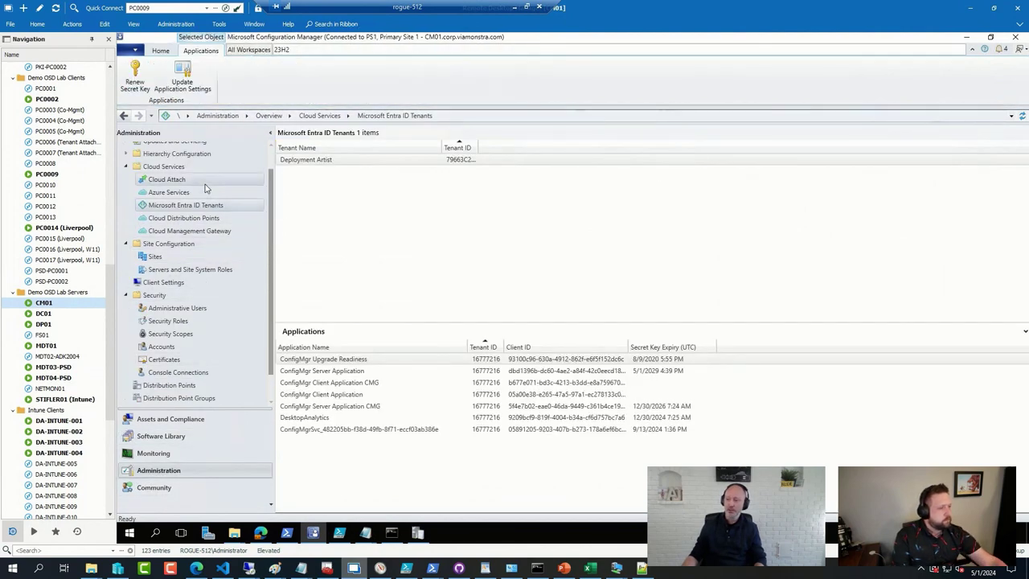
scroll(161, 192, up, 1)
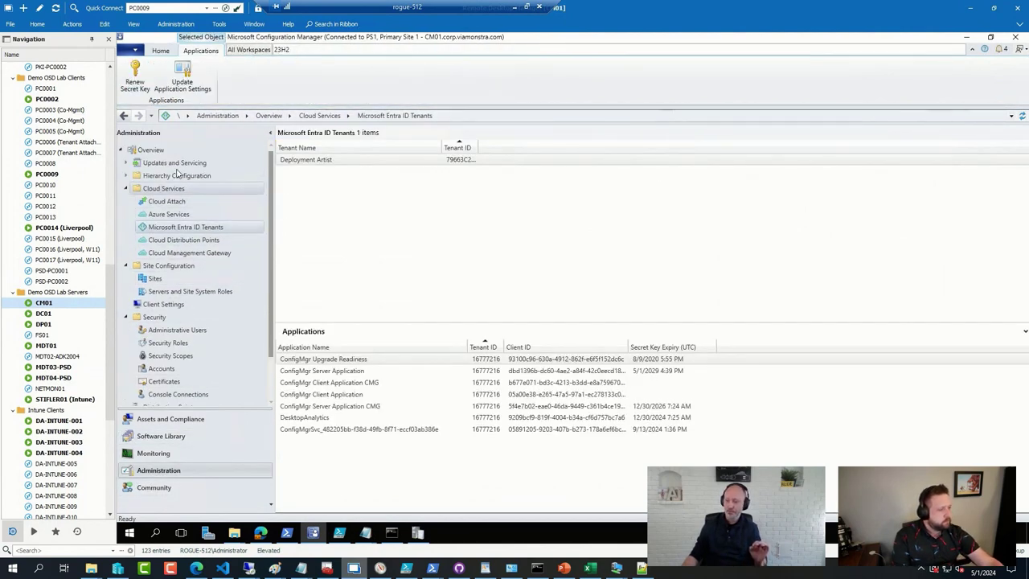
click(222, 164)
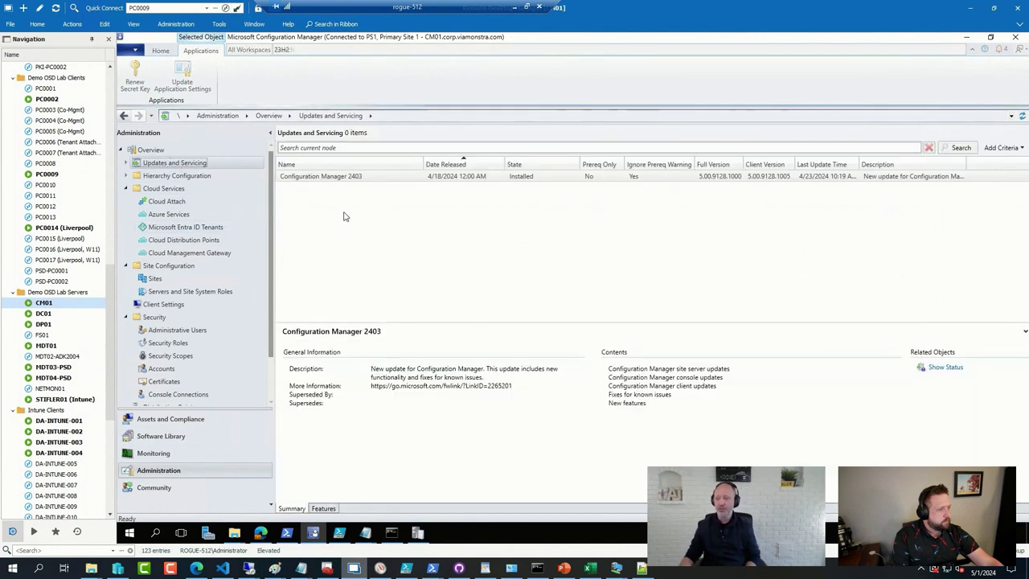
click(382, 181)
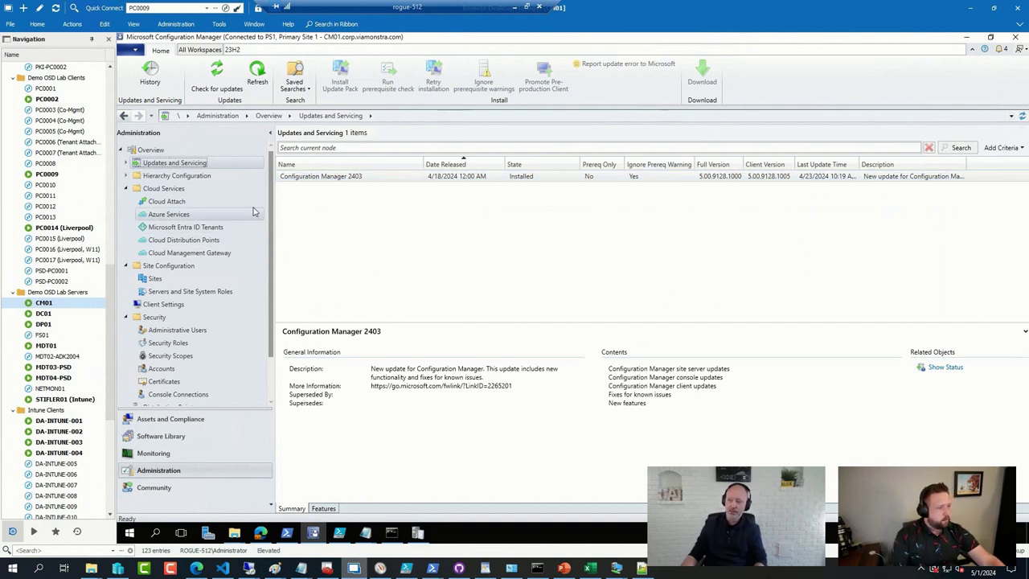
click(175, 435)
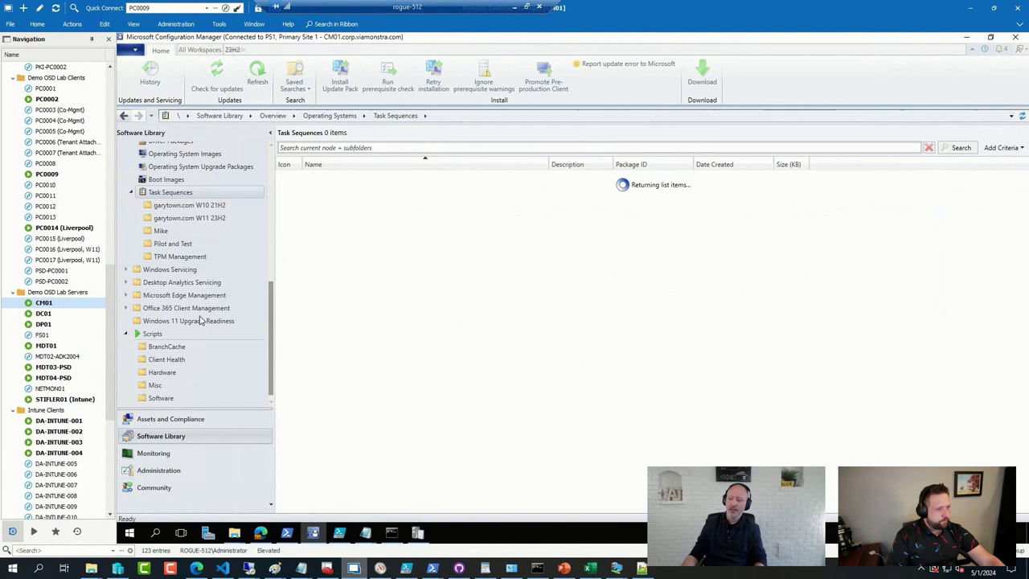
Open Properties for the Zero Touch WinPE 11 arm64 boot image under Boot Images
click(166, 179)
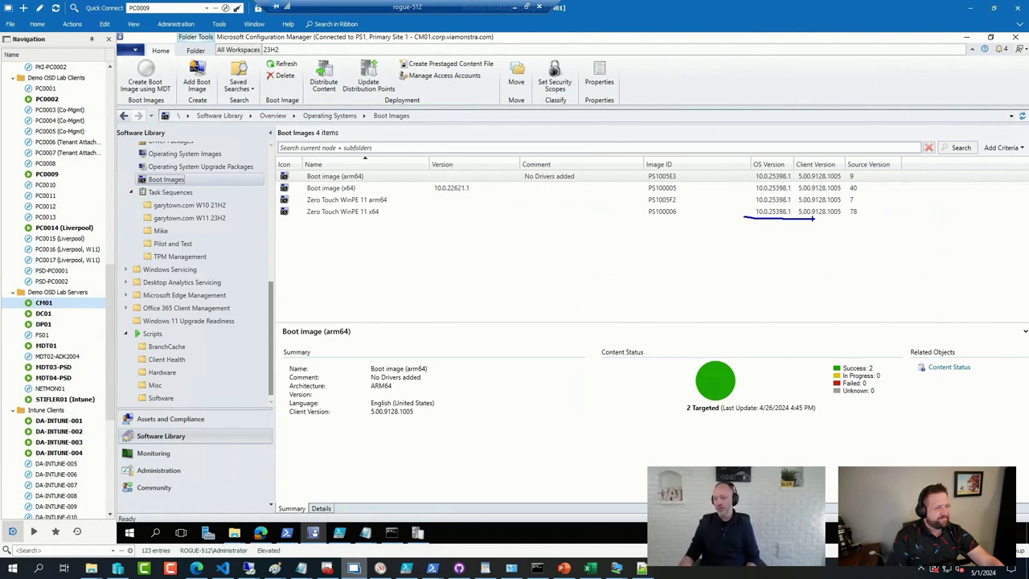
key(Escape)
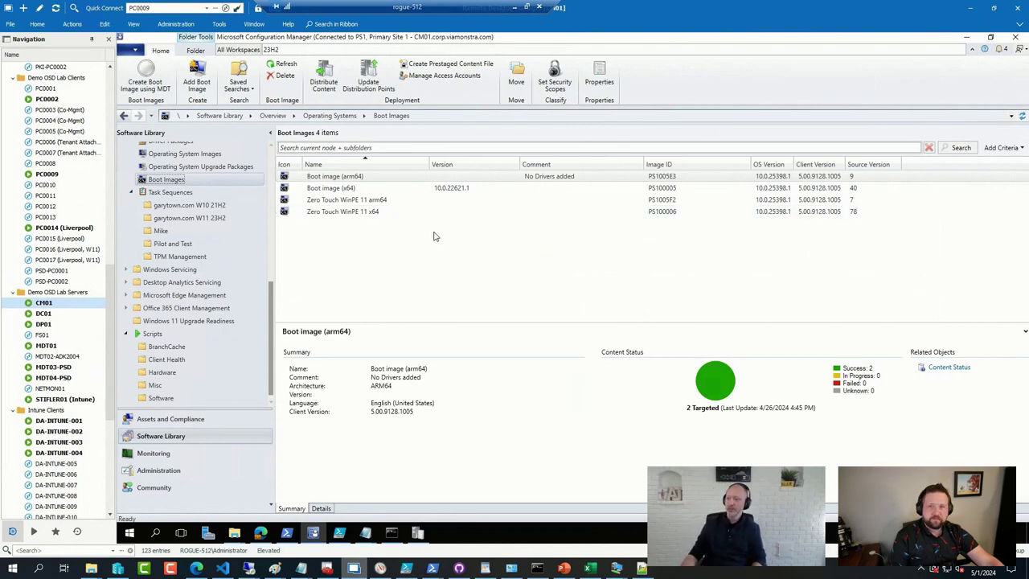
click(356, 202)
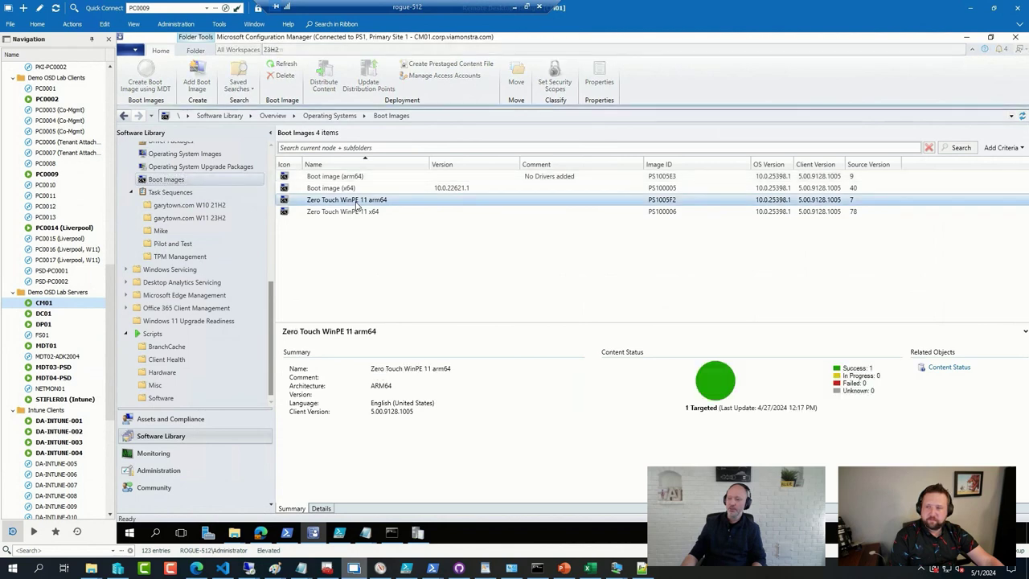
right_click(353, 204)
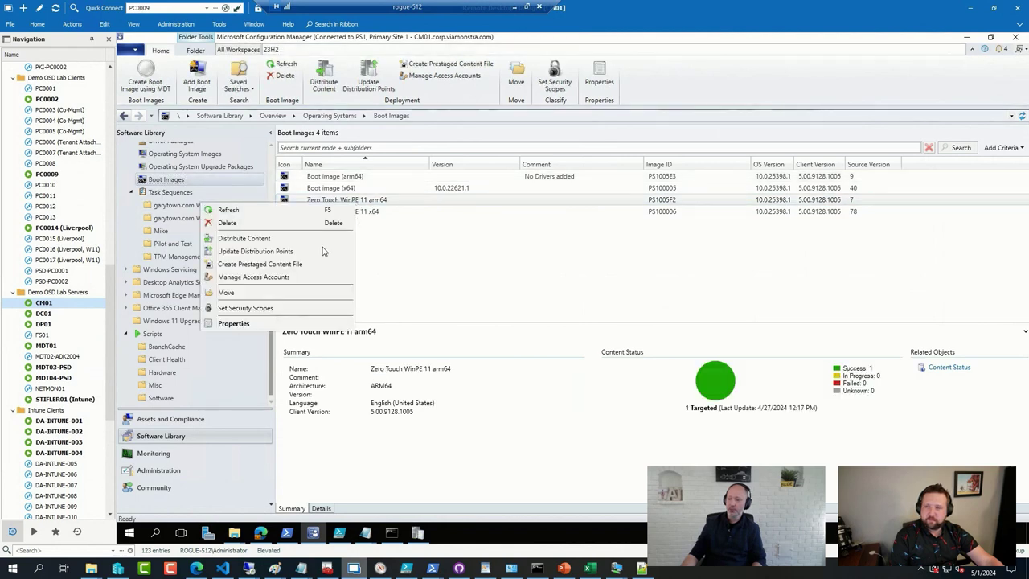
click(244, 323)
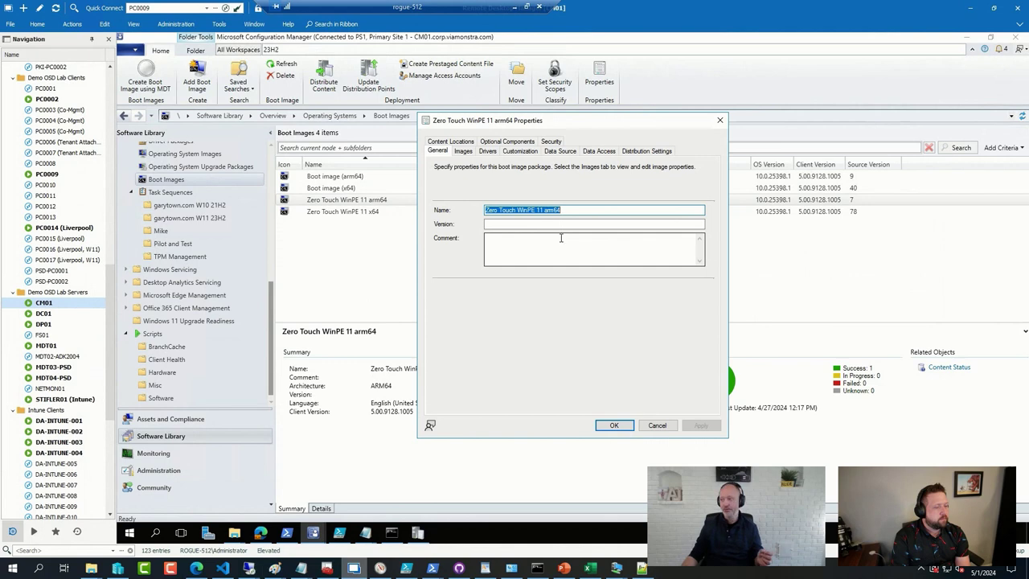
Review the arm64 boot image's optional components, highlighting X64 Emulator (WinPE-x64-Support), then cancel unchanged
click(506, 144)
click(708, 223)
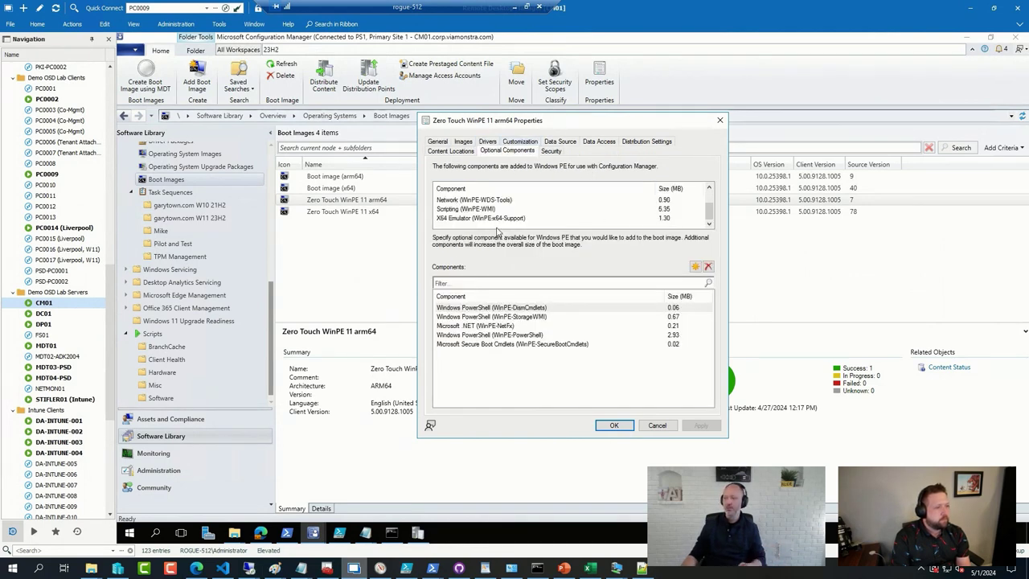
click(471, 219)
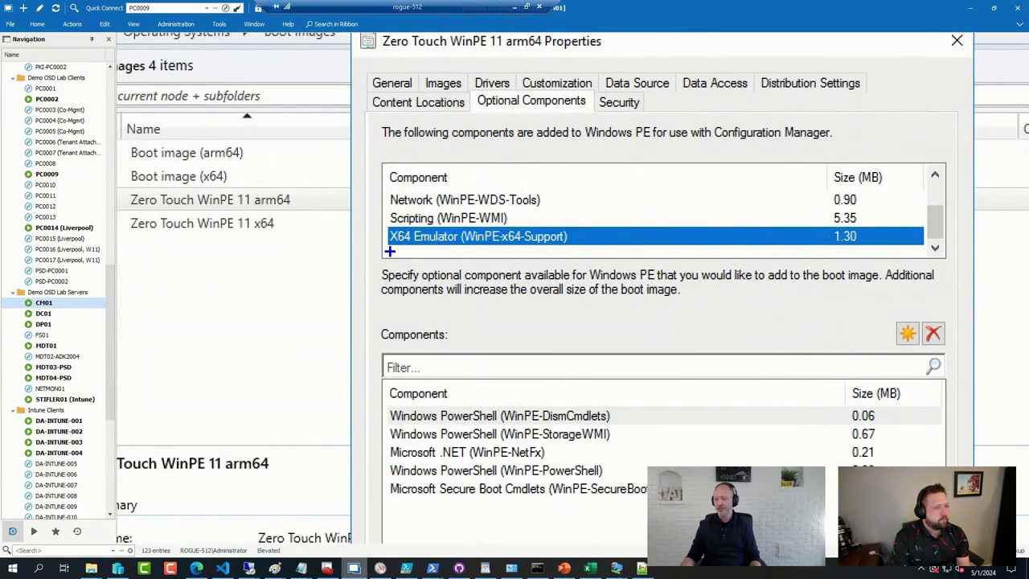
drag(390, 251, 217, 269)
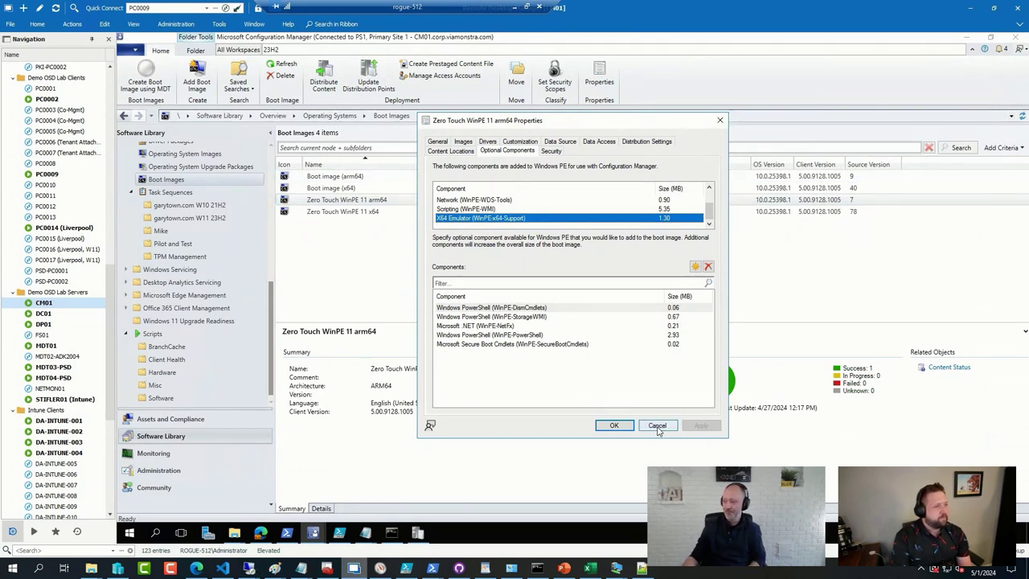
click(657, 426)
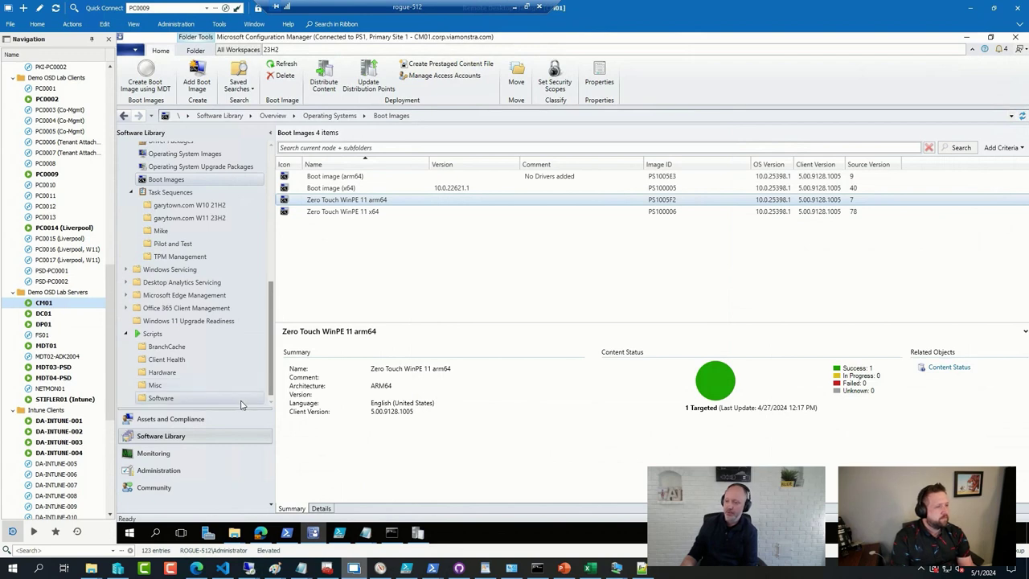
Move from the empty Driver Packages list to Task Sequences and start a search there
scroll(217, 361, up, 2)
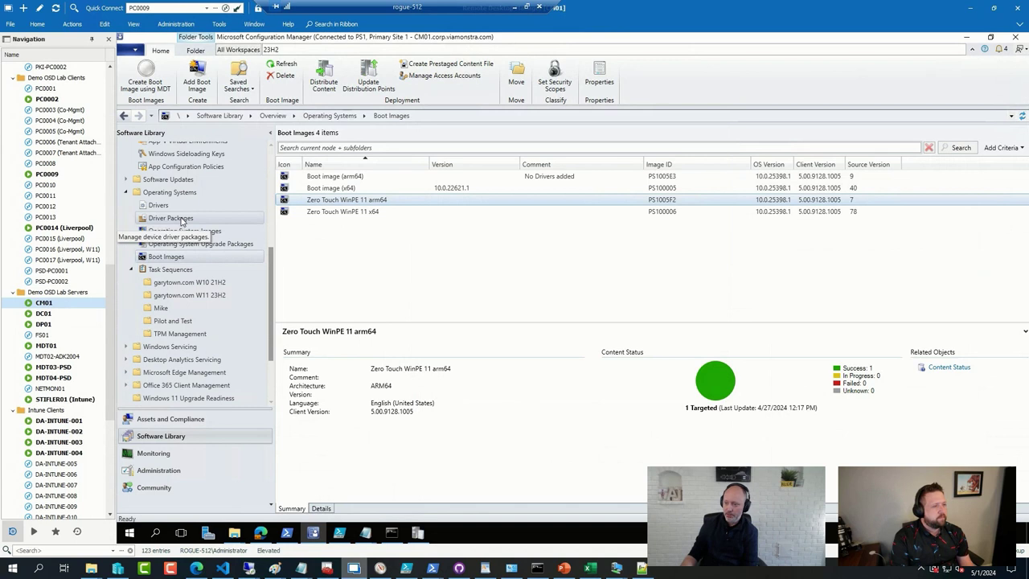
click(171, 217)
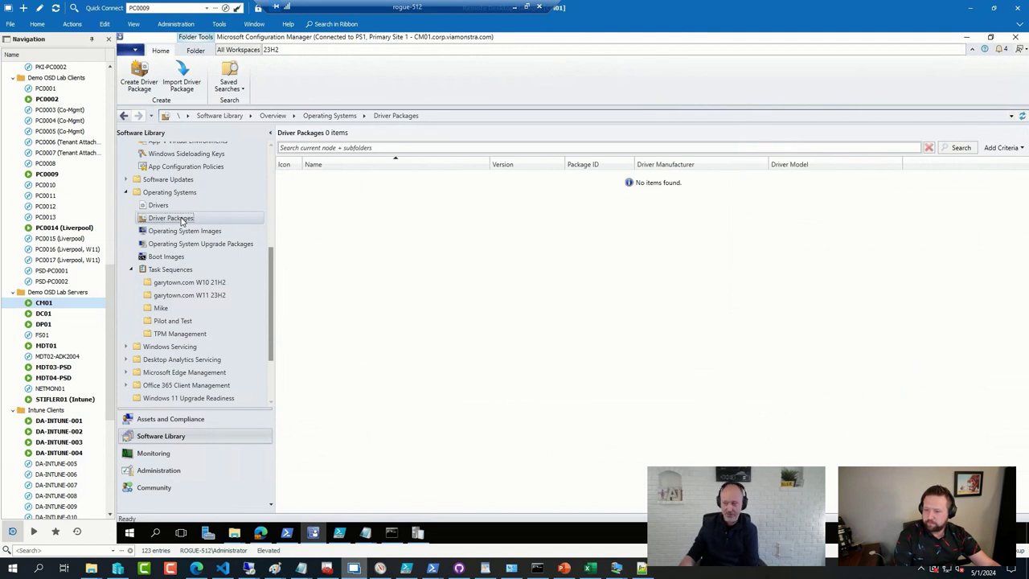
click(182, 273)
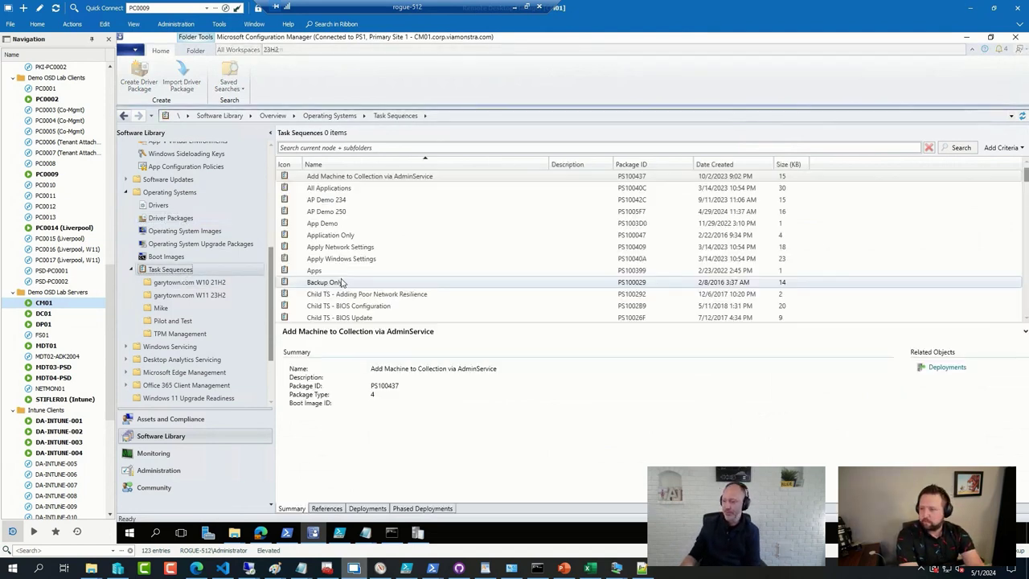
click(332, 147)
Search task sequences for 'arm' and open the Legacy Drivers arm64 task sequence for editing
text(arm)
key(Return)
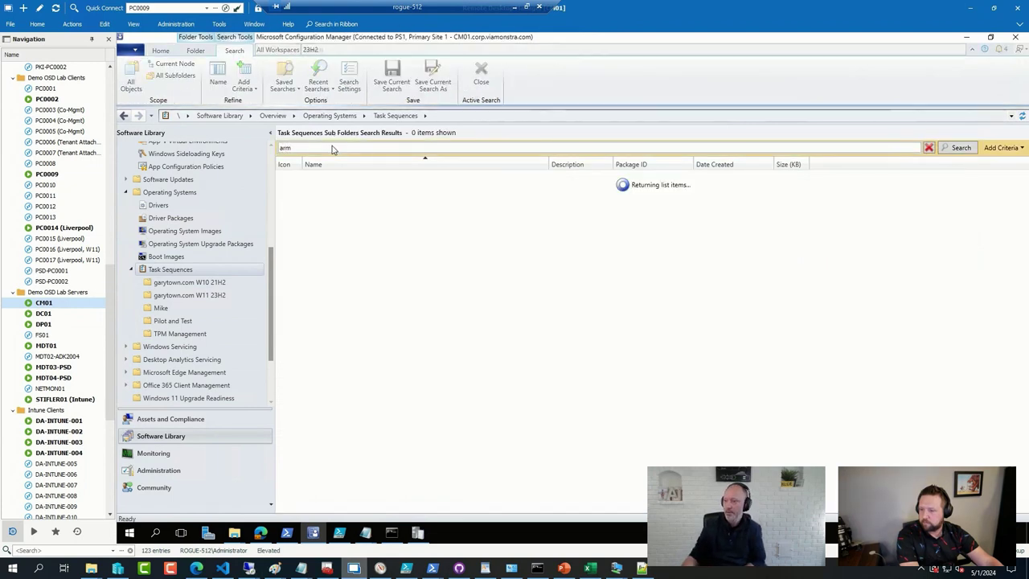
click(384, 199)
right_click(384, 200)
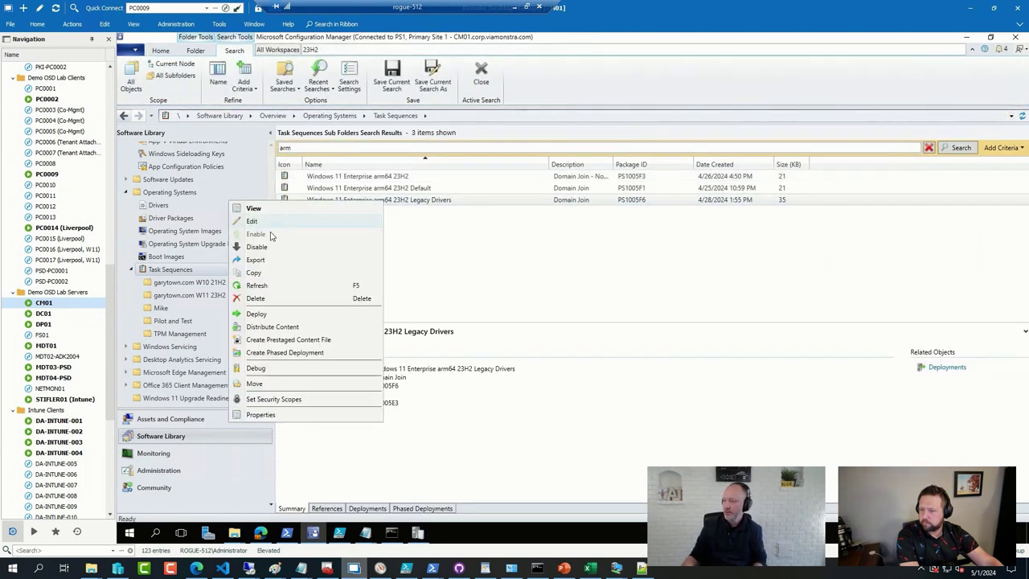
click(268, 223)
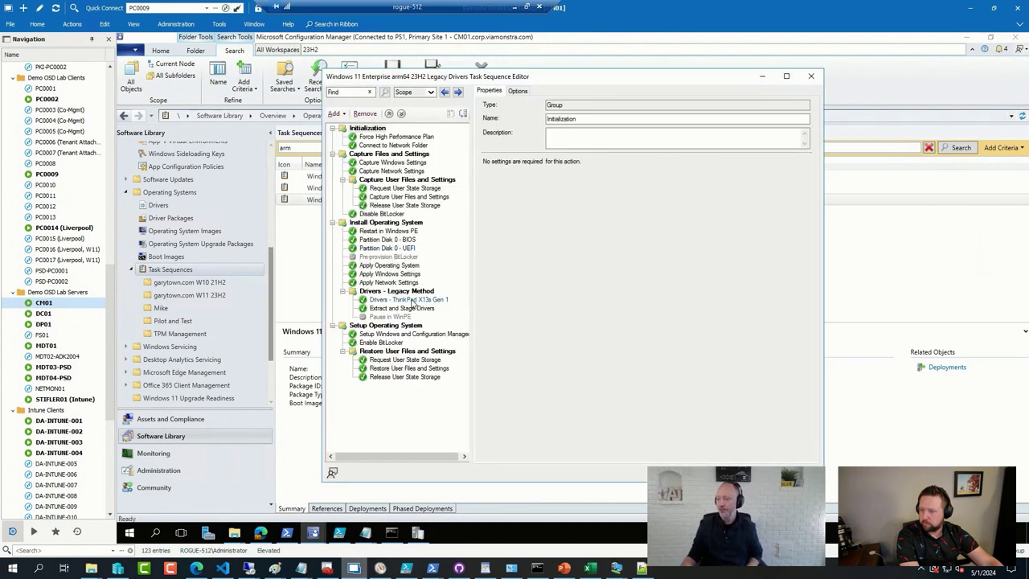
Inspect its ThinkPad X13s driver download and Extract and Stage Drivers steps, then close the editor
click(413, 301)
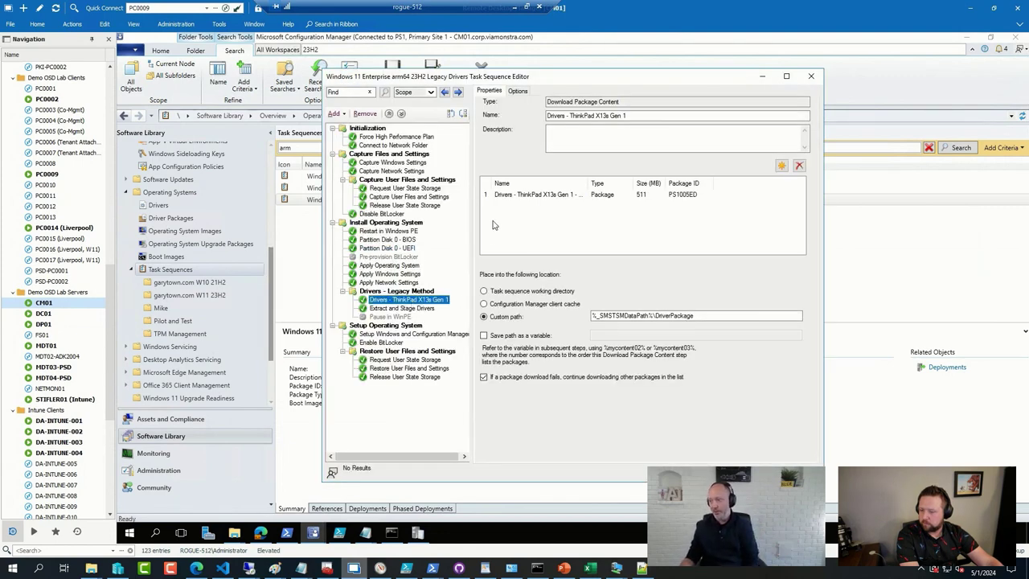
click(410, 309)
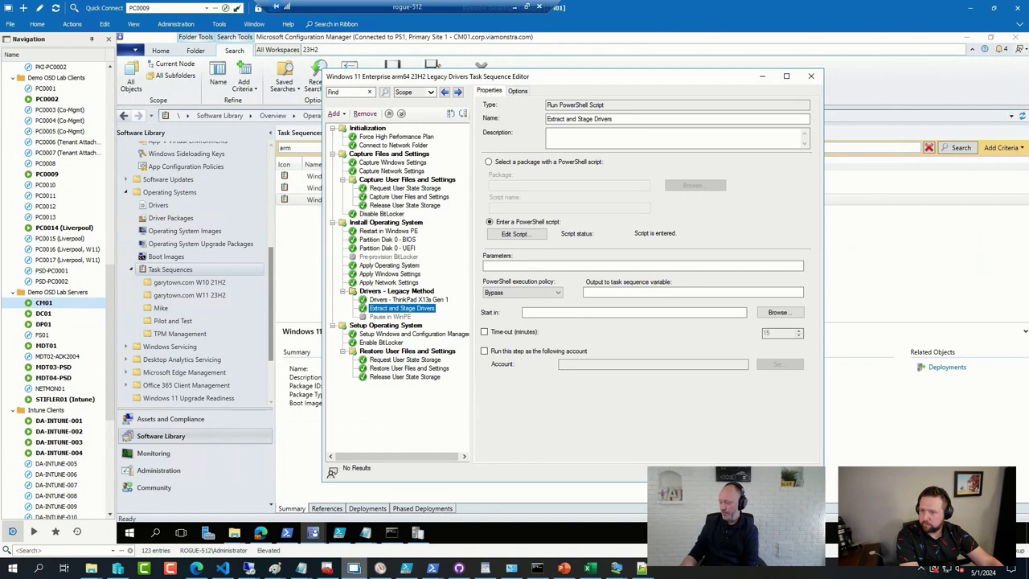
key(Escape)
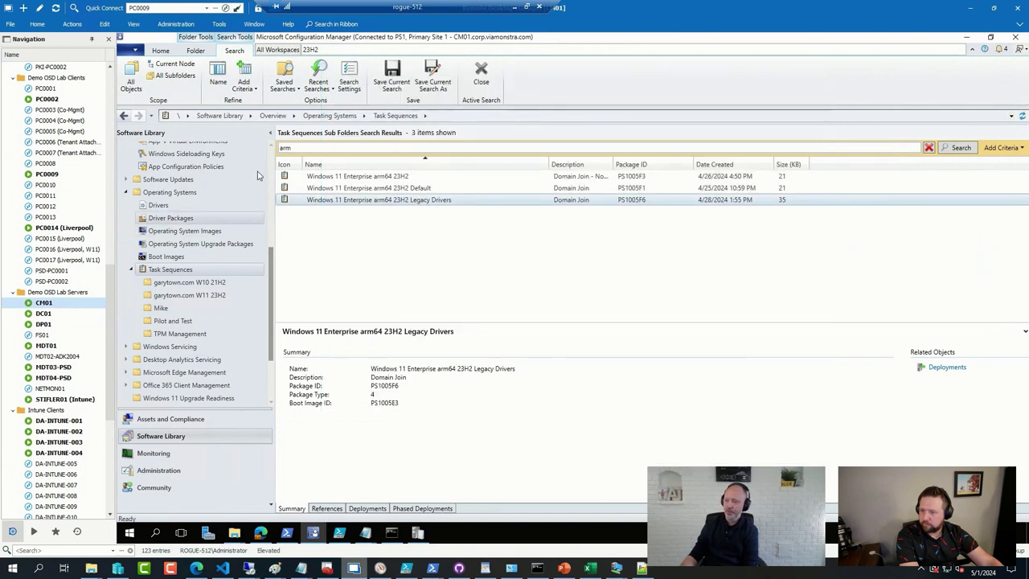
Show the Data Source settings of the Lenovo ThinkPad X13s Gen 1 arm64 driver package
scroll(257, 173, up, 5)
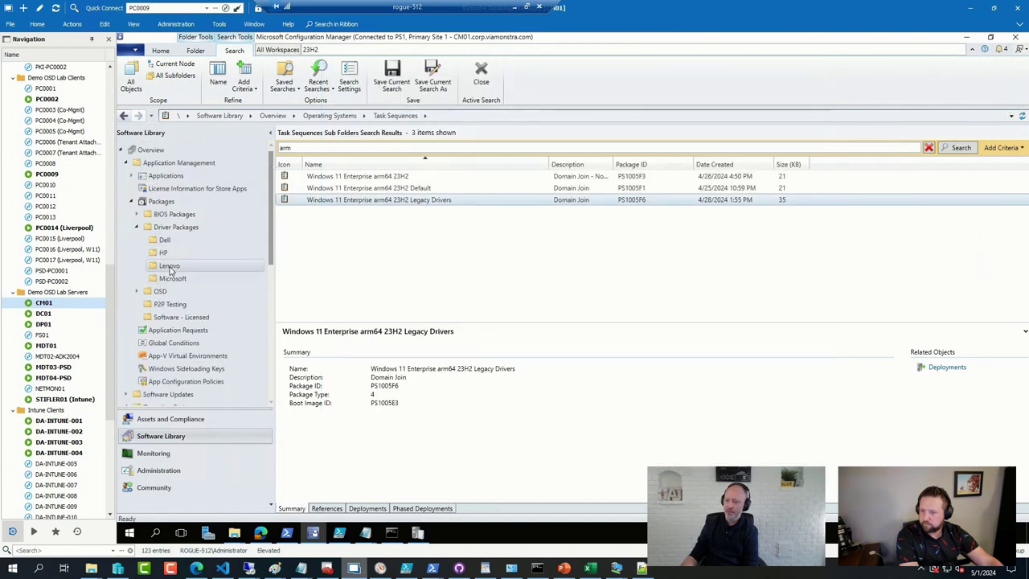
click(223, 267)
click(390, 176)
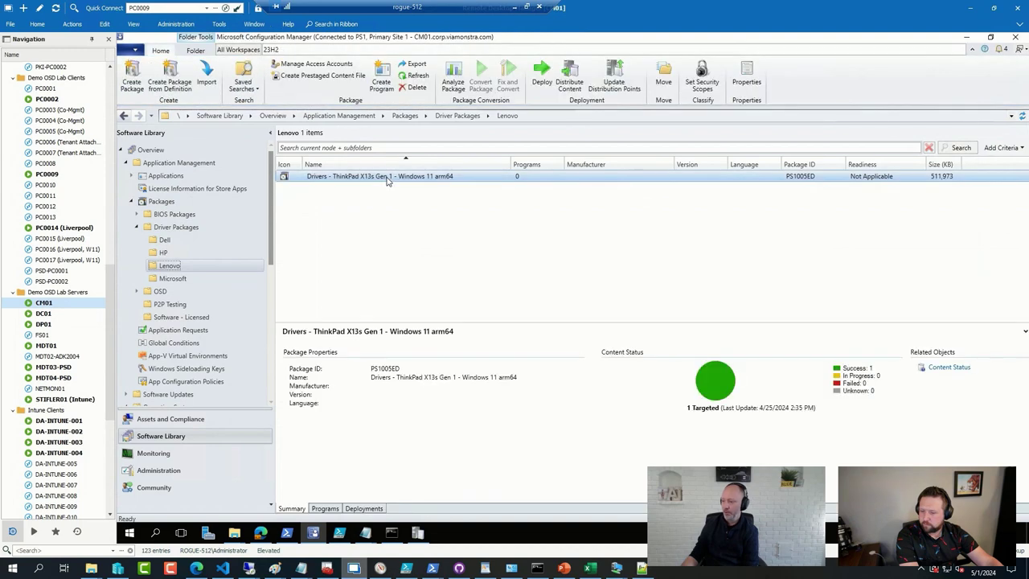
right_click(392, 178)
click(265, 378)
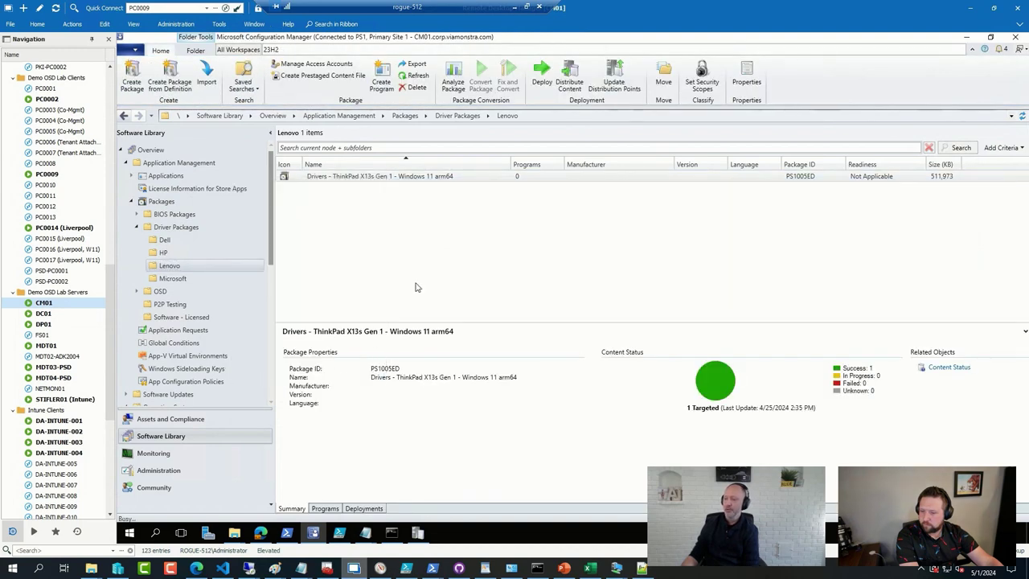
click(465, 142)
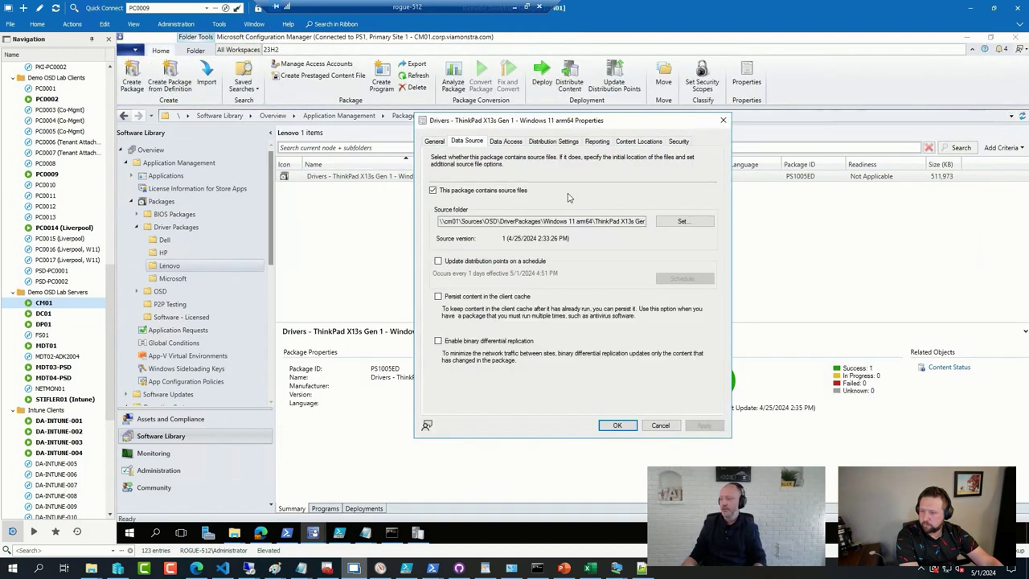
Open the package's source folder path in Explorer through the Run prompt
triple_click(585, 226)
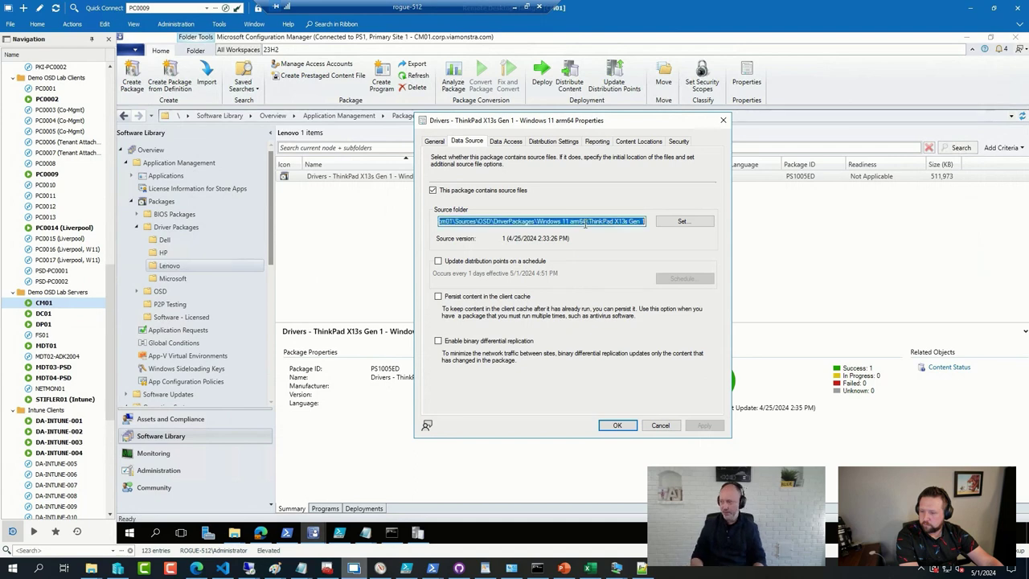
key(super+r)
key(ctrl+v)
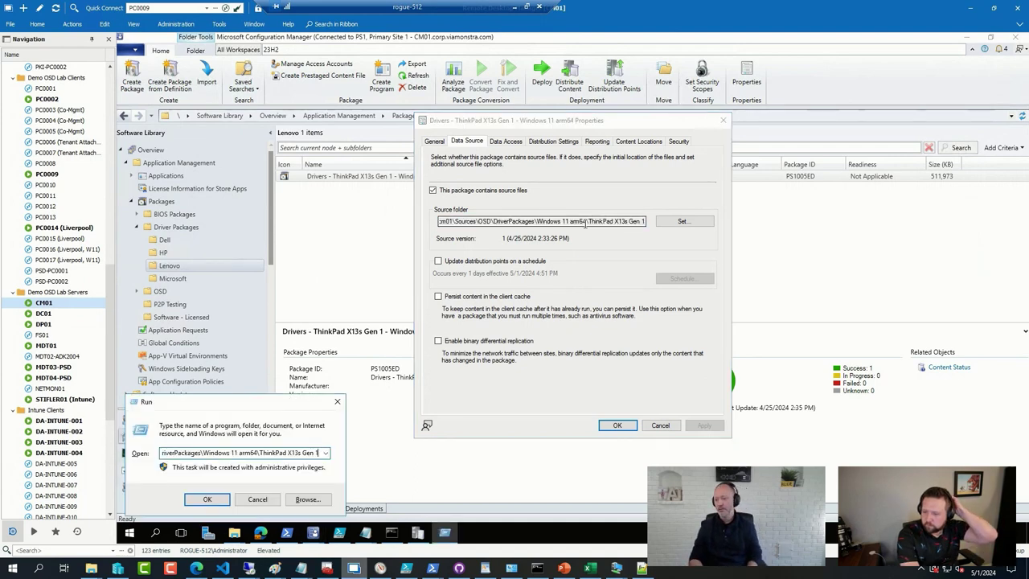
key(Return)
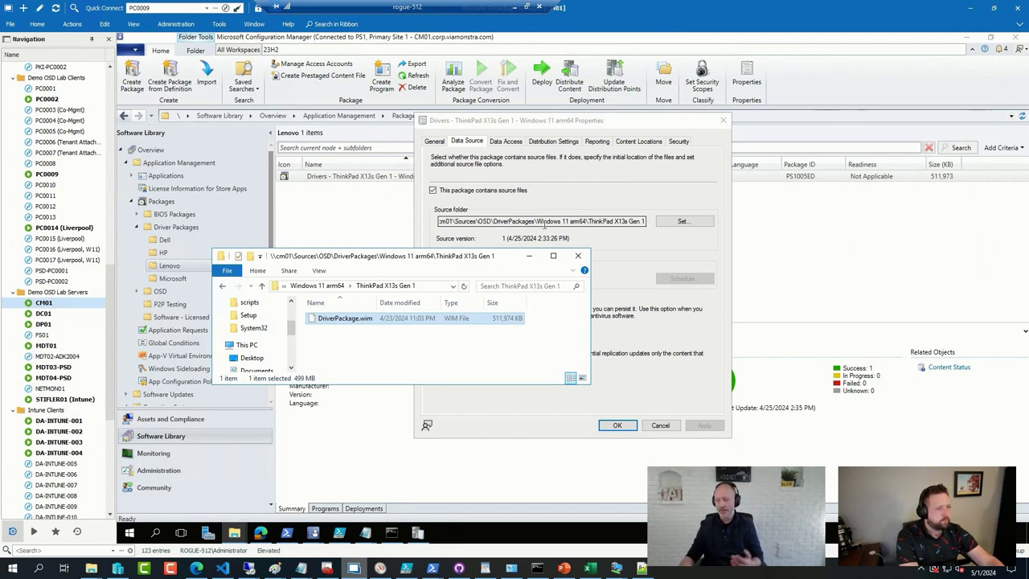
Browse DriverPackage.wim's contents in 7-Zip, then close 7-Zip and return to the properties
right_click(356, 319)
mouse_move(241, 335)
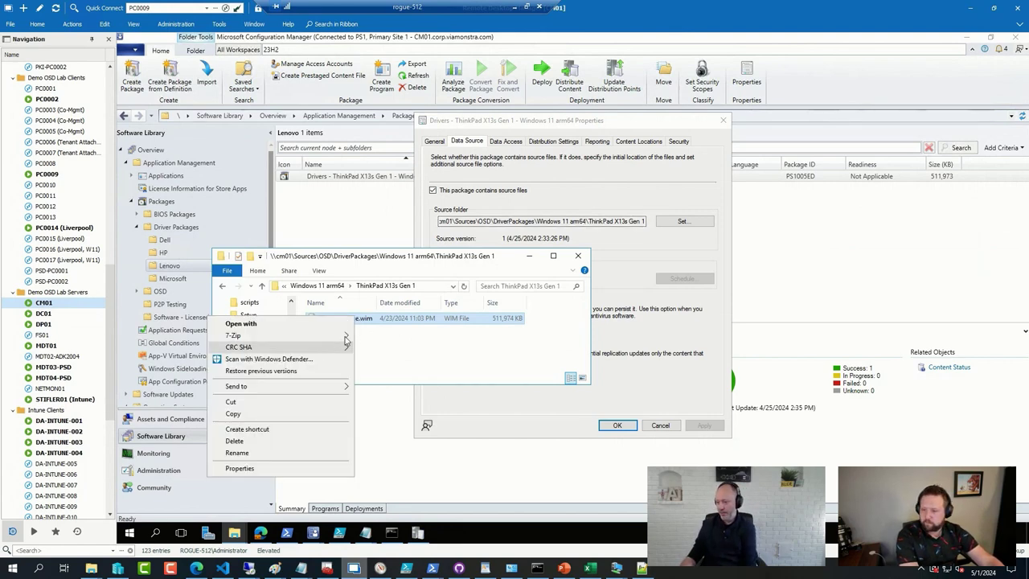
click(383, 337)
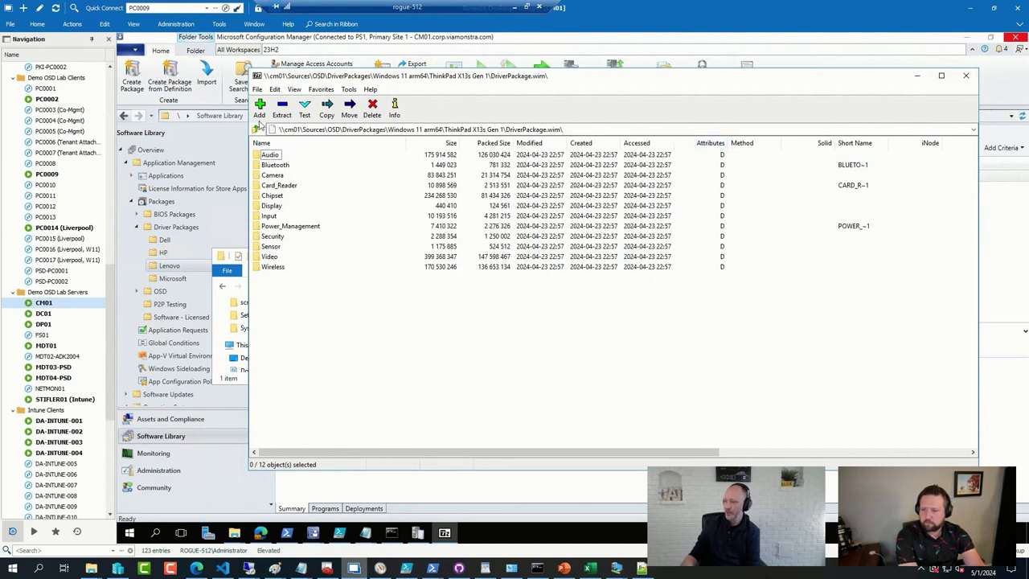
click(256, 129)
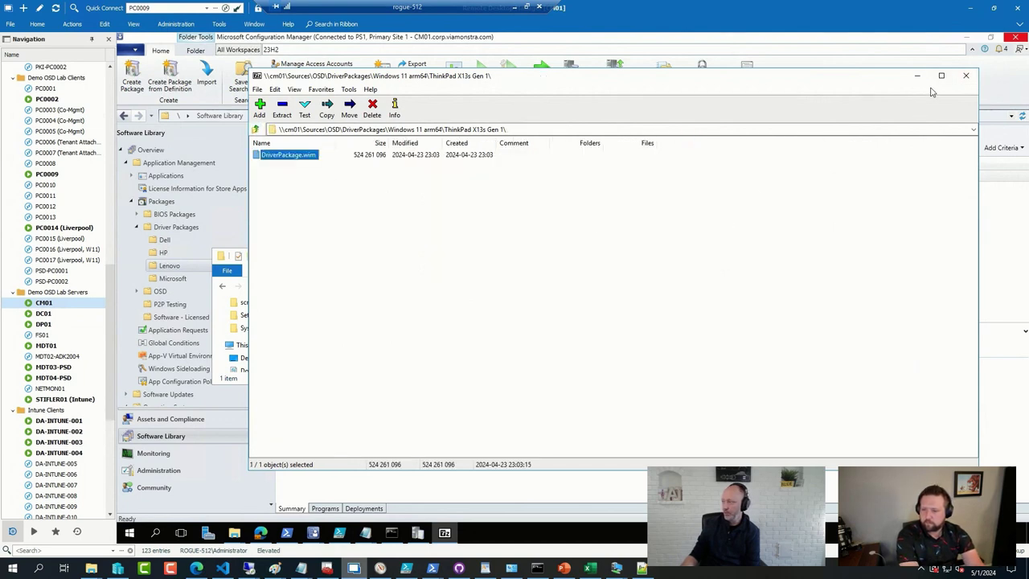
click(965, 76)
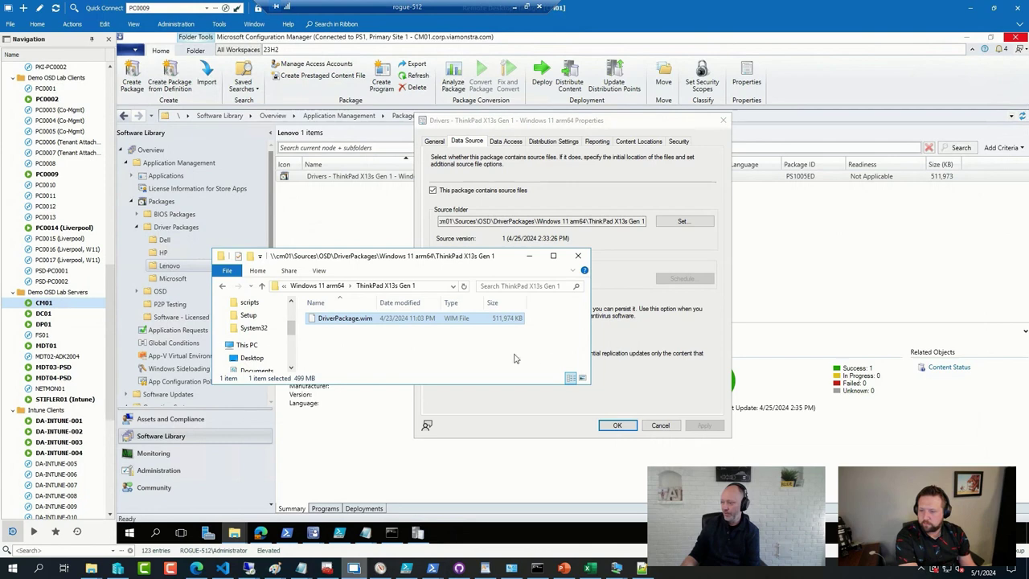
click(526, 242)
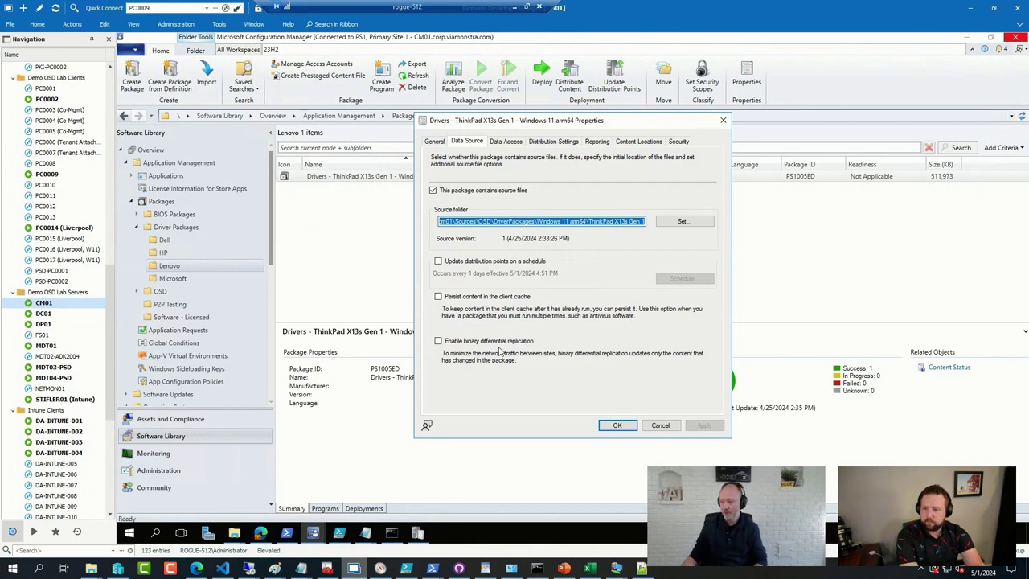
Cancel the driver package properties and show the Boot Images list
click(664, 426)
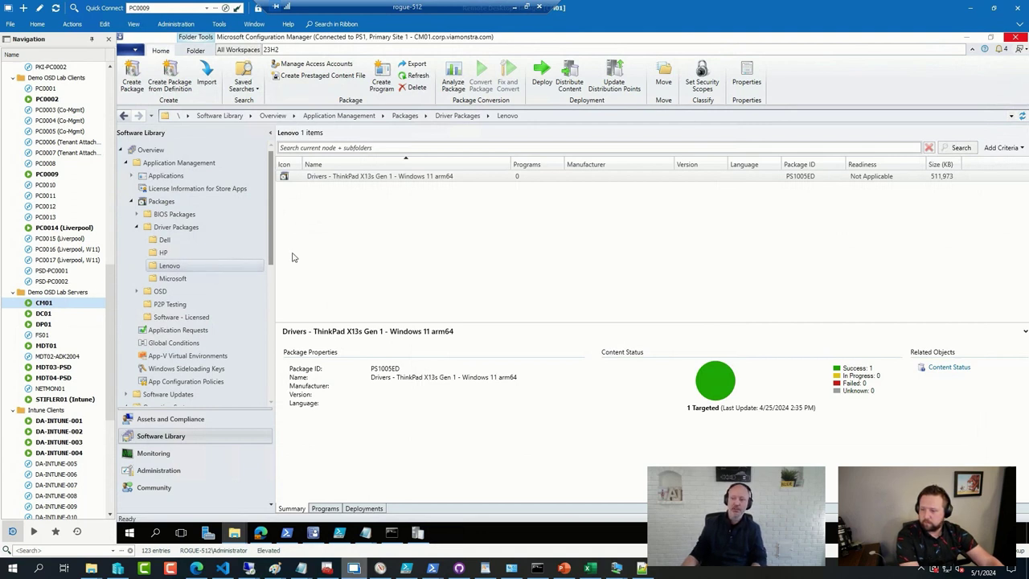
drag(274, 246, 273, 377)
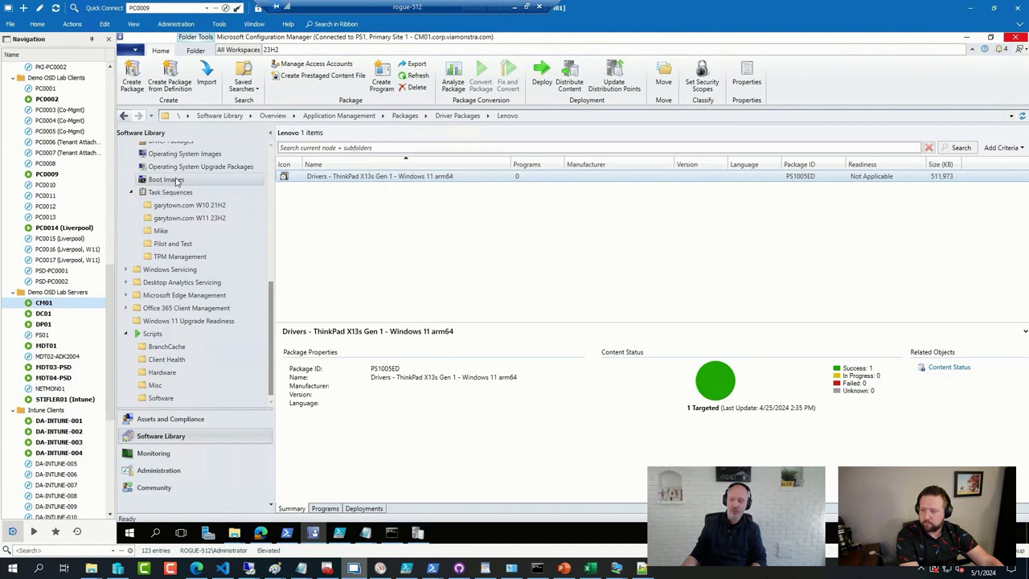
click(165, 179)
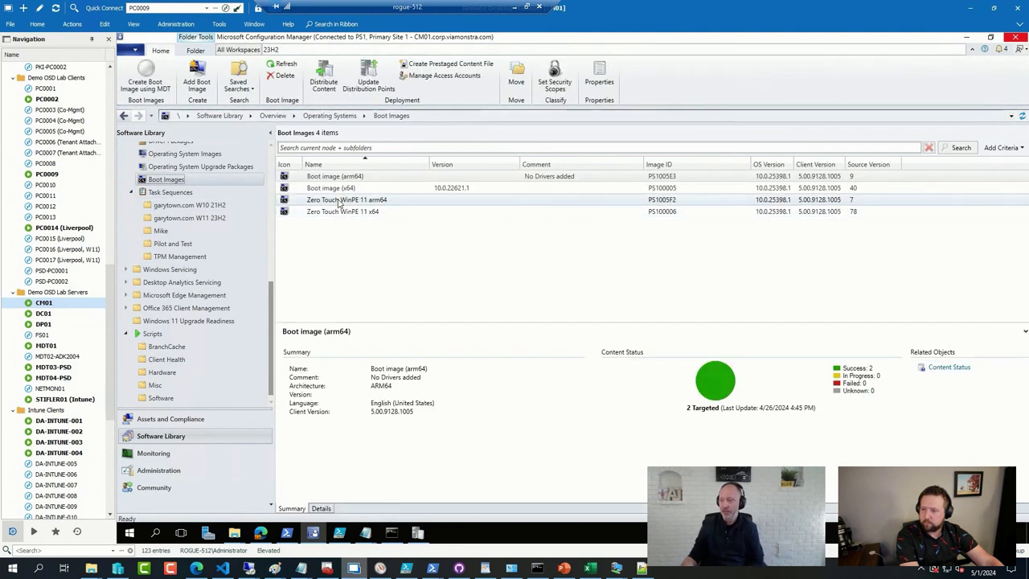
Review the Qualcomm drivers in Zero Touch WinPE 11 arm64's properties, then cancel unchanged
click(340, 199)
right_click(338, 200)
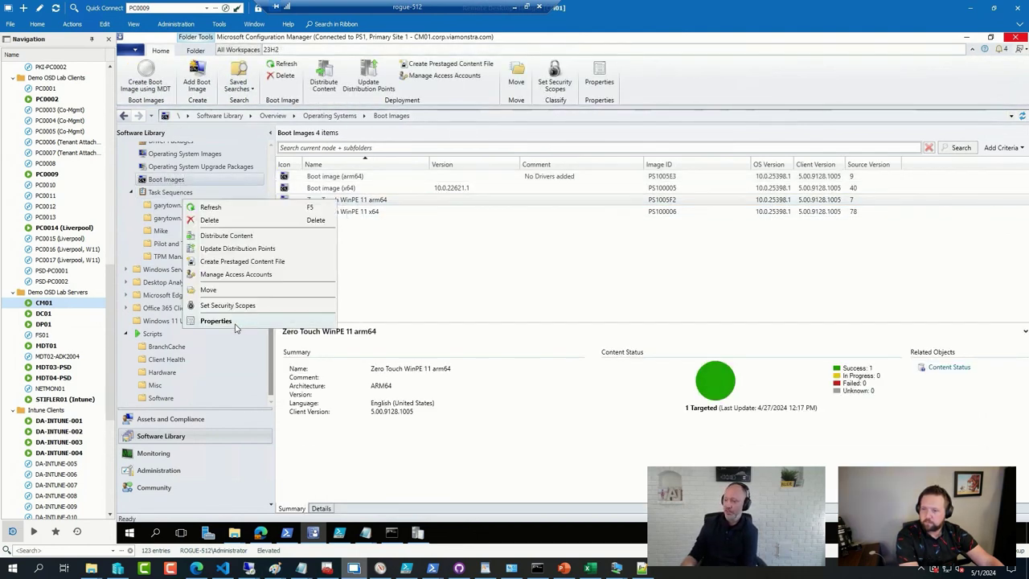
click(241, 321)
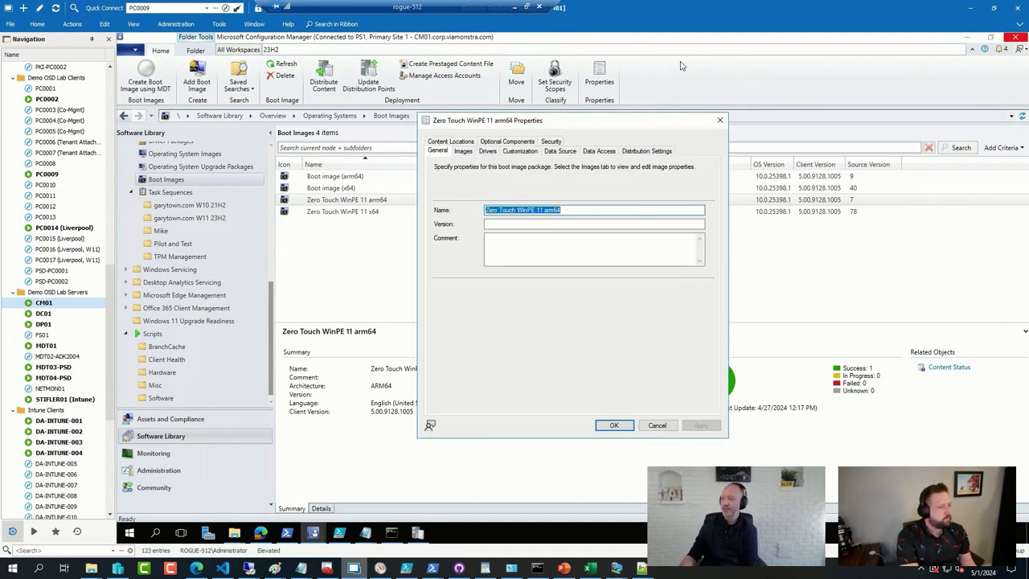
click(488, 151)
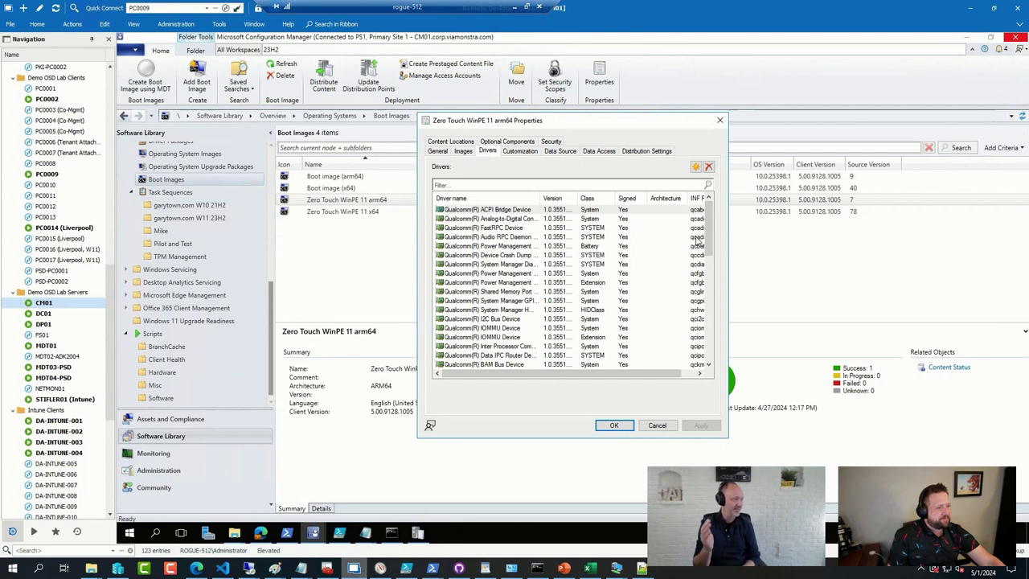
click(658, 426)
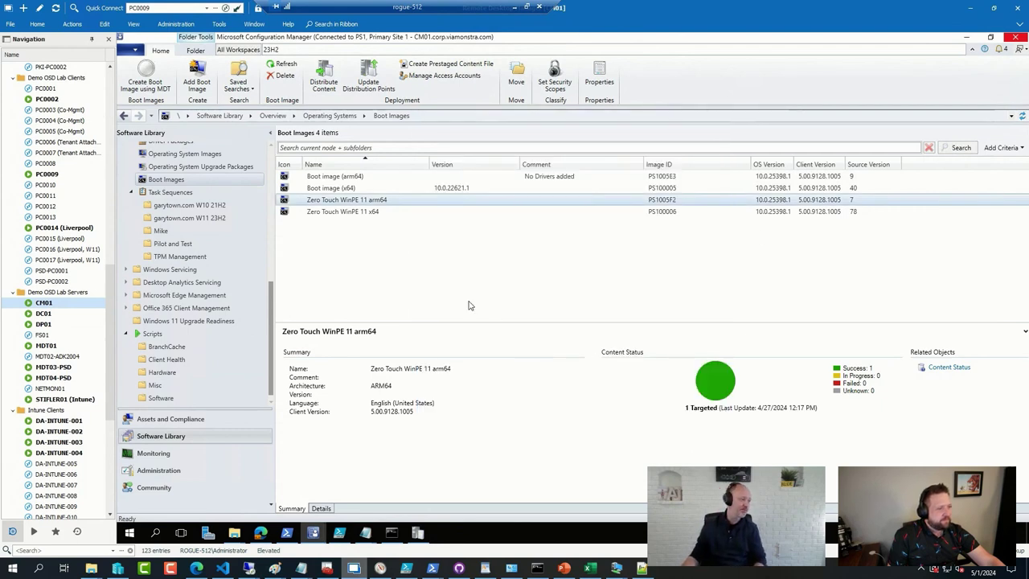